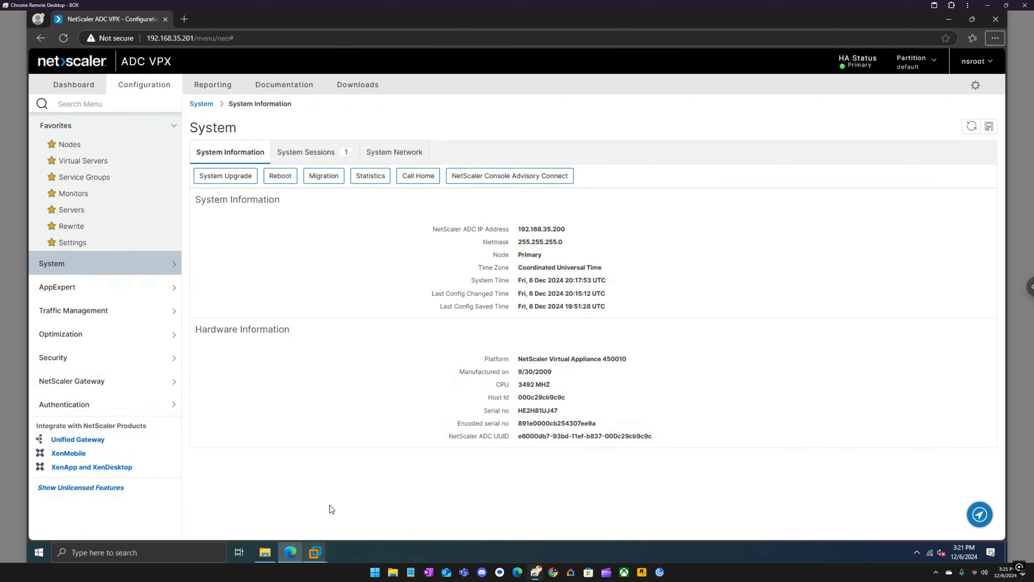
Switch to VMware Workstation, bring up the Citrix-A virtual machine and sign in to Windows with the administrator account password.
{"action": "mouse_move", "coordinate": [322, 546]}
{"action": "left_click", "coordinate": [384, 499]}
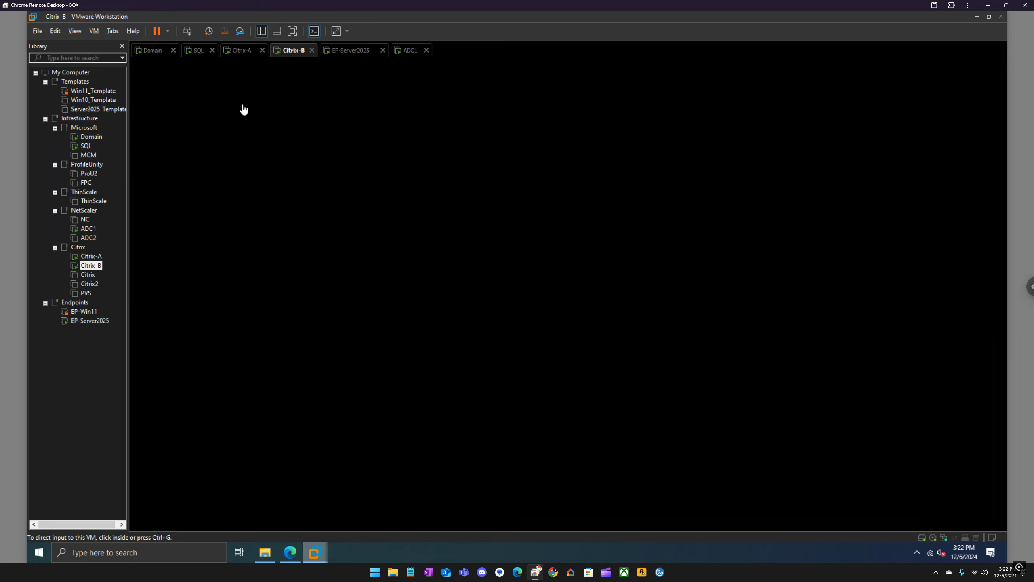
{"action": "left_click", "coordinate": [243, 57]}
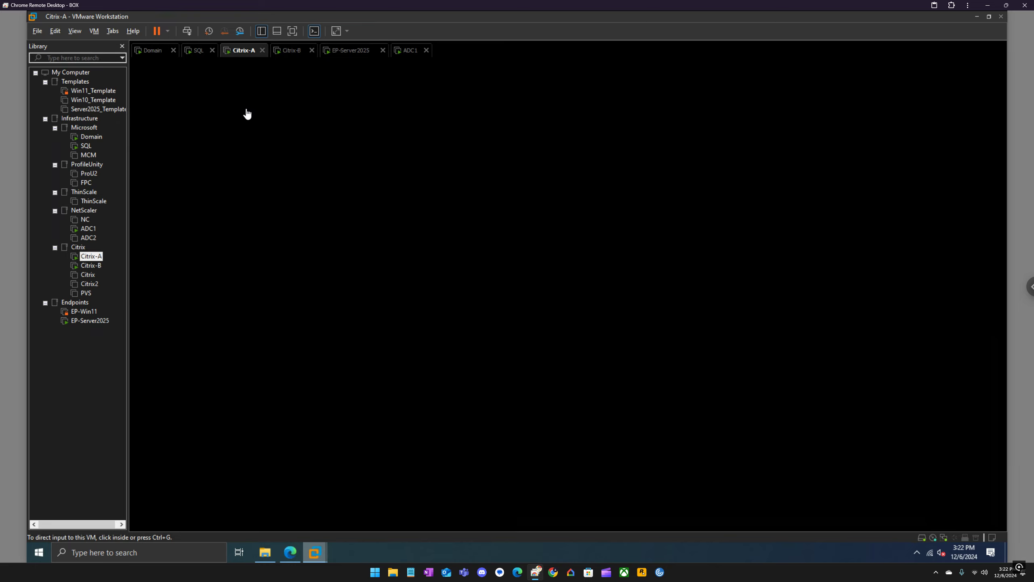
{"action": "left_click", "coordinate": [187, 30]}
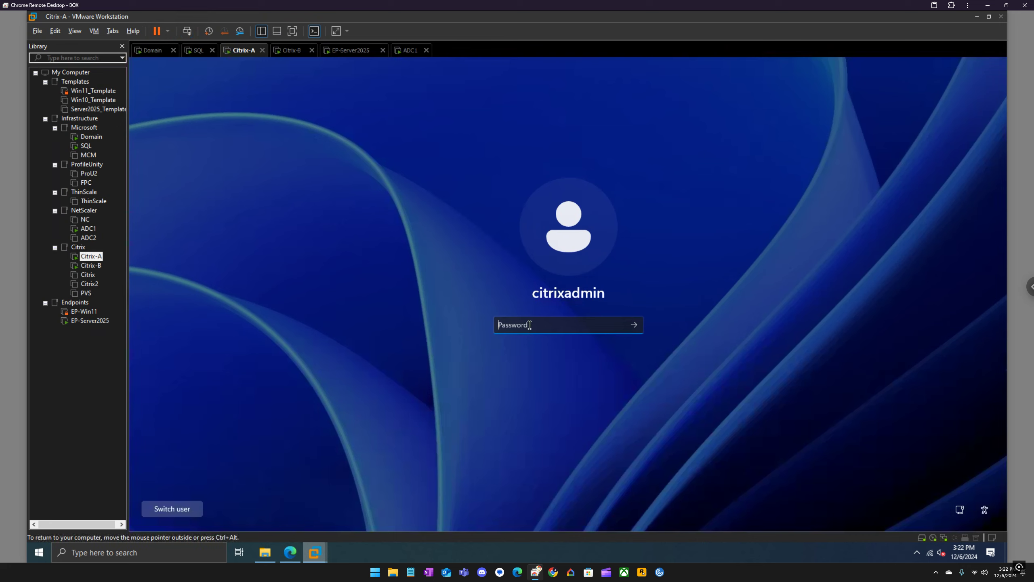
{"action": "type", "text": "********"}
{"action": "key", "text": "Return"}
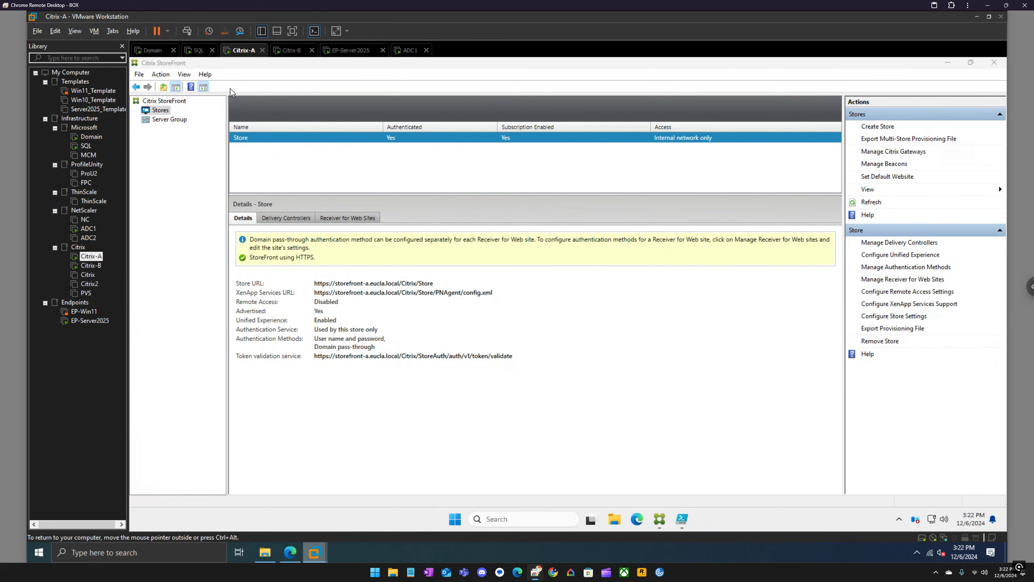
Examine the host name in the XenApp Services URL and the base part of the Store URL in the StoreFront store details.
{"action": "left_click", "coordinate": [317, 294]}
{"action": "left_click_drag", "start_coordinate": [369, 292], "coordinate": [334, 292]}
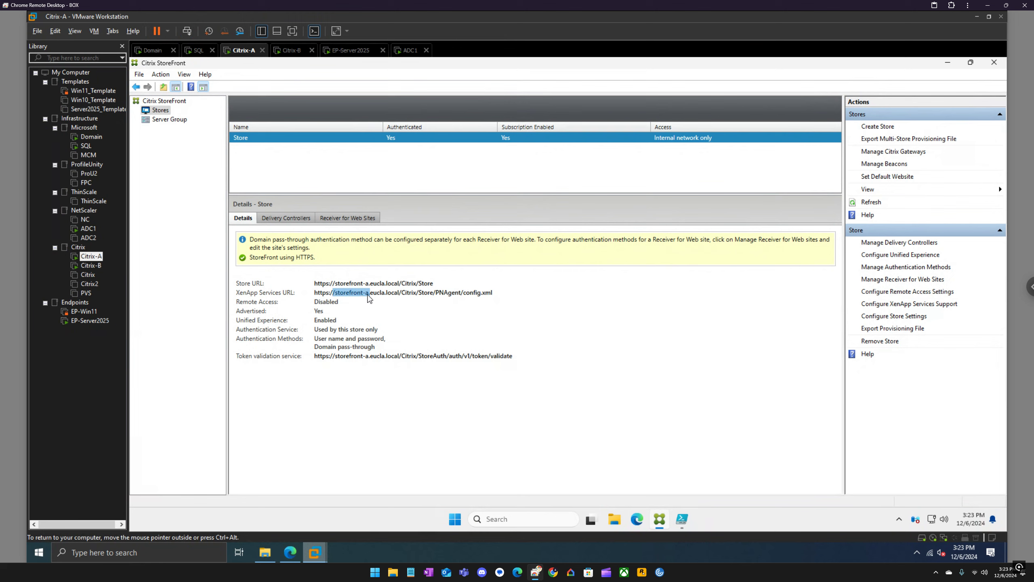
{"action": "left_click", "coordinate": [368, 294]}
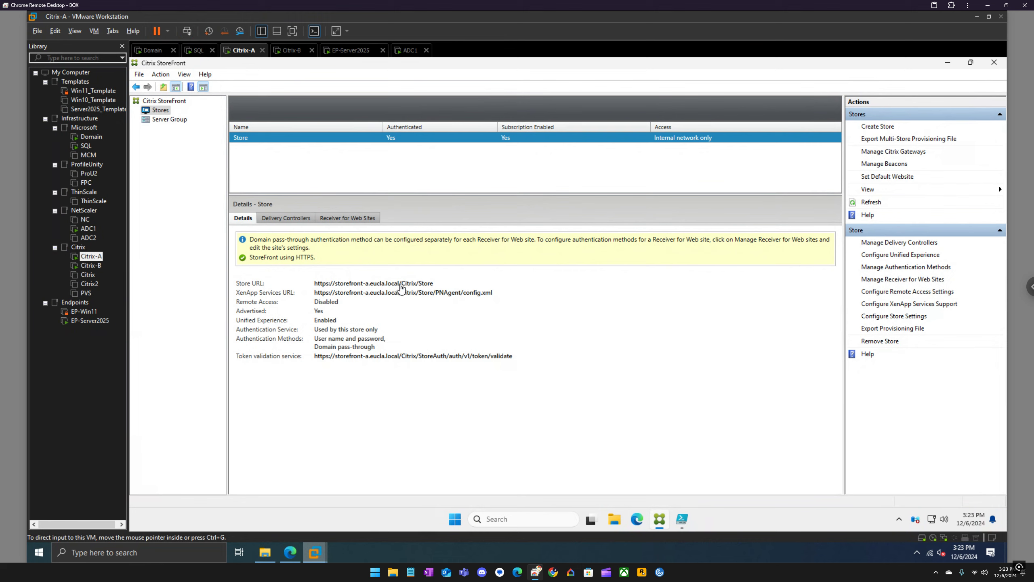
{"action": "left_click_drag", "start_coordinate": [401, 283], "coordinate": [313, 287]}
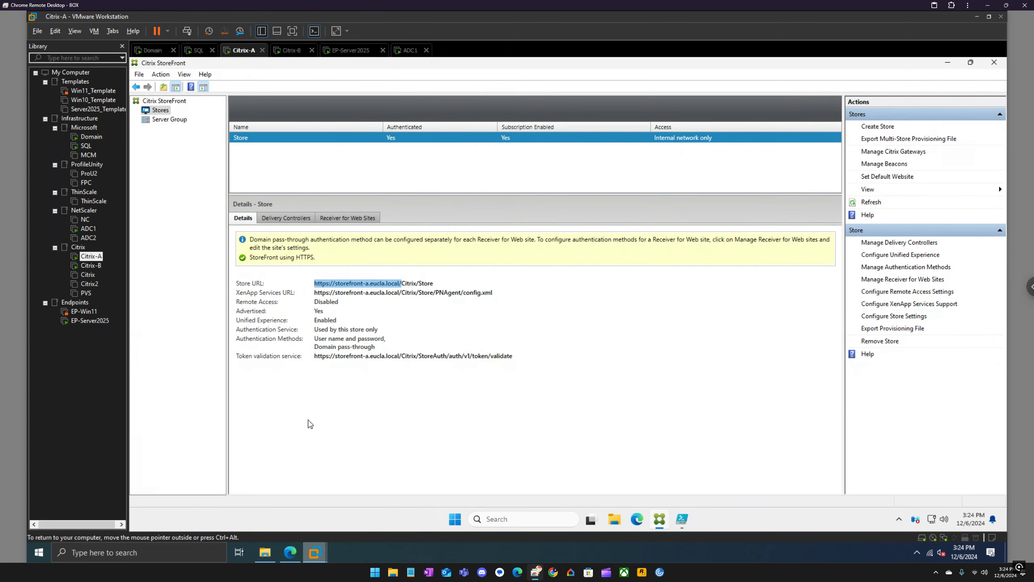
Switch to the NetScaler ADC console in the host's Edge browser and examine the IP address used to reach it.
{"action": "left_click", "coordinate": [291, 546]}
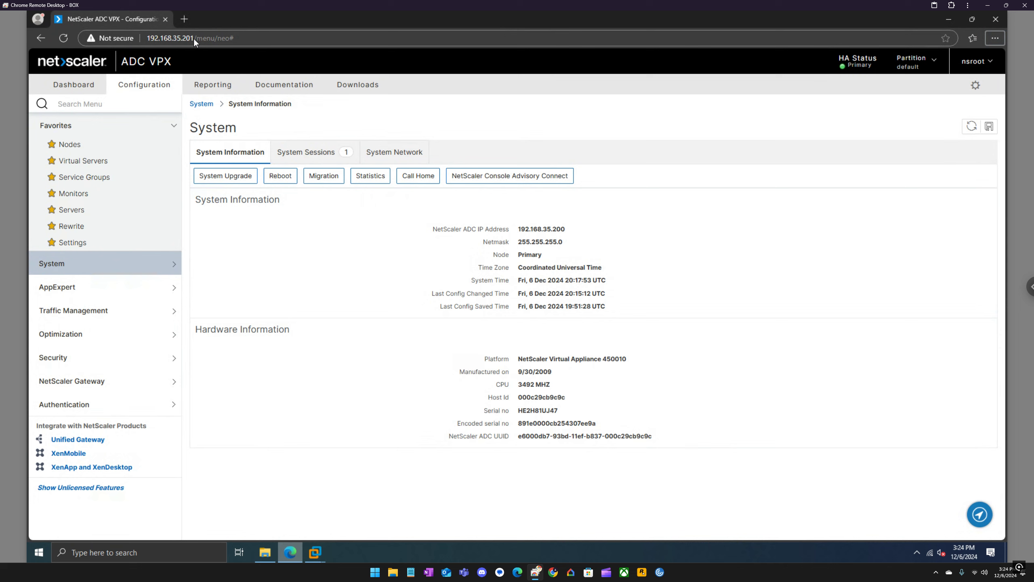
{"action": "left_click_drag", "start_coordinate": [194, 38], "coordinate": [149, 37]}
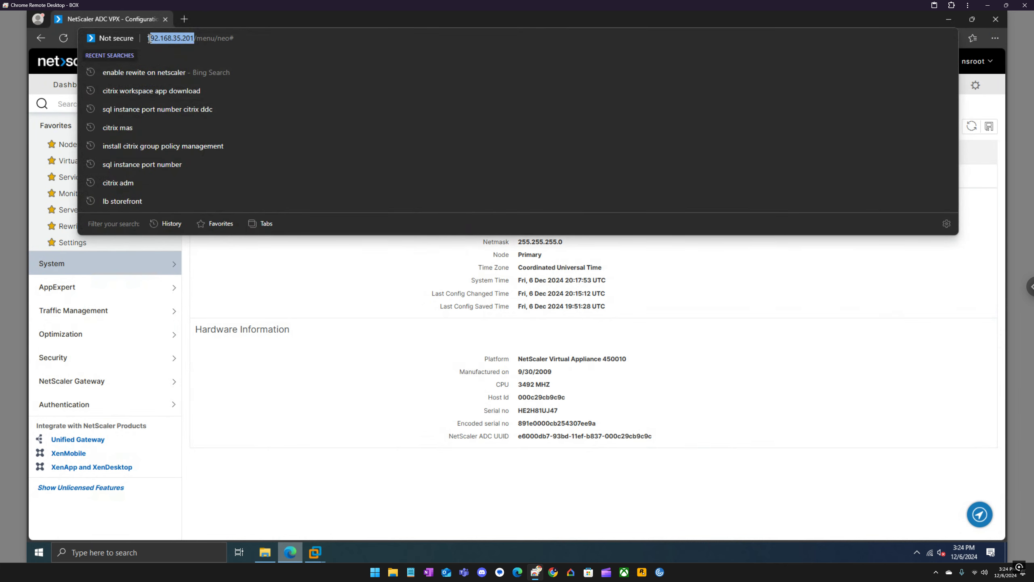
{"action": "left_click", "coordinate": [324, 281]}
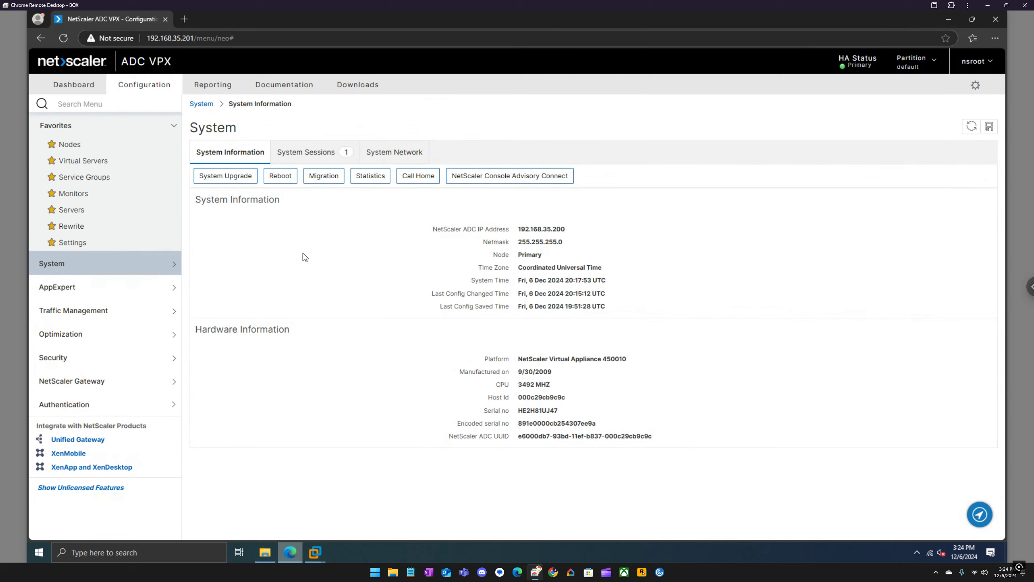
Search the configuration menu for "IP", open the Network IPs page and add IPs to the favorites.
{"action": "left_click", "coordinate": [79, 103]}
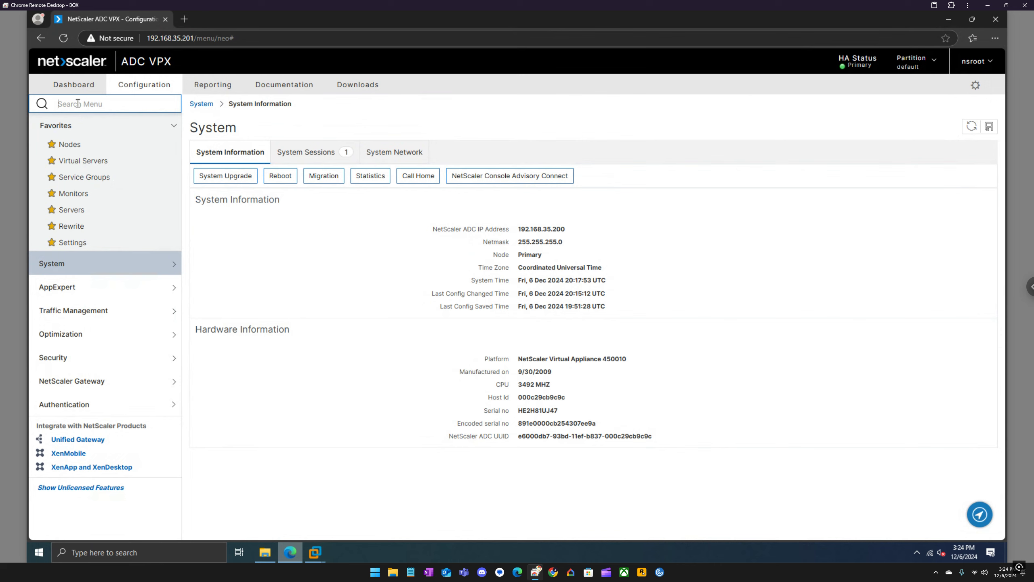
{"action": "type", "text": "IP"}
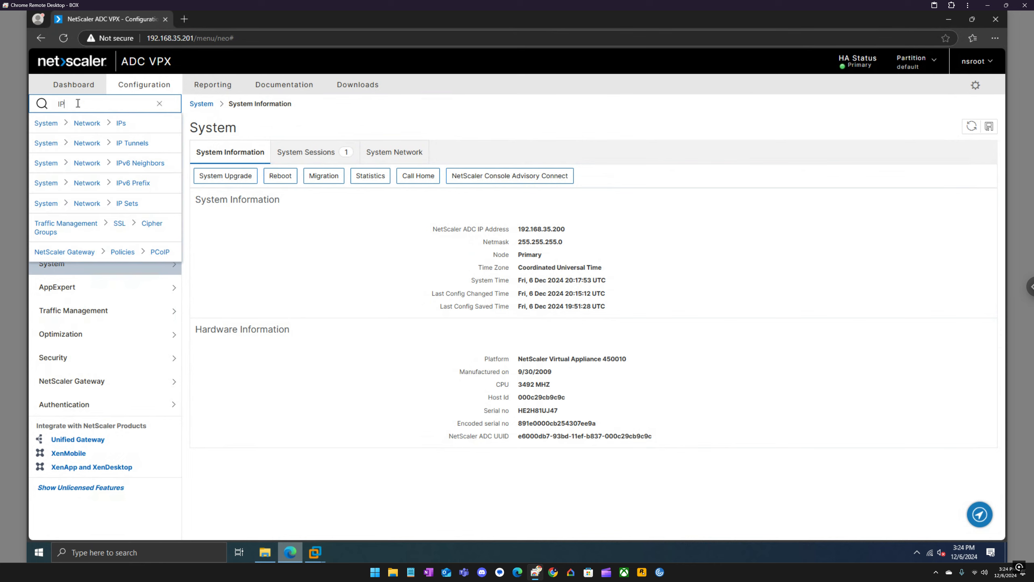
{"action": "left_click", "coordinate": [109, 126]}
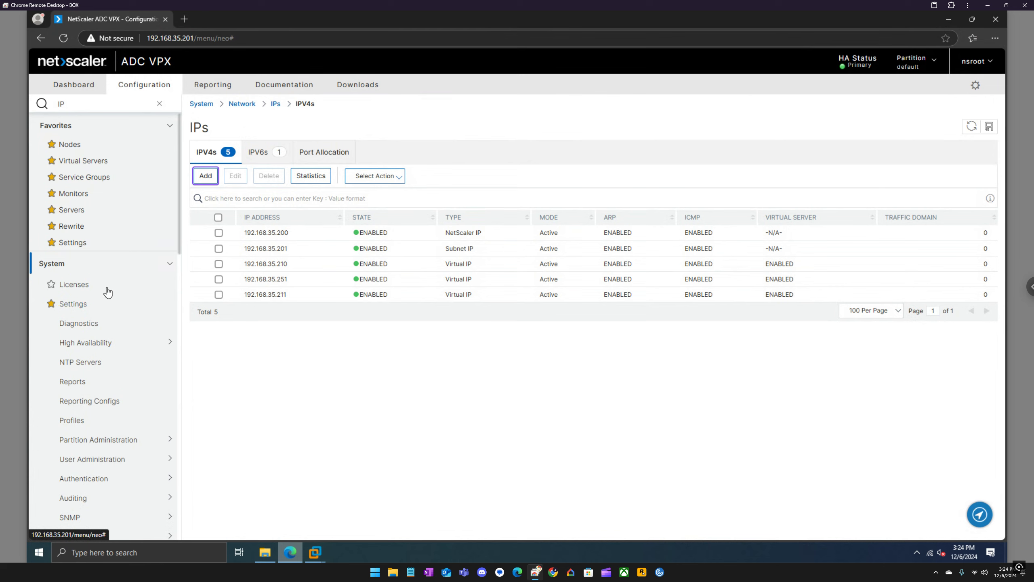
{"action": "scroll", "coordinate": [107, 291], "scroll_direction": "down", "scroll_amount": 4}
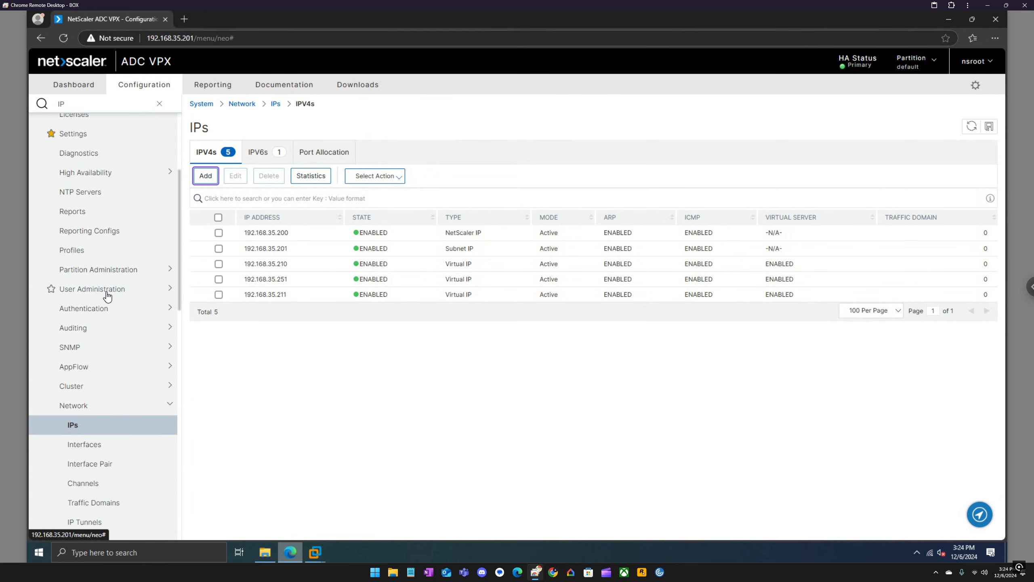
{"action": "left_click", "coordinate": [58, 425]}
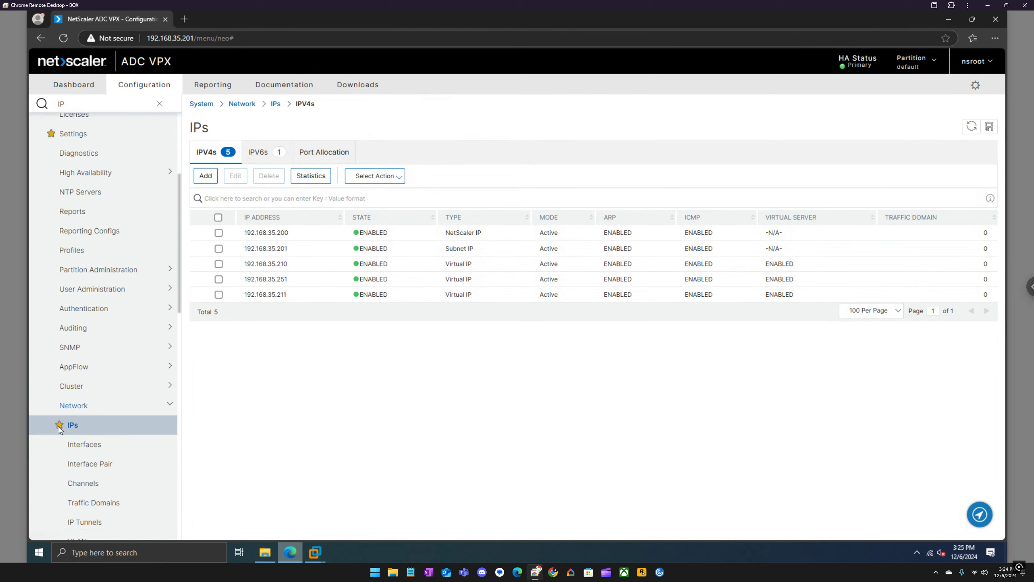
{"action": "scroll", "coordinate": [87, 265], "scroll_direction": "up", "scroll_amount": 5}
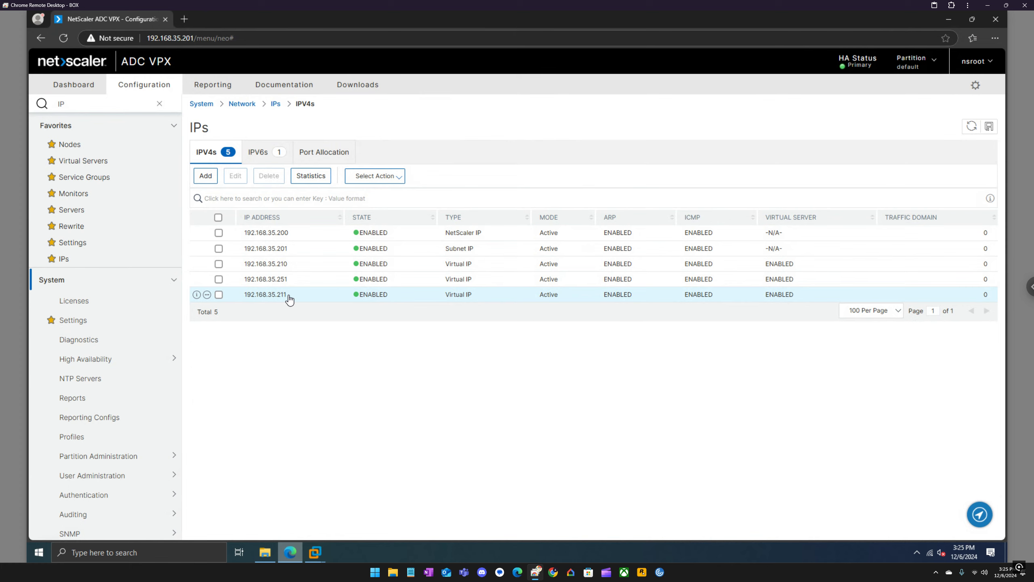
Open the subnet IP 192.168.35.201 for editing, review its application access controls and accept the configuration.
{"action": "left_click", "coordinate": [219, 249]}
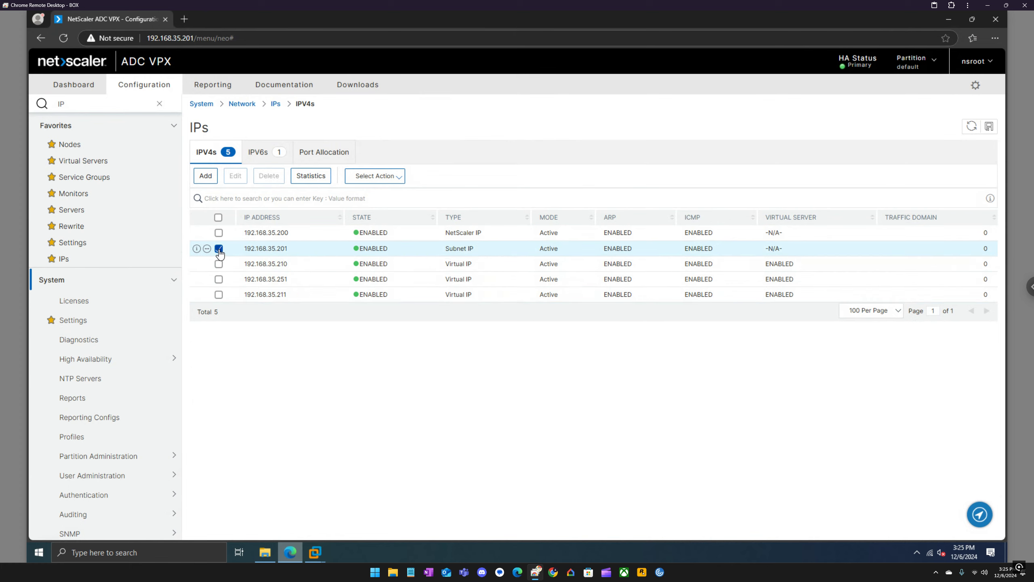
{"action": "left_click", "coordinate": [236, 176]}
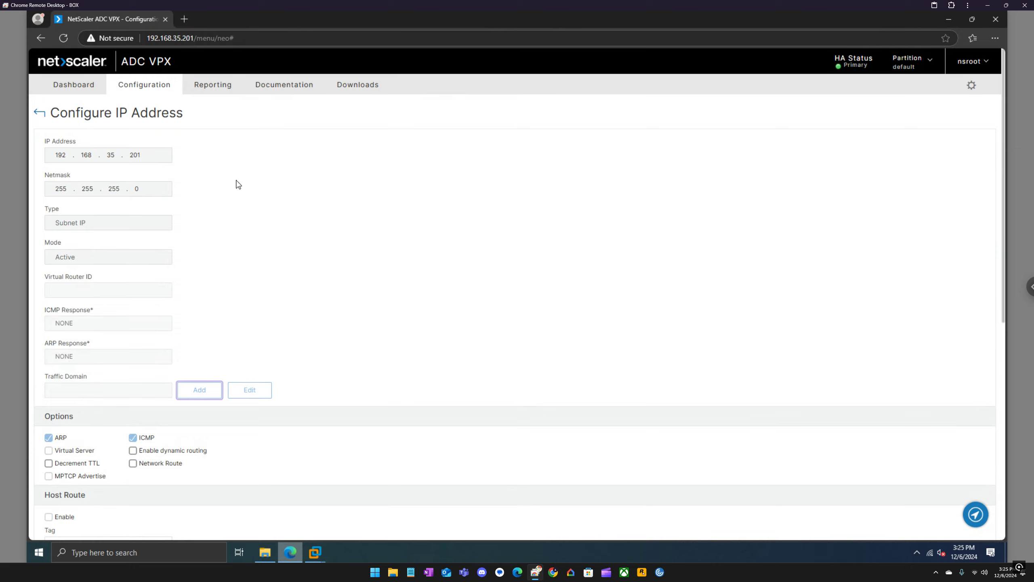
{"action": "scroll", "coordinate": [237, 300], "scroll_direction": "down", "scroll_amount": 9}
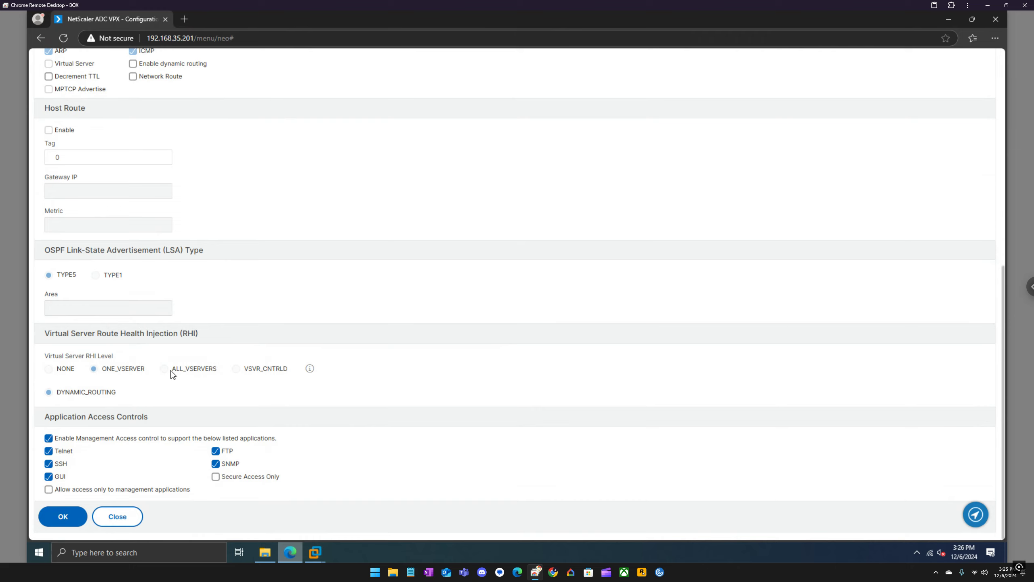
{"action": "left_click", "coordinate": [64, 516]}
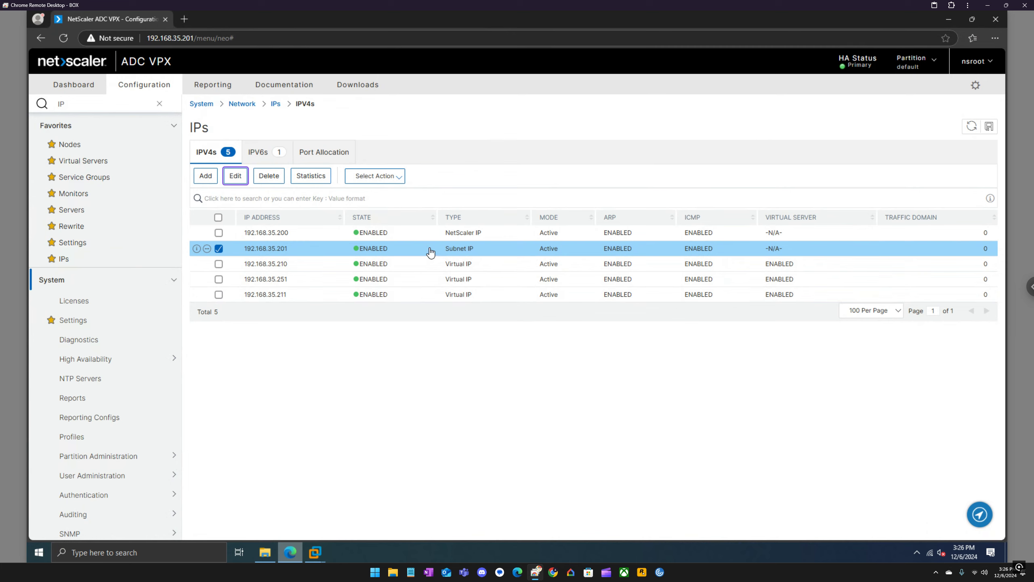
Review the initial setup summary covering the NetScaler IP, subnet IP, host name, DNS and licenses, and return to the IPs list.
{"action": "left_click", "coordinate": [137, 88]}
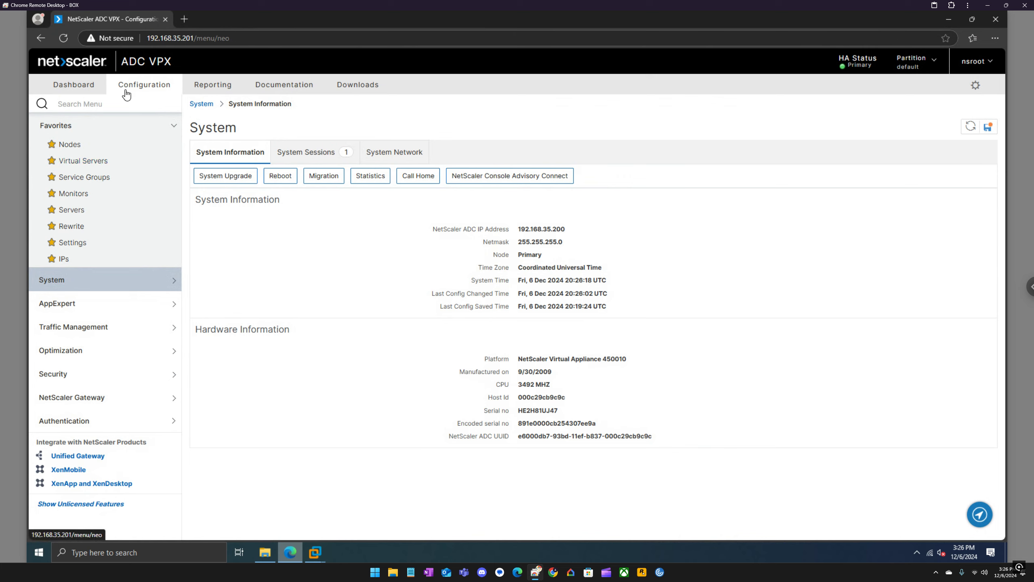
{"action": "left_click", "coordinate": [200, 104]}
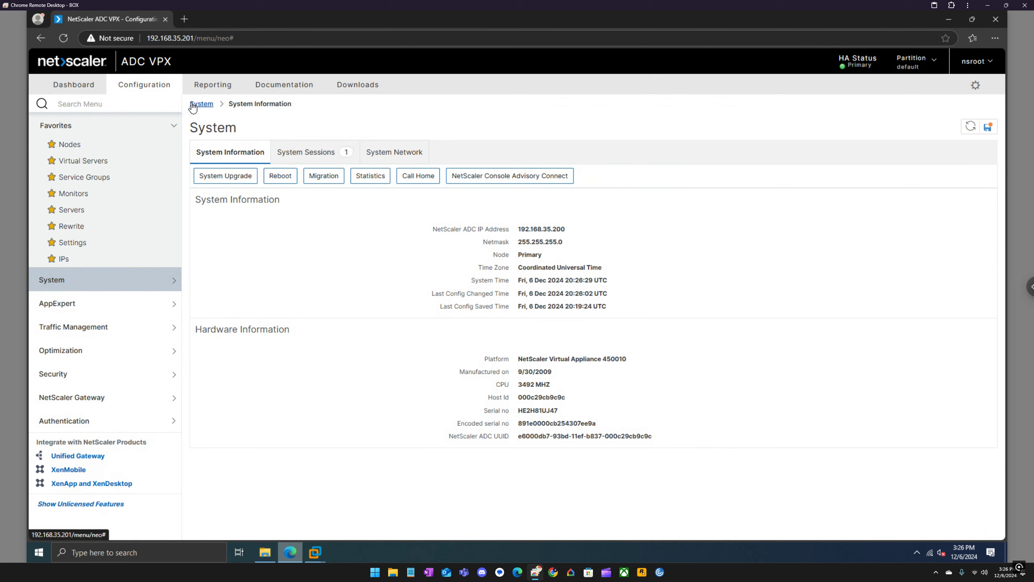
{"action": "left_click", "coordinate": [158, 89]}
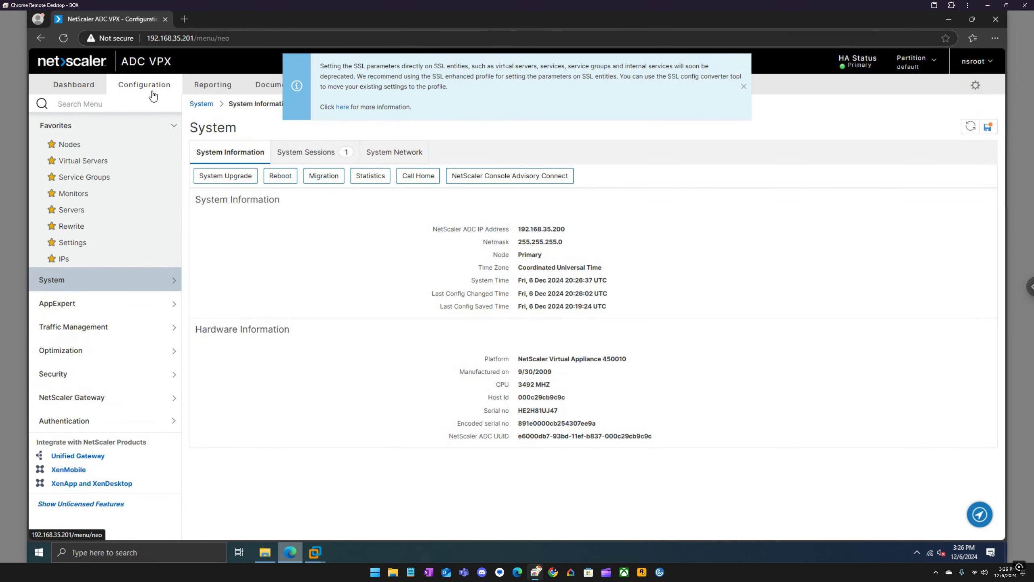
{"action": "left_click", "coordinate": [744, 86]}
{"action": "left_click", "coordinate": [975, 85]}
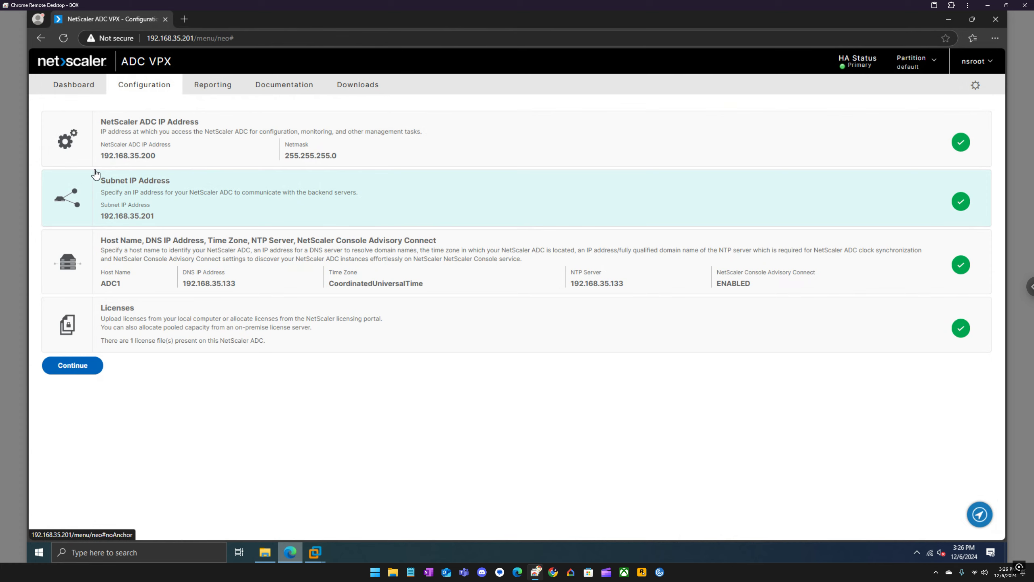
{"action": "left_click", "coordinate": [75, 366]}
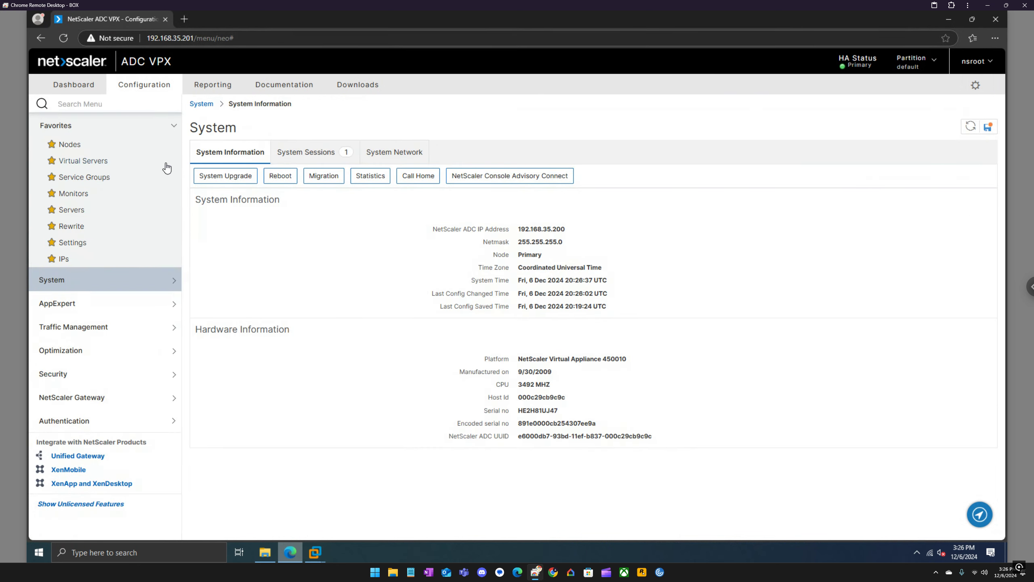
{"action": "left_click", "coordinate": [64, 258]}
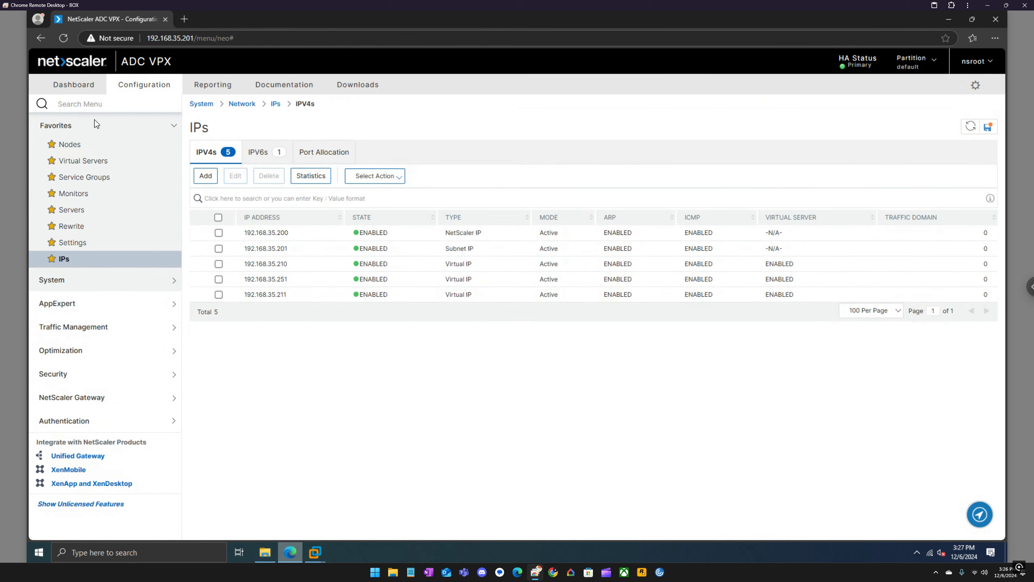
{"action": "left_click", "coordinate": [97, 104]}
Switch to the Citrix-A virtual machine, open its Edge browser and enter storefront-a.eucla.local as the address.
{"action": "mouse_move", "coordinate": [318, 549]}
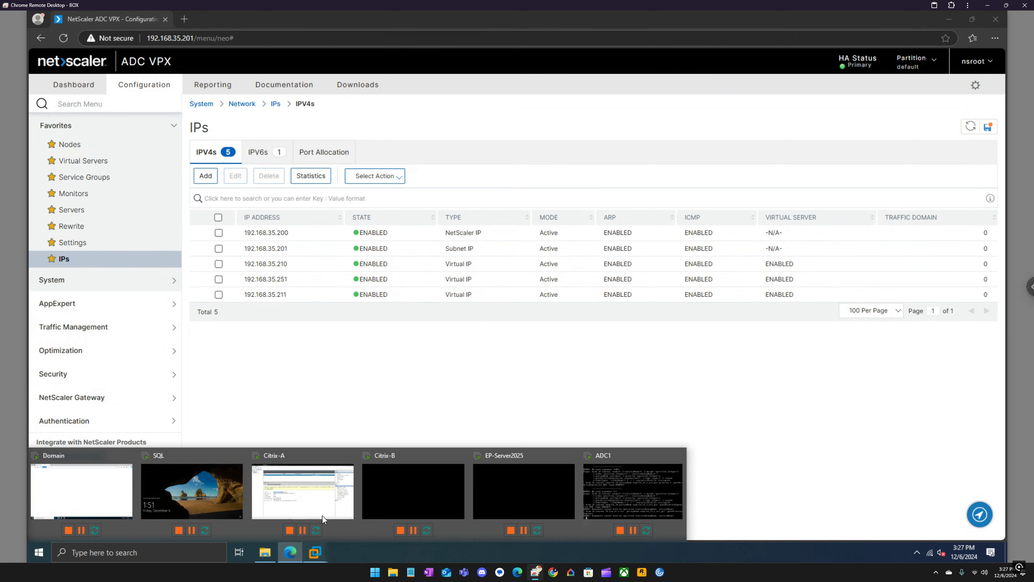
{"action": "left_click", "coordinate": [299, 488]}
{"action": "left_click", "coordinate": [638, 521]}
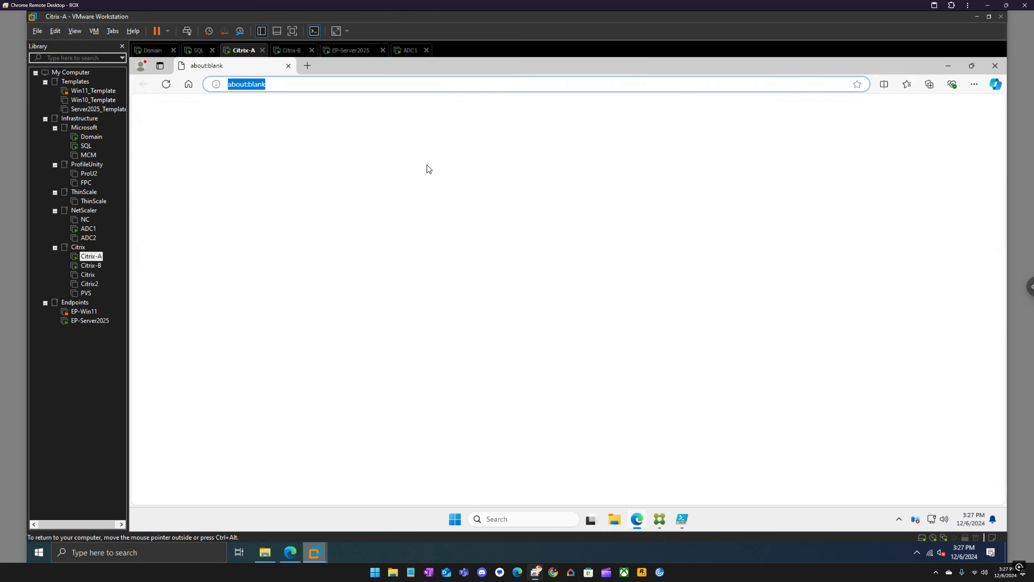
{"action": "type", "text": "storefront-a.eucla.local"}
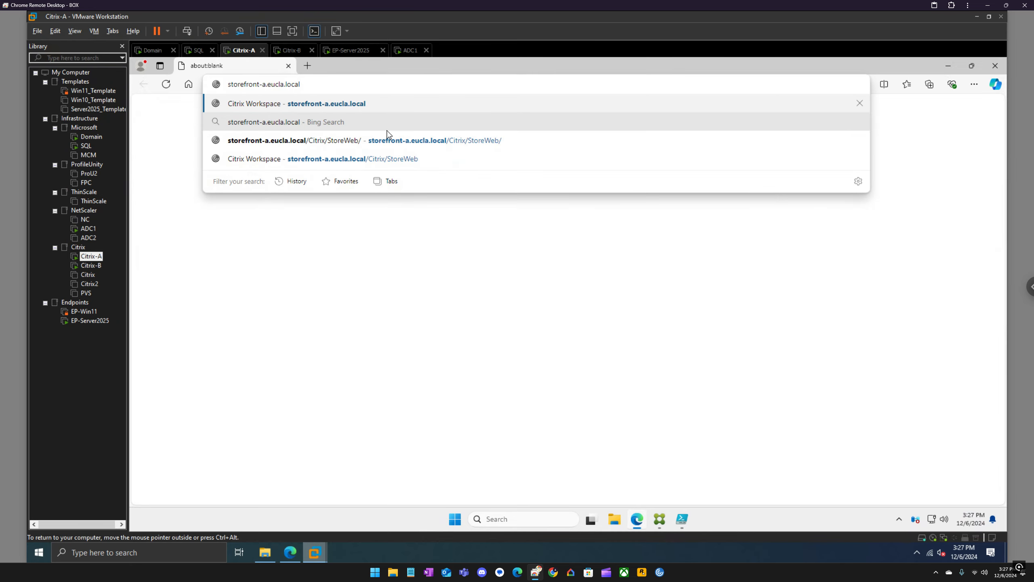
Check the server group's base URL in Citrix StoreFront and close the dialog without changing it.
{"action": "left_click", "coordinate": [662, 519]}
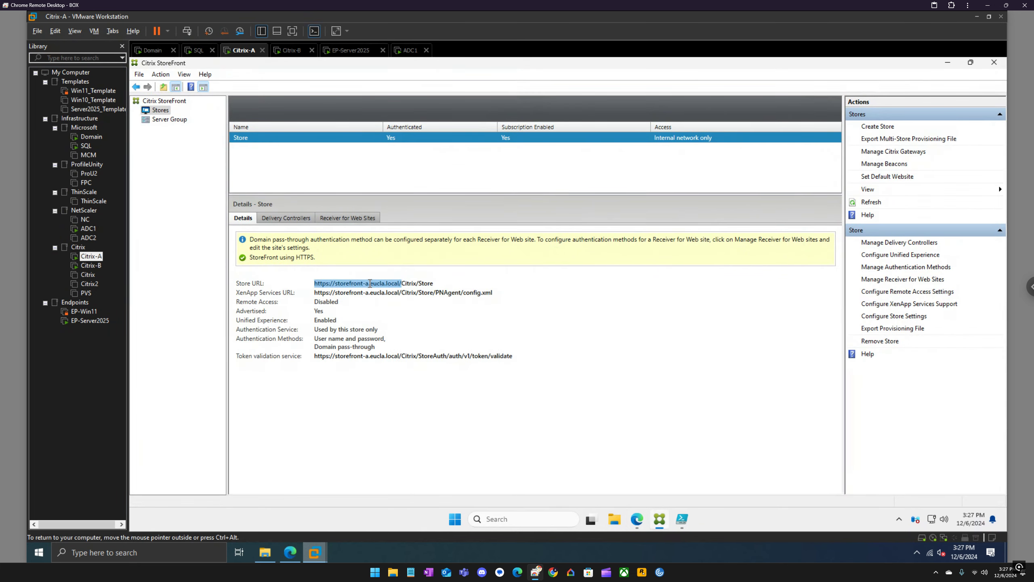
{"action": "right_click", "coordinate": [183, 120]}
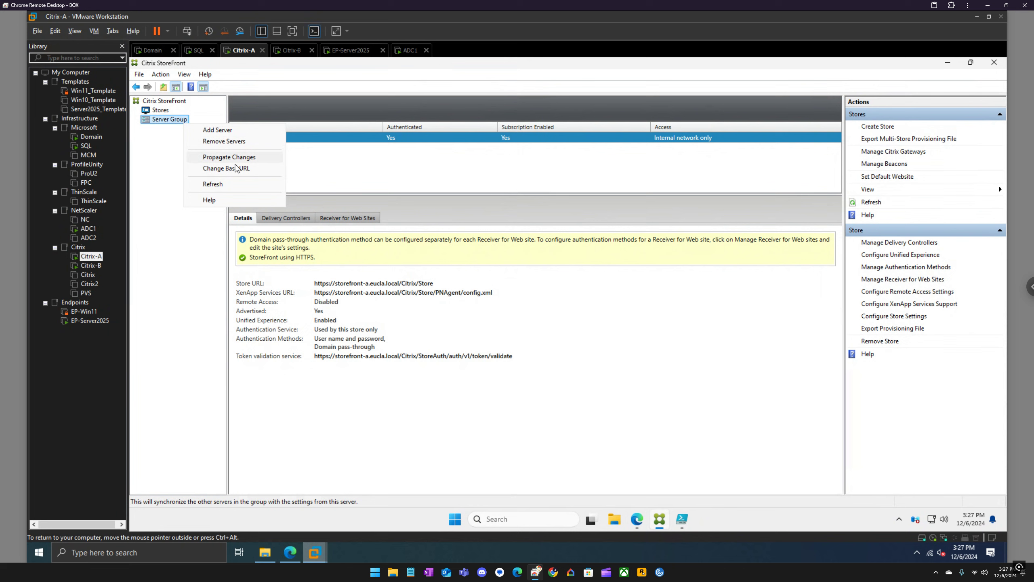
{"action": "left_click", "coordinate": [237, 167]}
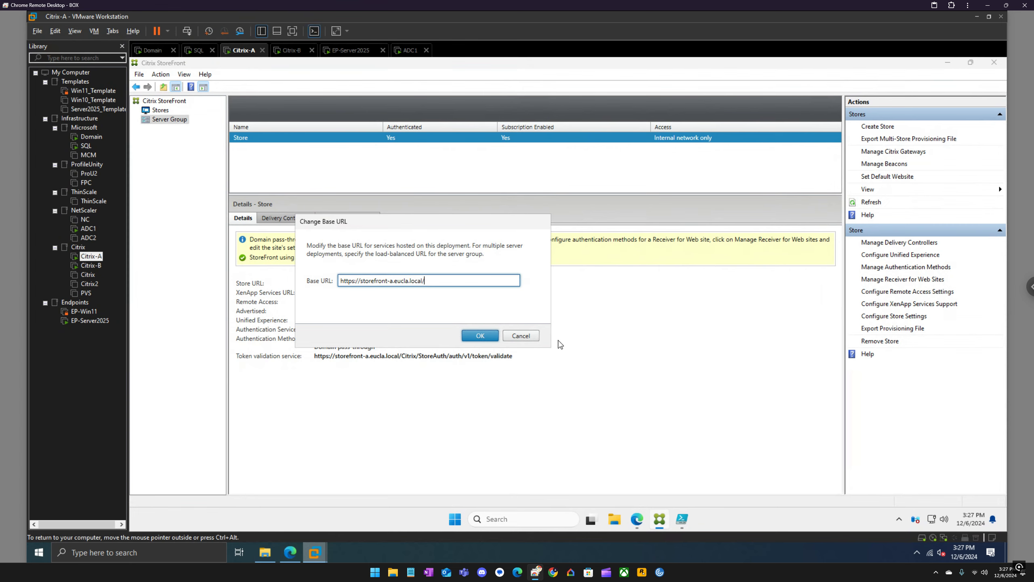
{"action": "left_click", "coordinate": [525, 336]}
Load the entered StoreFront address in the Citrix-A Edge browser and return to the NetScaler console in the host's Edge browser.
{"action": "left_click", "coordinate": [637, 520]}
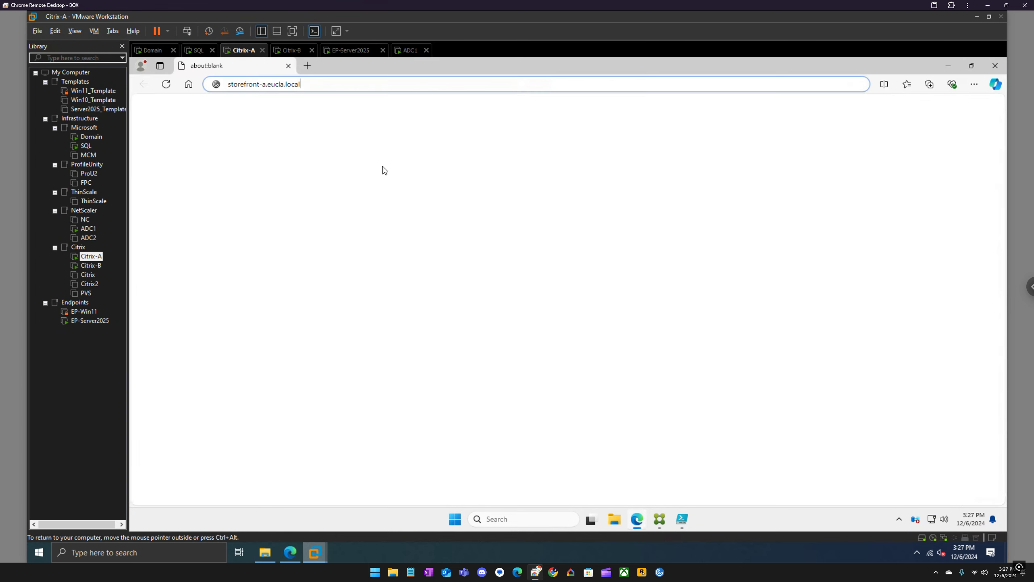
{"action": "key", "text": "Return"}
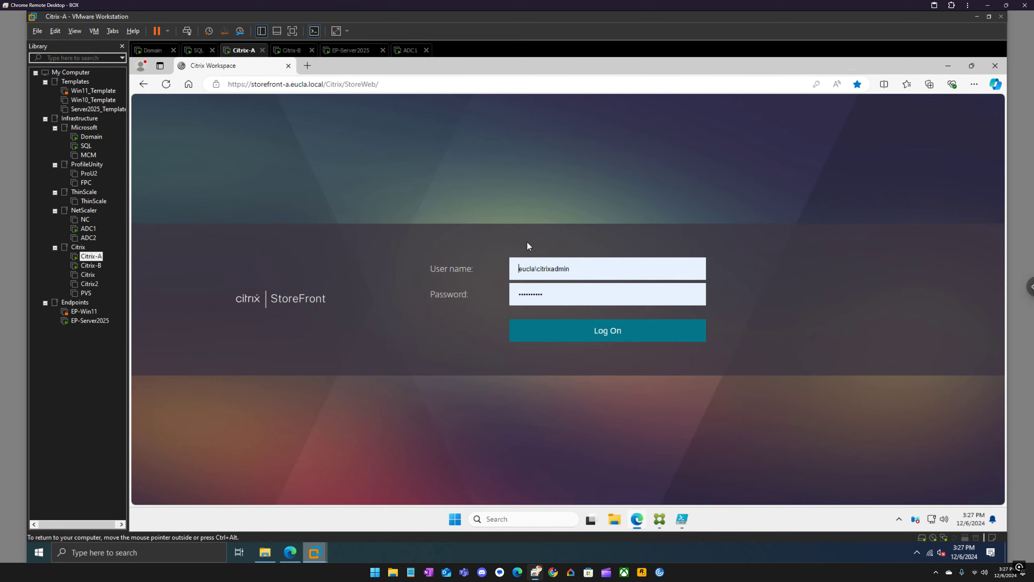
{"action": "left_click", "coordinate": [296, 544]}
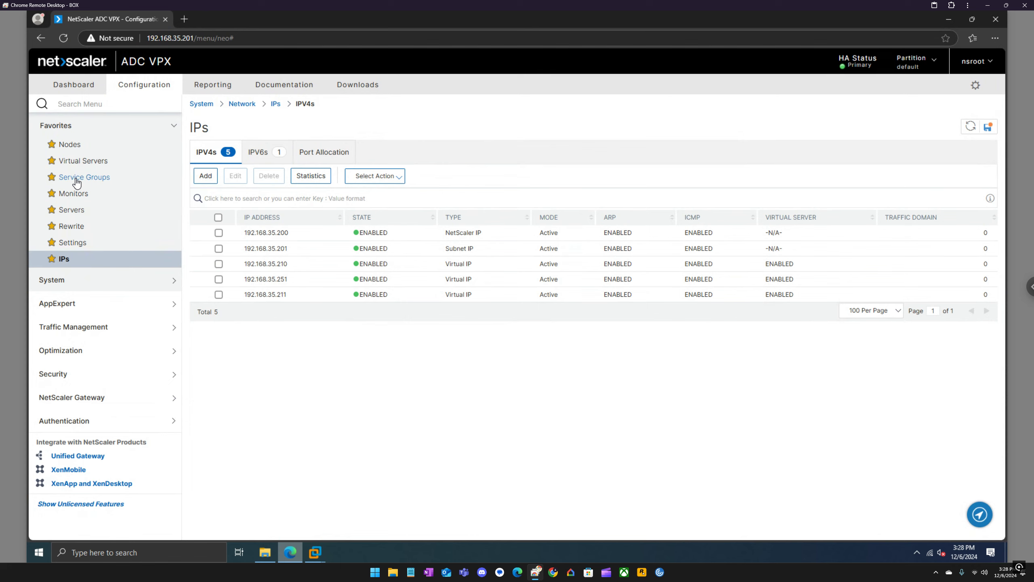
Try to remove the policies from the lb-vip-sf-a-ssl virtual server by closing its Policies section, and save the running configuration.
{"action": "left_click", "coordinate": [82, 161]}
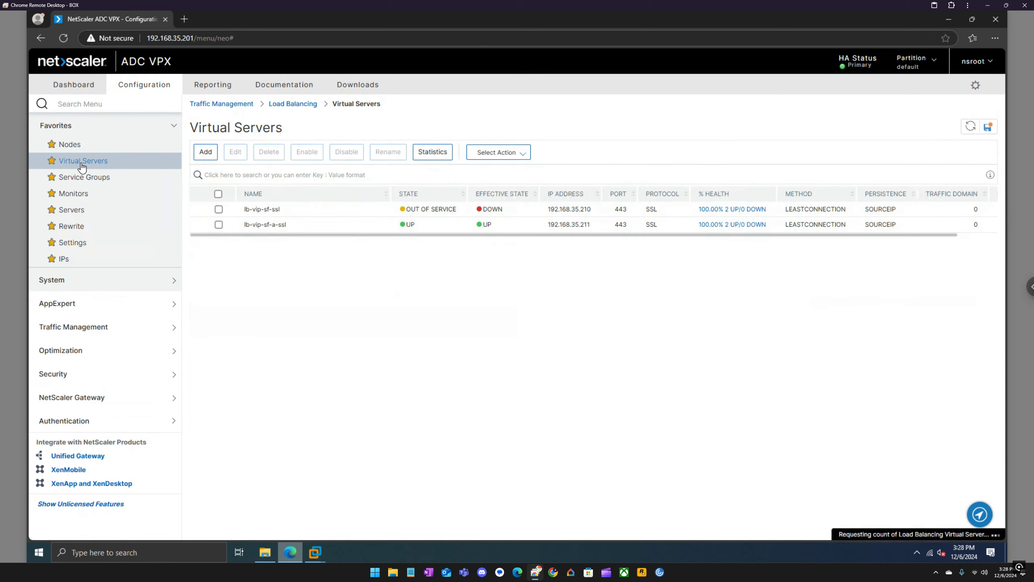
{"action": "left_click", "coordinate": [219, 227]}
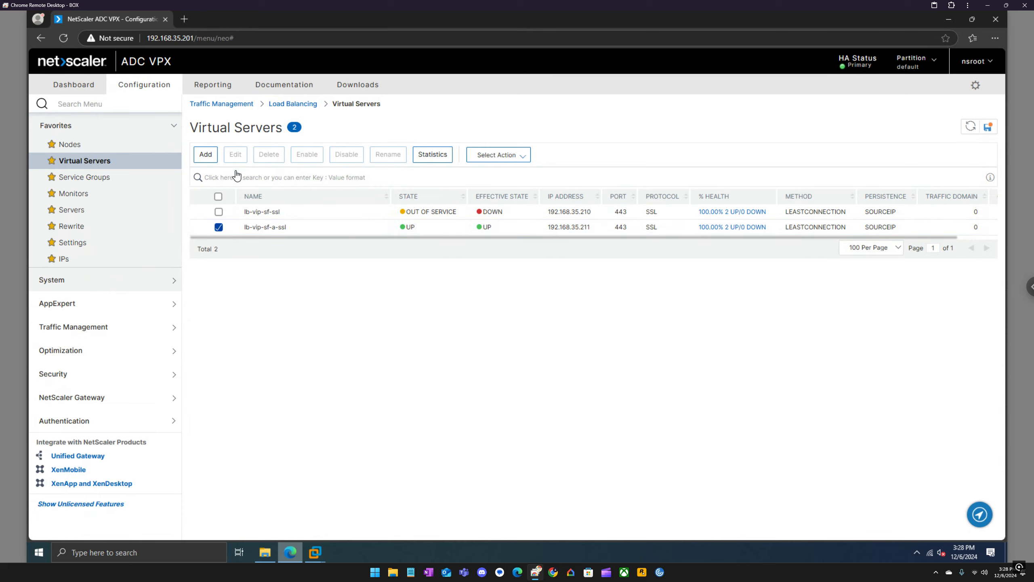
{"action": "left_click", "coordinate": [235, 156]}
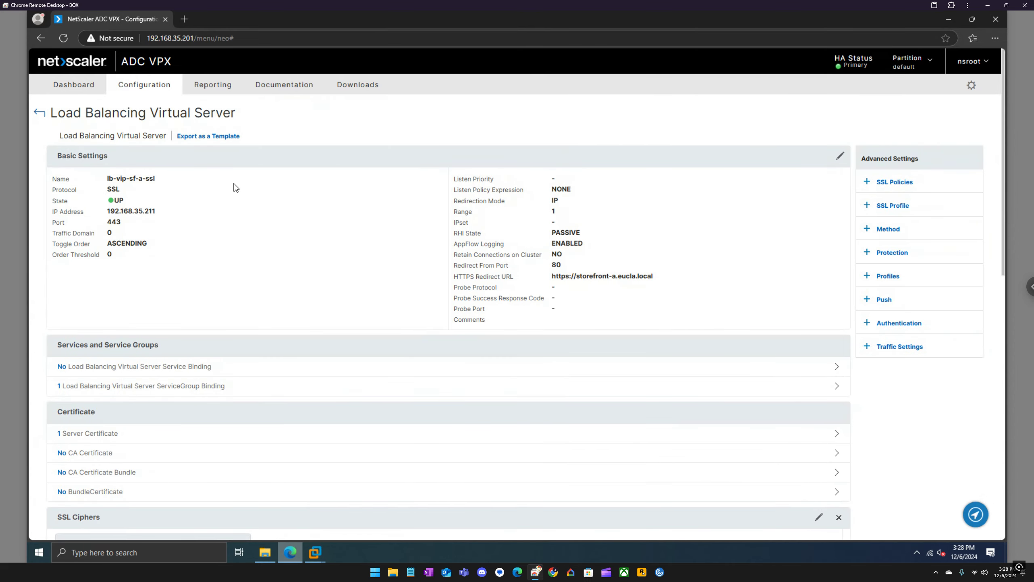
{"action": "scroll", "coordinate": [240, 196], "scroll_direction": "down", "scroll_amount": 12}
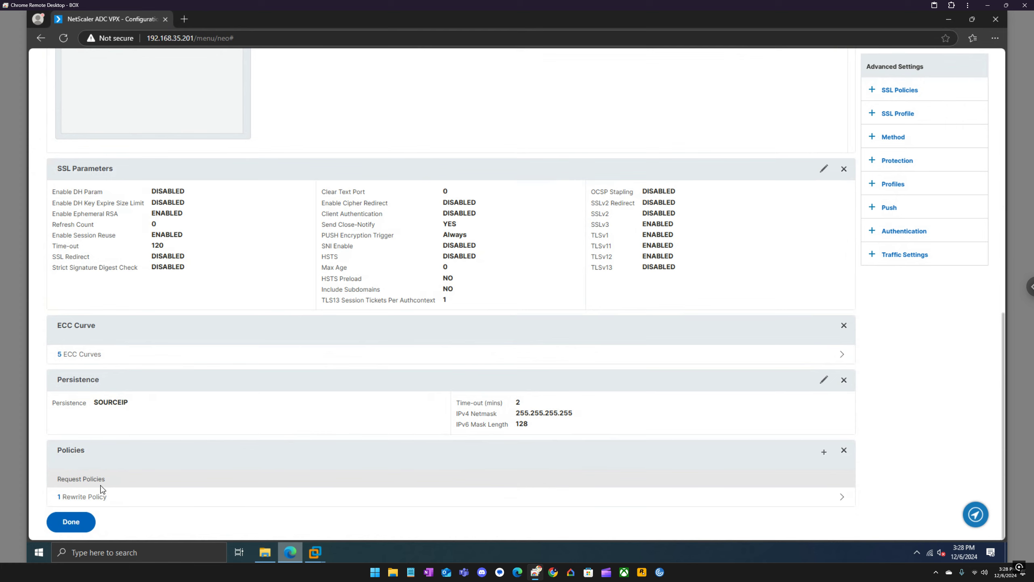
{"action": "left_click", "coordinate": [842, 452]}
{"action": "left_click", "coordinate": [73, 521]}
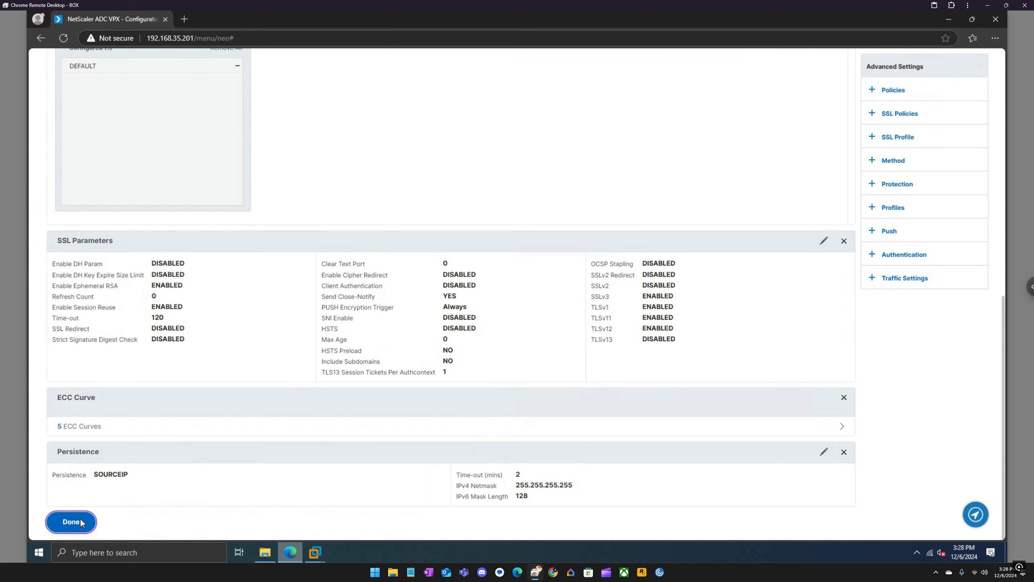
{"action": "left_click", "coordinate": [988, 126]}
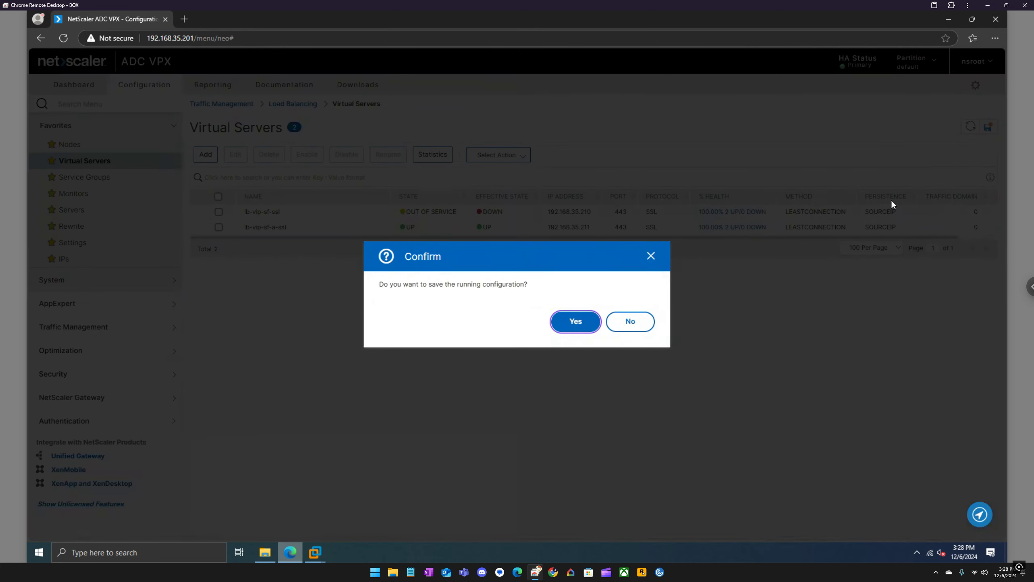
{"action": "left_click", "coordinate": [588, 327]}
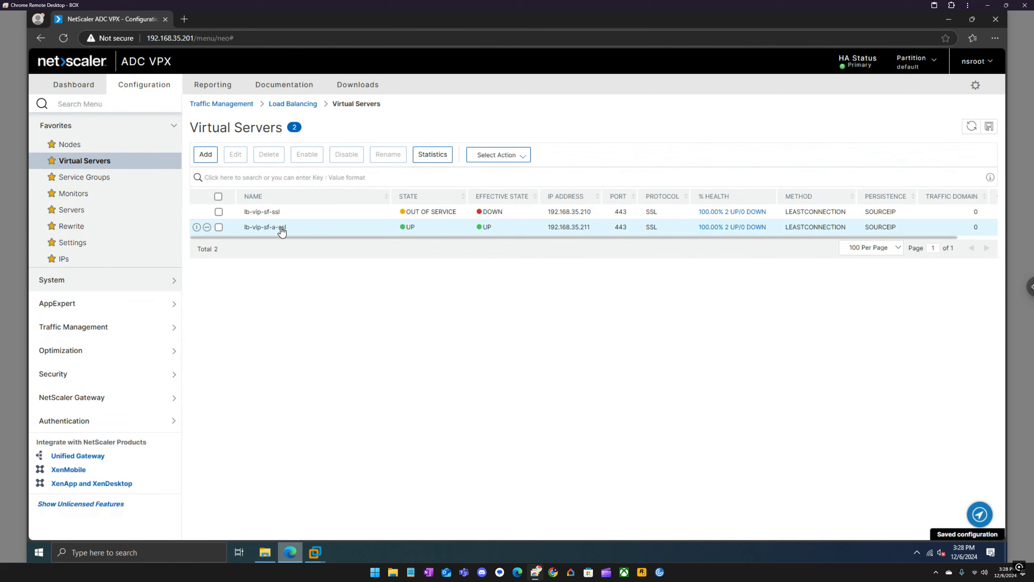
Reopen the lb-vip-sf-a-ssl virtual server and unbind the rewrite policy sf-a-rewrite-pol from it.
{"action": "double_click", "coordinate": [281, 228]}
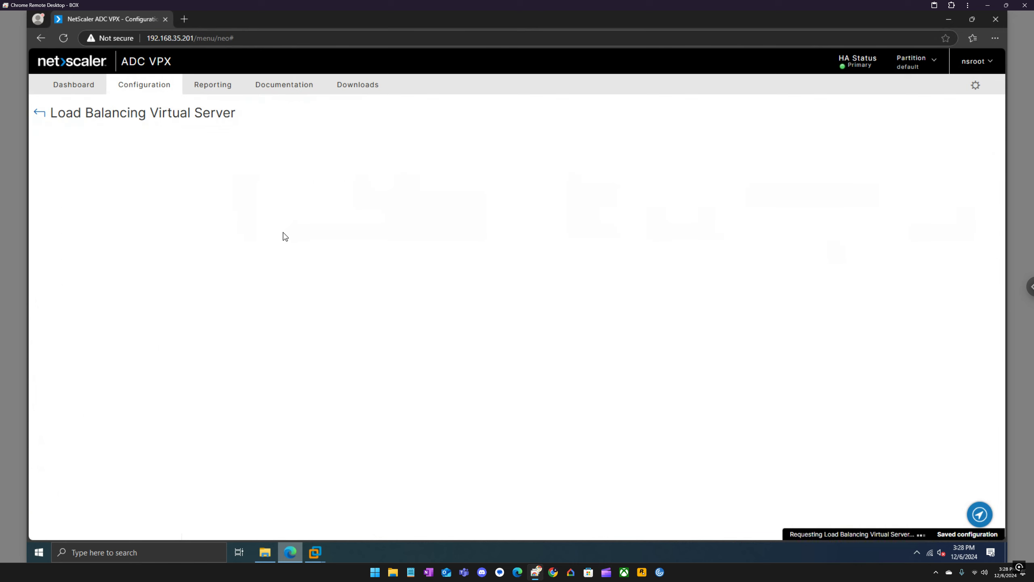
{"action": "scroll", "coordinate": [360, 351], "scroll_direction": "down", "scroll_amount": 10}
{"action": "scroll", "coordinate": [373, 354], "scroll_direction": "down", "scroll_amount": 4}
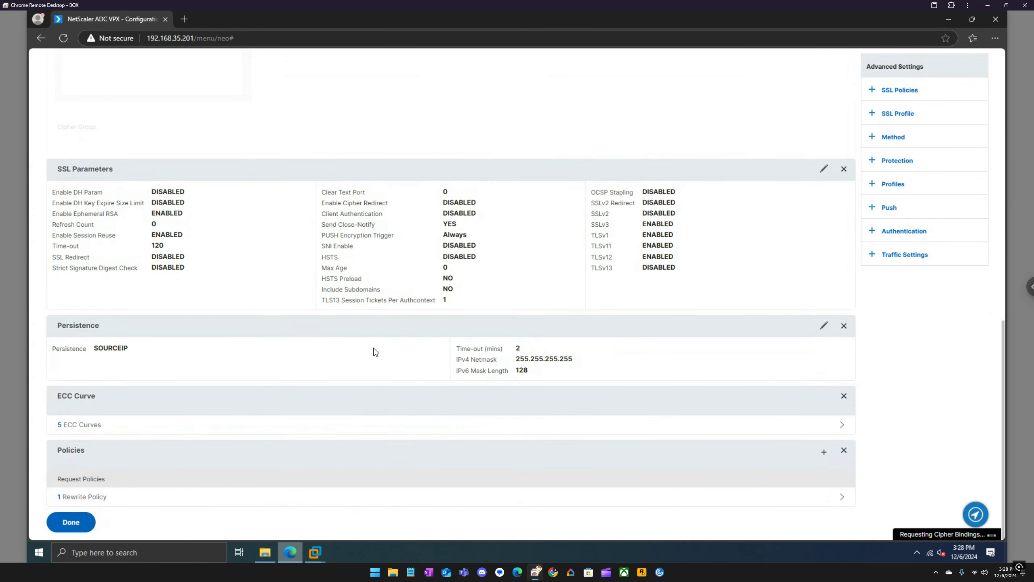
{"action": "left_click", "coordinate": [840, 497]}
{"action": "left_click", "coordinate": [298, 175]}
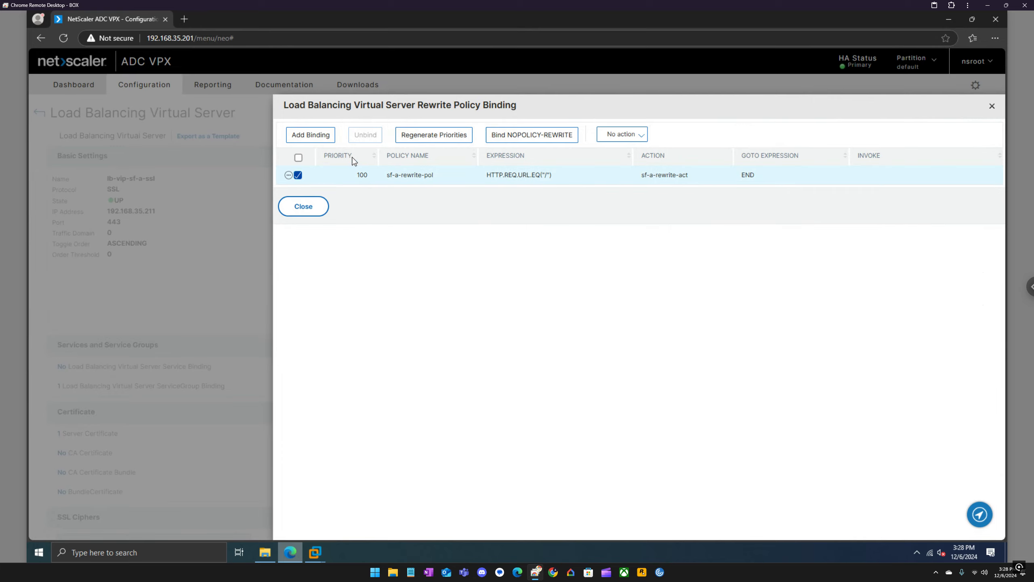
{"action": "left_click", "coordinate": [365, 134]}
{"action": "left_click", "coordinate": [575, 321]}
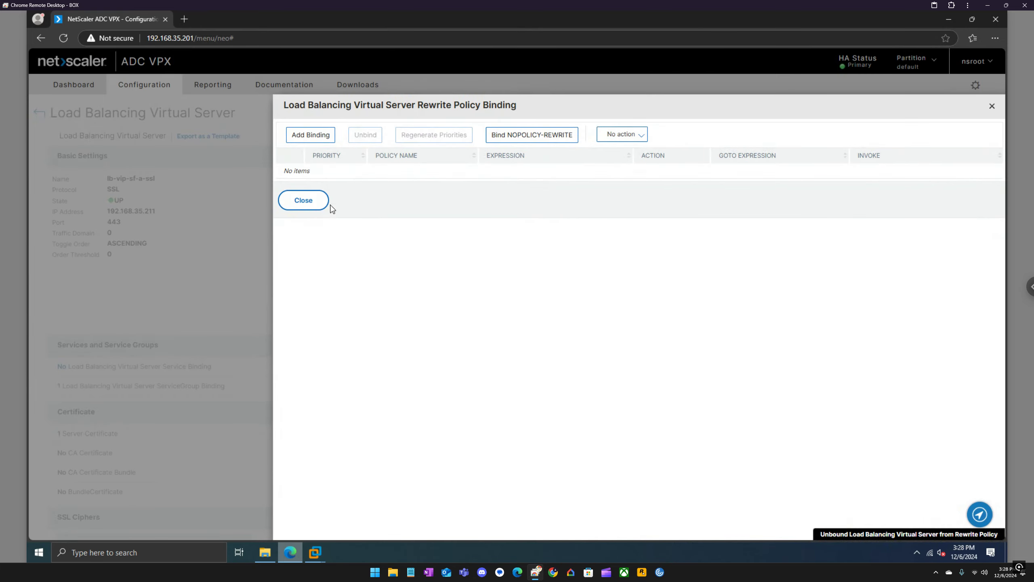
{"action": "left_click", "coordinate": [328, 205]}
Remove the empty Policies section from the virtual server, finish editing it and save the running configuration.
{"action": "scroll", "coordinate": [730, 467], "scroll_direction": "down", "scroll_amount": 6}
{"action": "scroll", "coordinate": [730, 467], "scroll_direction": "down", "scroll_amount": 6}
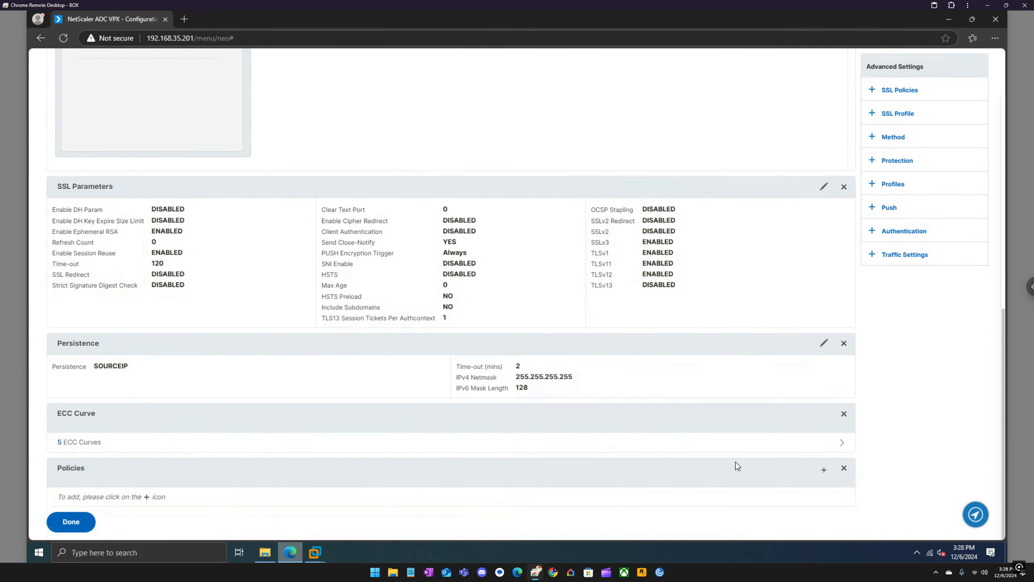
{"action": "left_click", "coordinate": [844, 469]}
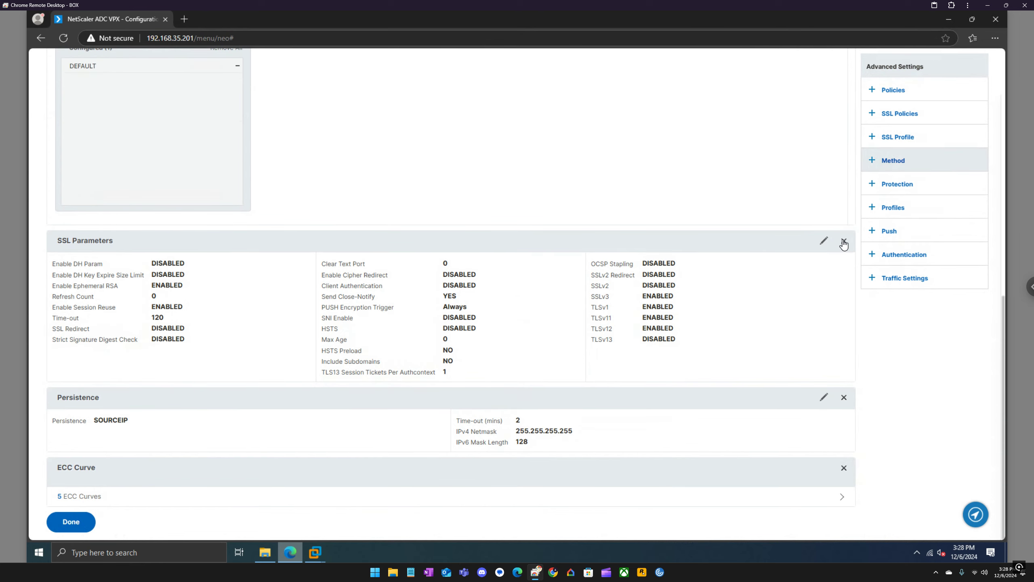
{"action": "left_click", "coordinate": [81, 519]}
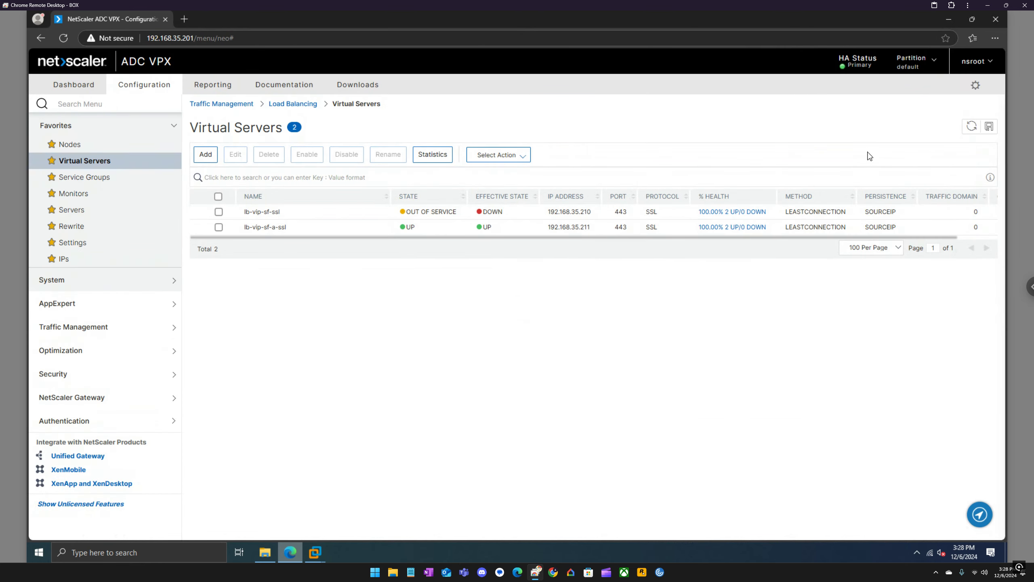
{"action": "left_click", "coordinate": [989, 127]}
{"action": "left_click", "coordinate": [575, 322]}
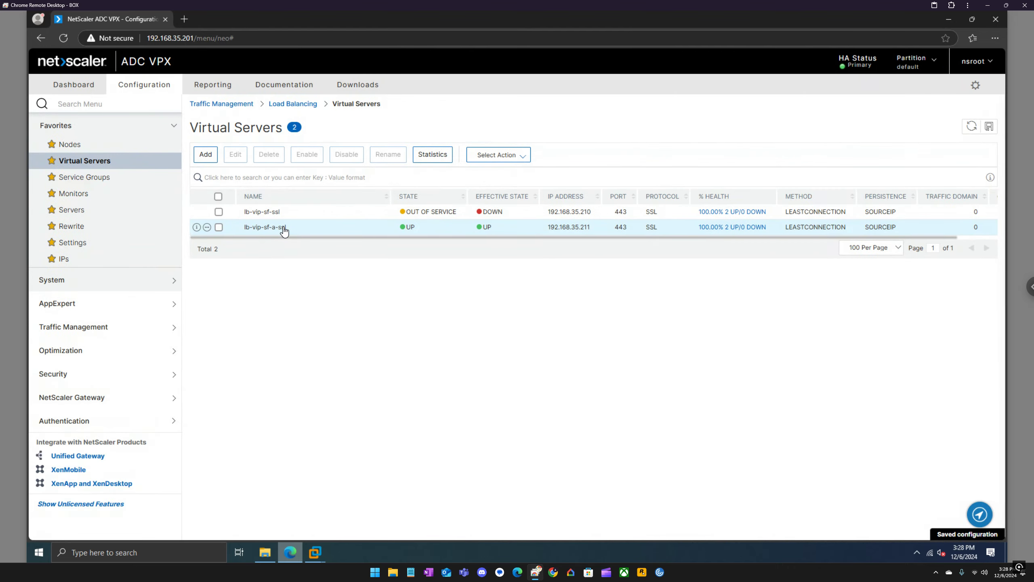
Reopen the lb-vip-sf-a-ssl virtual server and check its settings for any remaining policy bindings.
{"action": "double_click", "coordinate": [284, 228]}
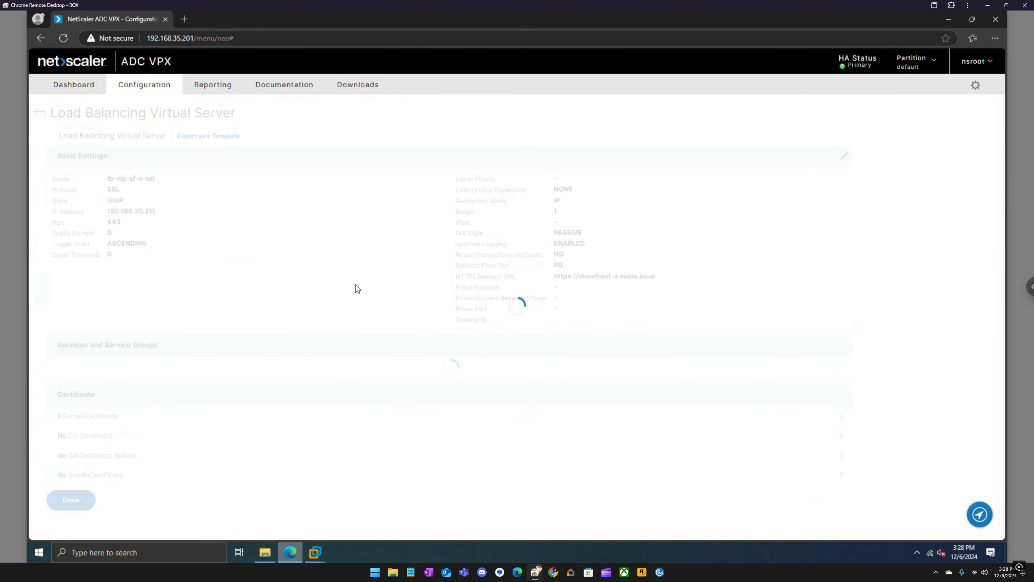
{"action": "scroll", "coordinate": [376, 392], "scroll_direction": "down", "scroll_amount": 5}
{"action": "scroll", "coordinate": [377, 393], "scroll_direction": "down", "scroll_amount": 6}
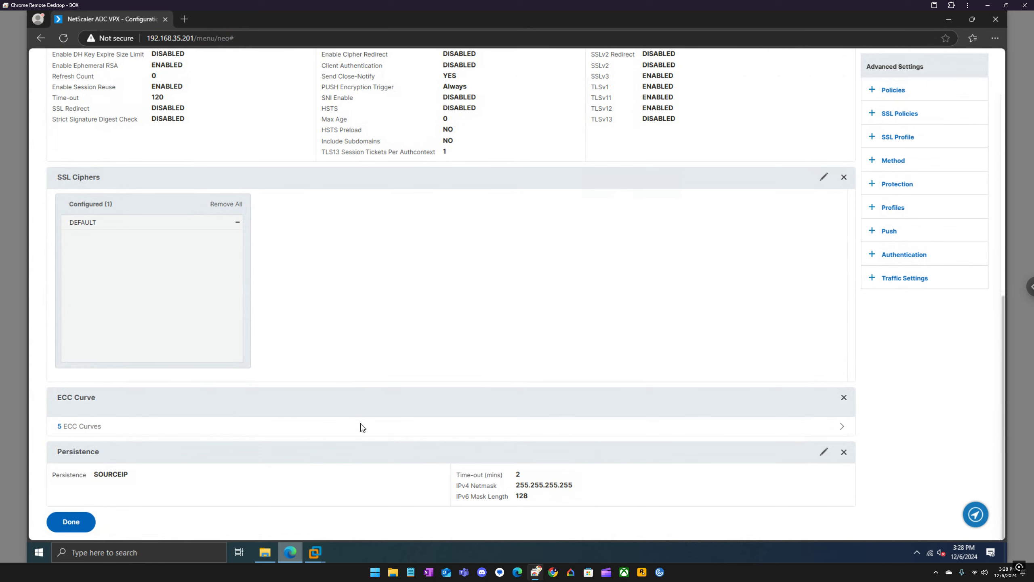
Switch to the Citrix-A virtual machine in VMware Workstation and load the StoreFront address without its Citrix/StoreWeb path.
{"action": "left_click", "coordinate": [322, 547]}
{"action": "left_click", "coordinate": [323, 488]}
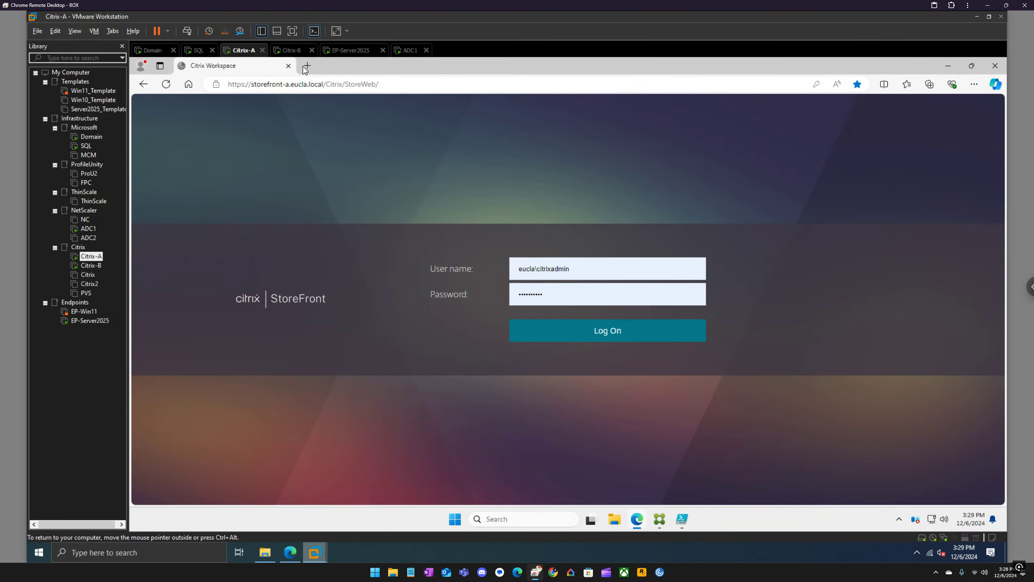
{"action": "left_click_drag", "start_coordinate": [381, 85], "coordinate": [327, 85]}
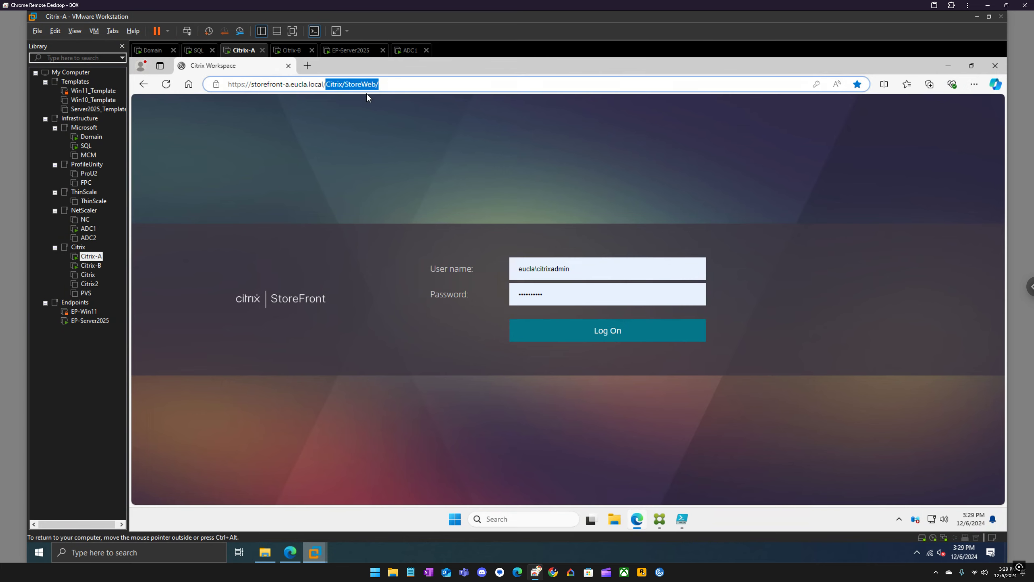
{"action": "key", "text": "BackSpace"}
{"action": "key", "text": "Return"}
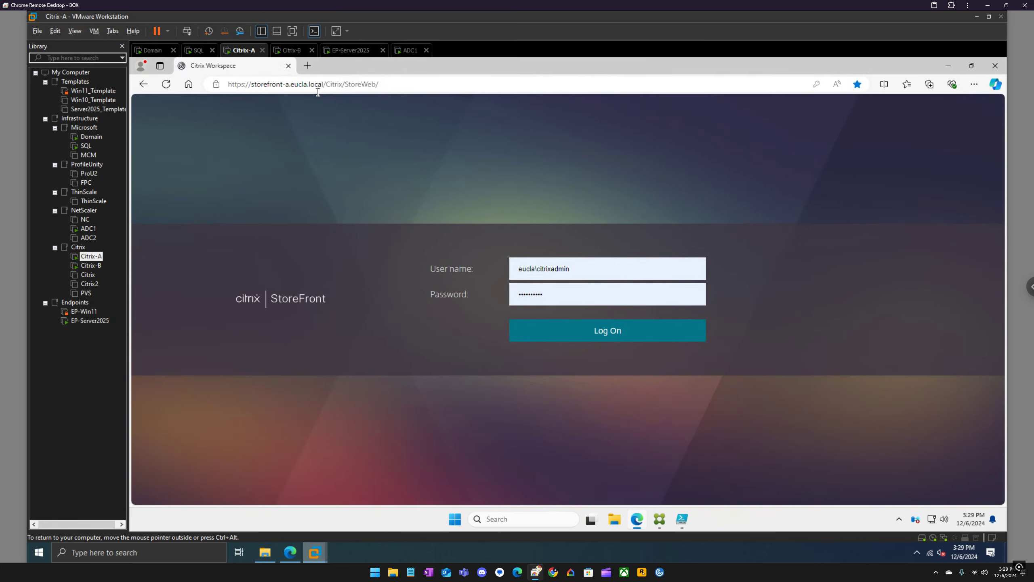
{"action": "left_click_drag", "start_coordinate": [323, 86], "coordinate": [254, 85]}
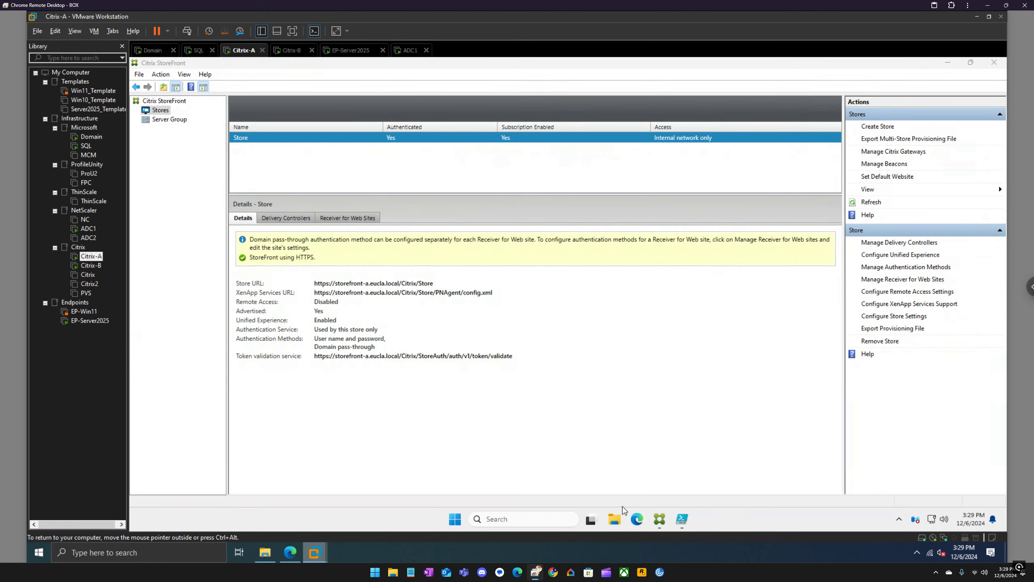
Open an InPrivate Edge window on Citrix-A and load storefront-a.eucla.local to test the address without cached data.
{"action": "right_click", "coordinate": [632, 514]}
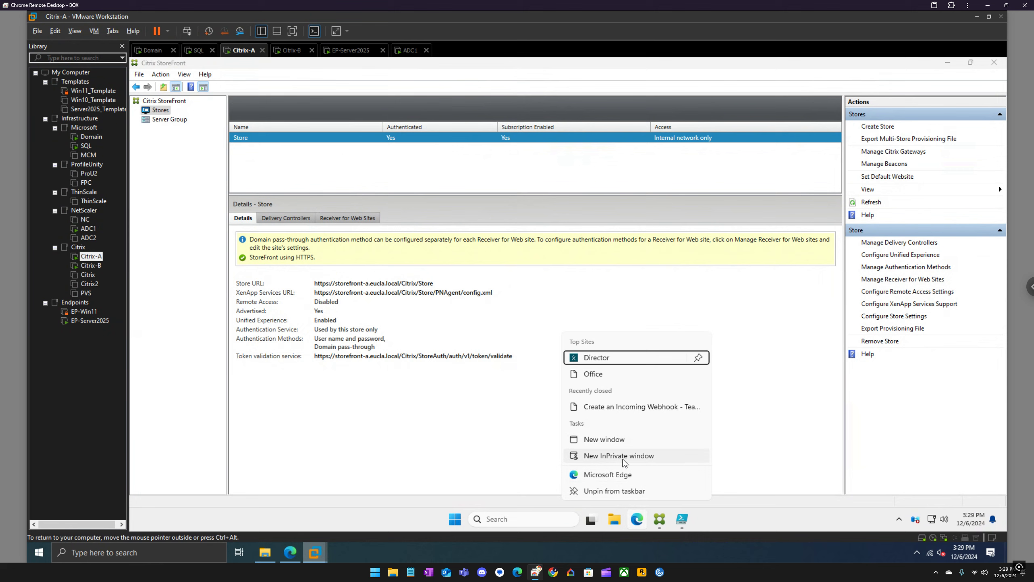
{"action": "left_click", "coordinate": [622, 458]}
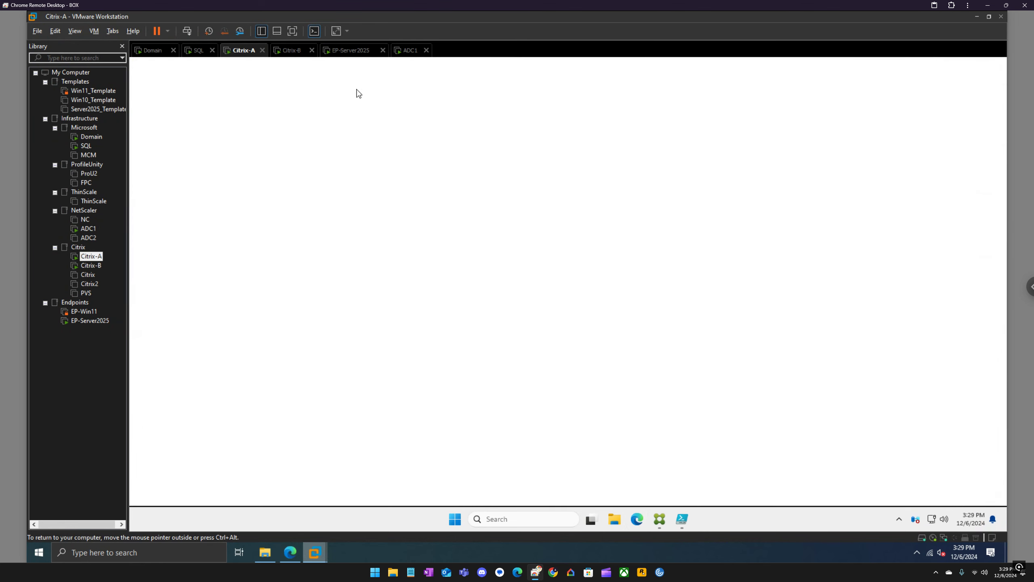
{"action": "type", "text": "storefront-a.eucla.loca"}
{"action": "key", "text": "Return"}
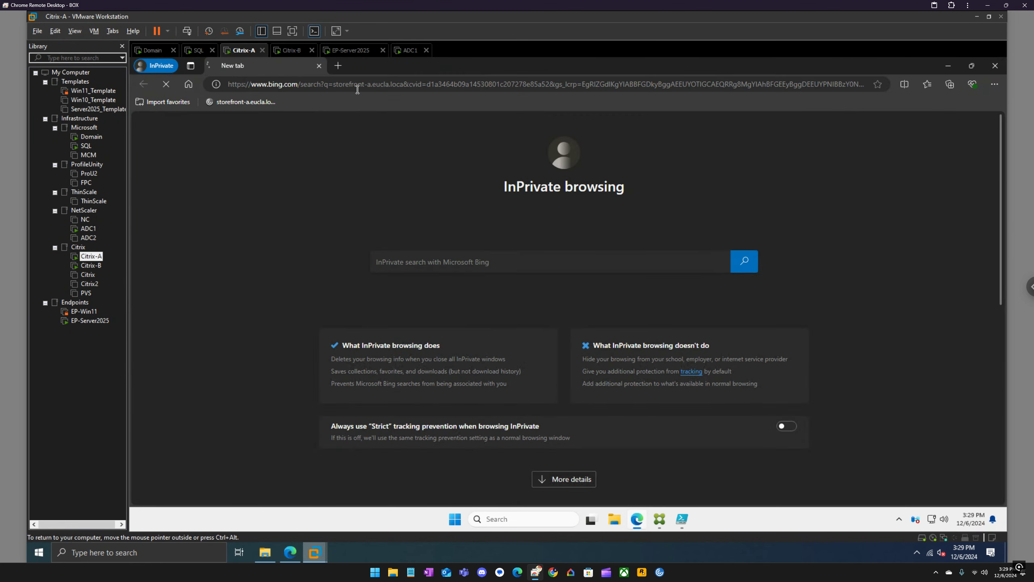
{"action": "left_click", "coordinate": [357, 84]}
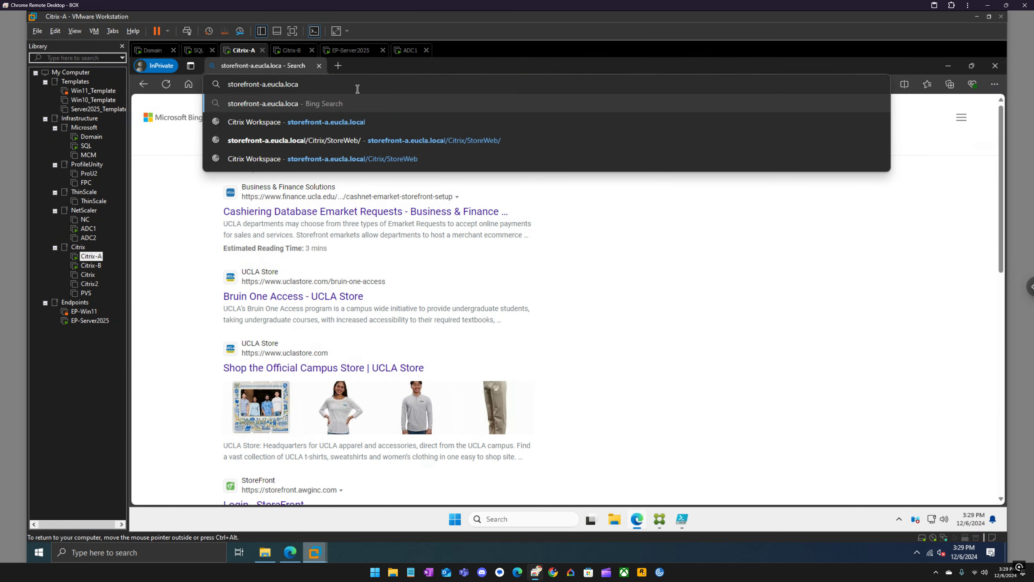
{"action": "type", "text": "l"}
{"action": "key", "text": "Return"}
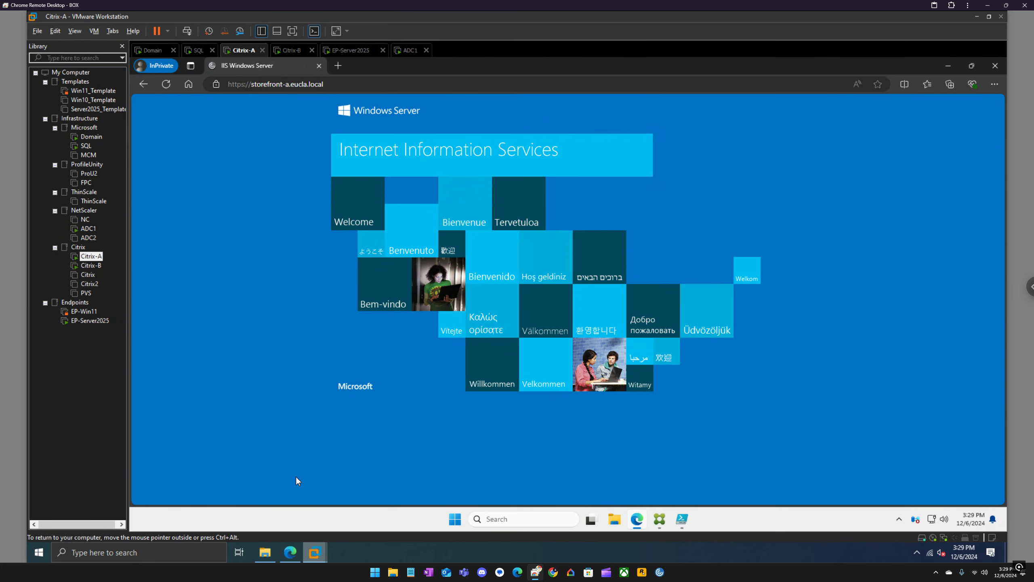
Return to the NetScaler console in the host's Edge browser, review the virtual server's basic settings and go back to the Virtual Servers list.
{"action": "mouse_move", "coordinate": [290, 552]}
{"action": "left_click", "coordinate": [315, 479]}
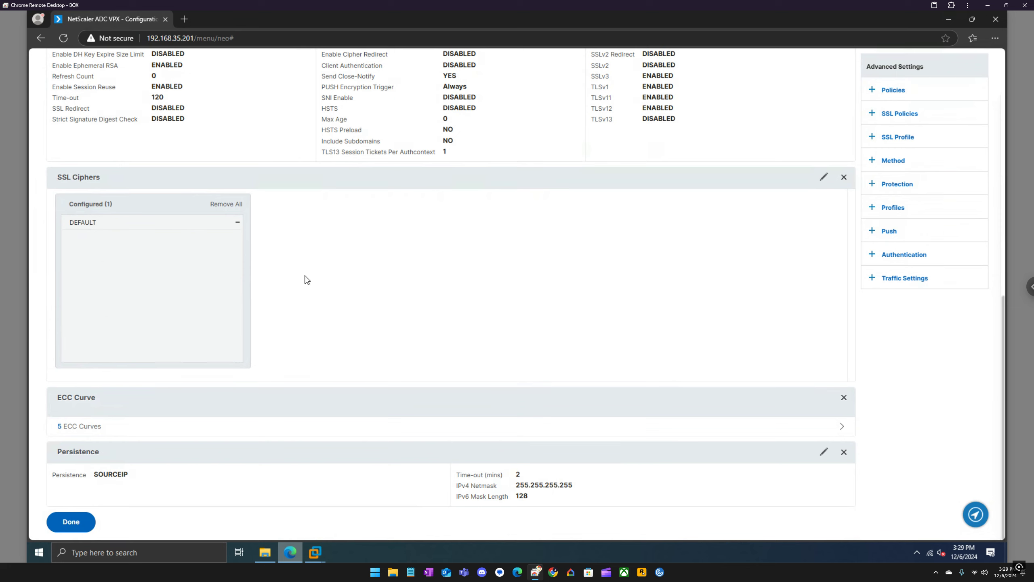
{"action": "scroll", "coordinate": [283, 272], "scroll_direction": "up", "scroll_amount": 9}
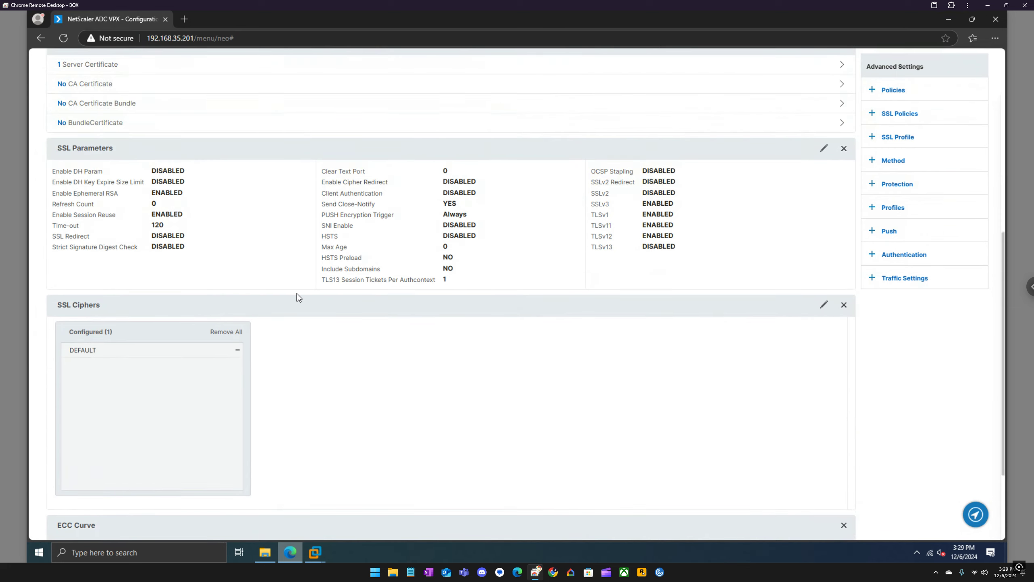
{"action": "scroll", "coordinate": [299, 303], "scroll_direction": "up", "scroll_amount": 3}
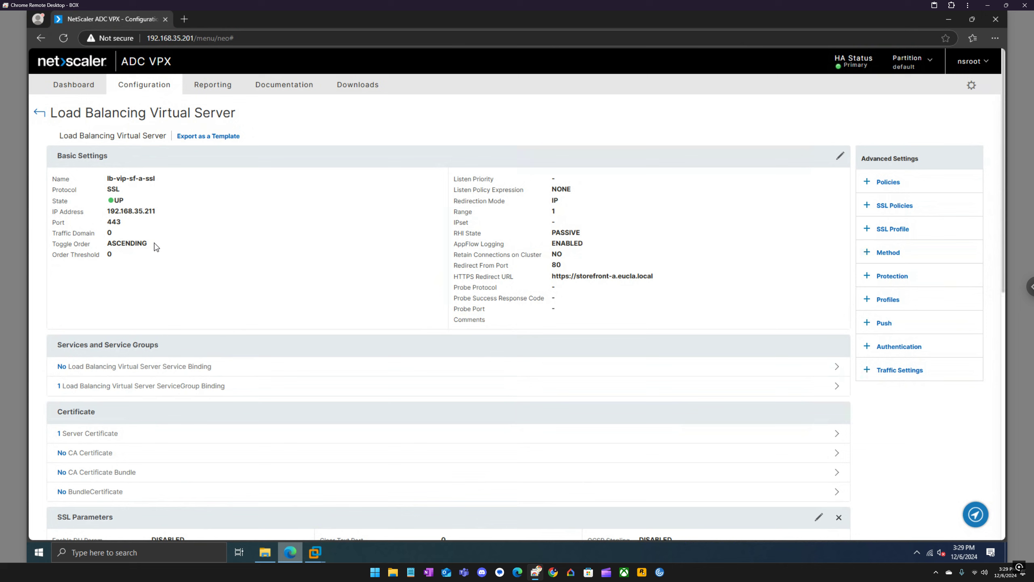
{"action": "left_click", "coordinate": [37, 116]}
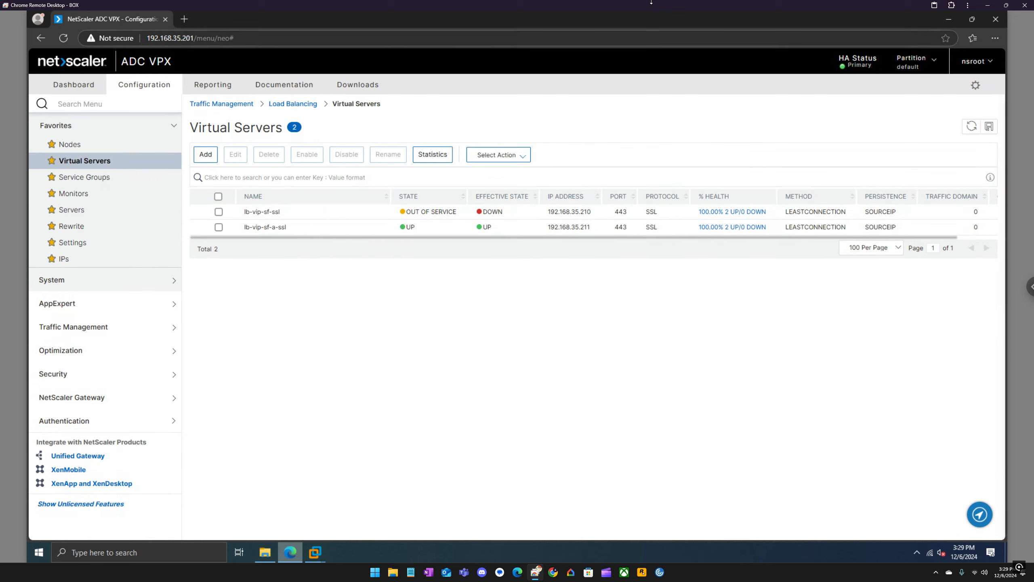
Open the saved Citrix support article CTX493112 in a new tab and review its instructions for redirecting HTTP to HTTPS on StoreFront.
{"action": "left_click", "coordinate": [184, 18]}
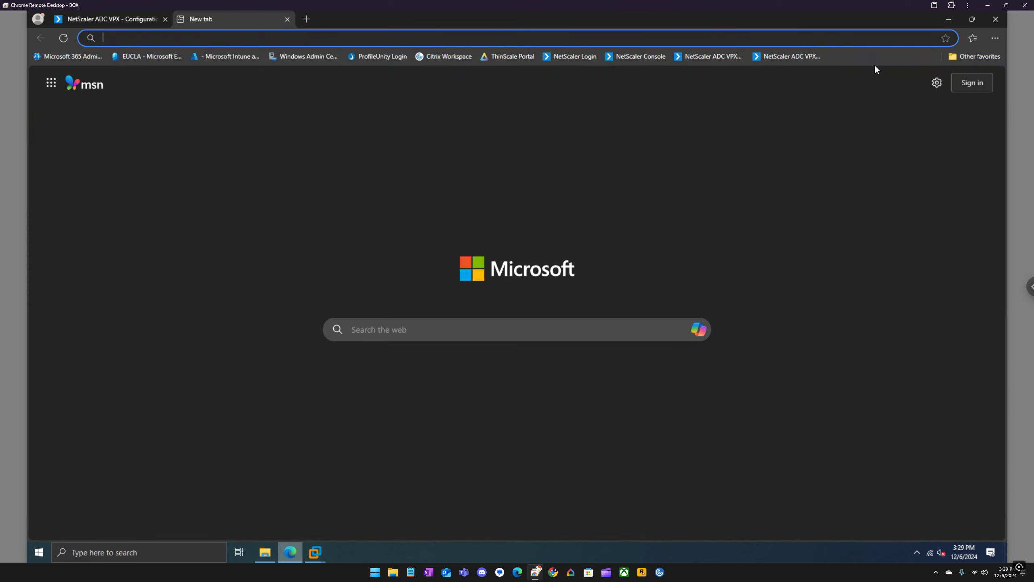
{"action": "left_click", "coordinate": [964, 56]}
{"action": "left_click", "coordinate": [777, 141]}
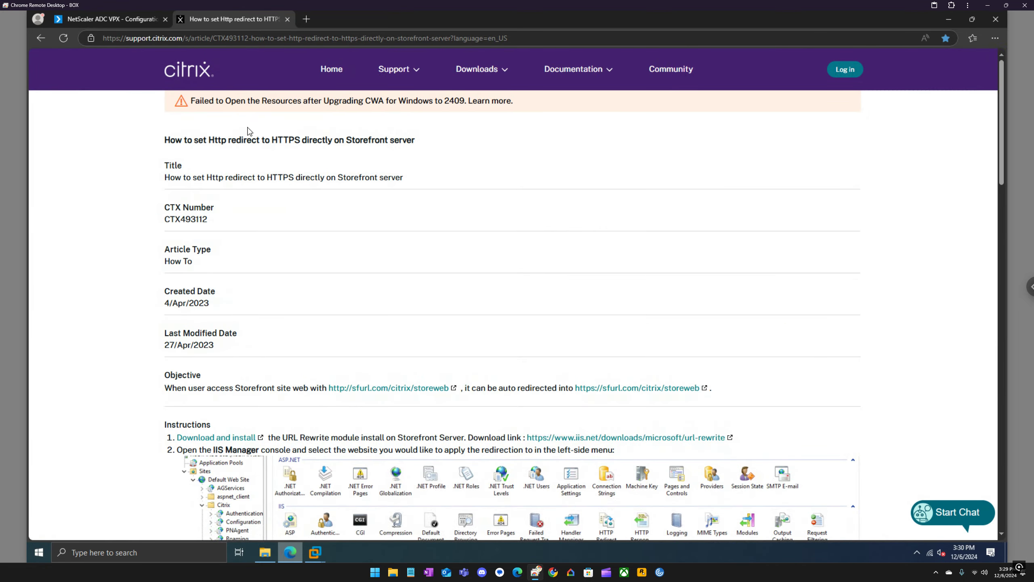
{"action": "scroll", "coordinate": [338, 204], "scroll_direction": "down", "scroll_amount": 8}
{"action": "scroll", "coordinate": [338, 205], "scroll_direction": "down", "scroll_amount": 19}
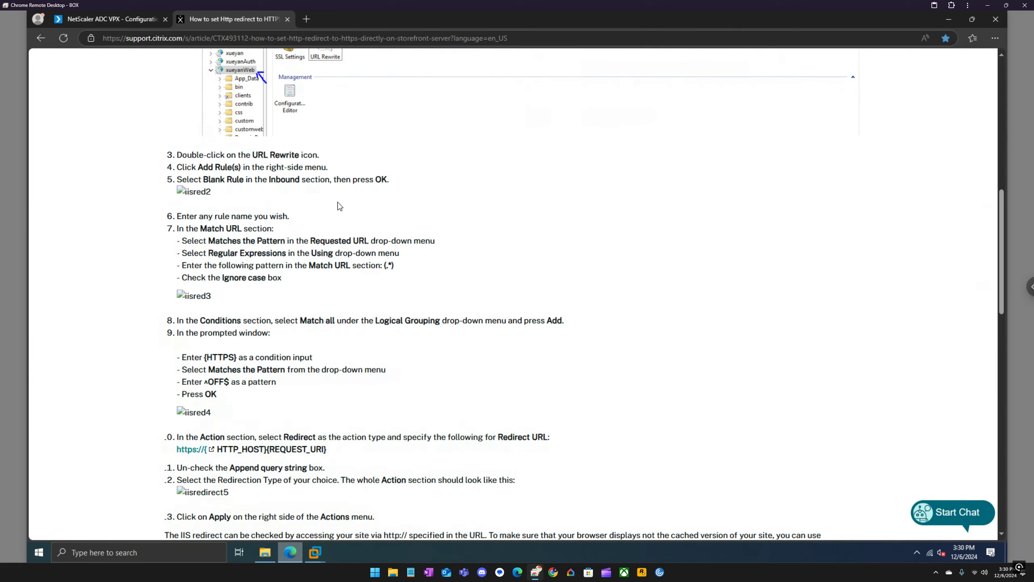
{"action": "scroll", "coordinate": [338, 206], "scroll_direction": "down", "scroll_amount": 2}
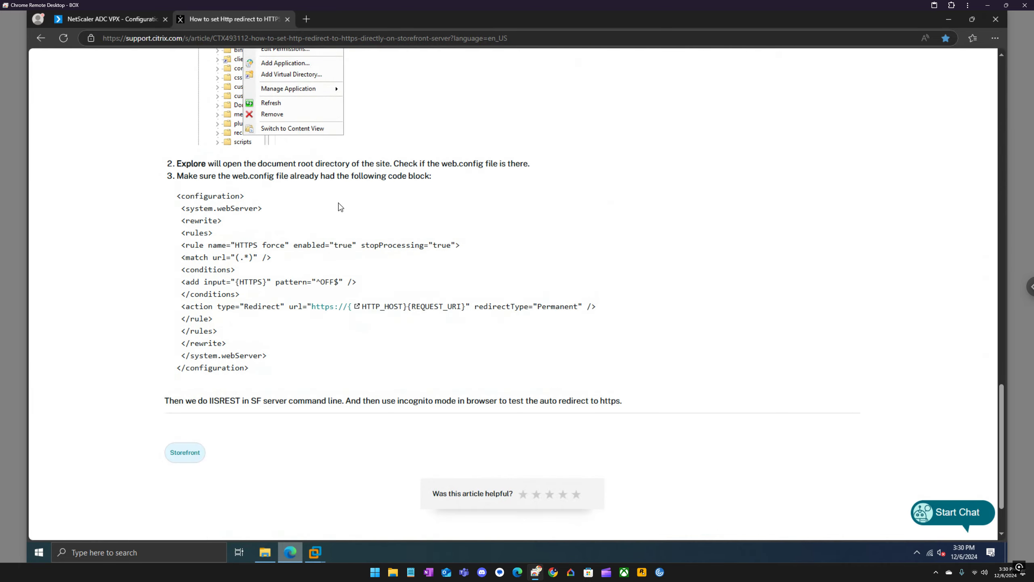
{"action": "scroll", "coordinate": [339, 207], "scroll_direction": "up", "scroll_amount": 10}
{"action": "scroll", "coordinate": [364, 243], "scroll_direction": "up", "scroll_amount": 9}
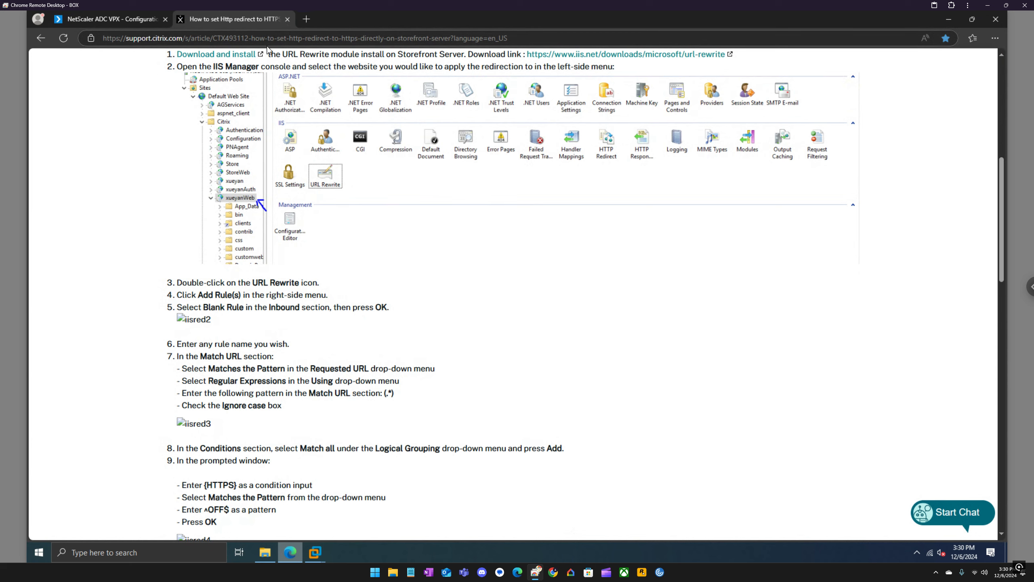
Close the support article and review the basic and advanced feature selections in the NetScaler system settings.
{"action": "left_click", "coordinate": [288, 19]}
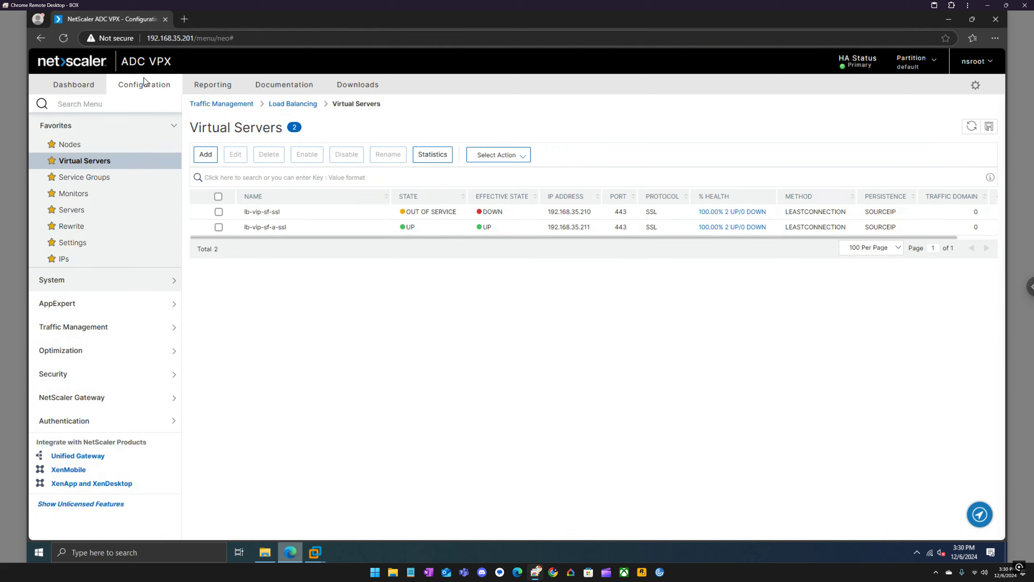
{"action": "left_click", "coordinate": [144, 88]}
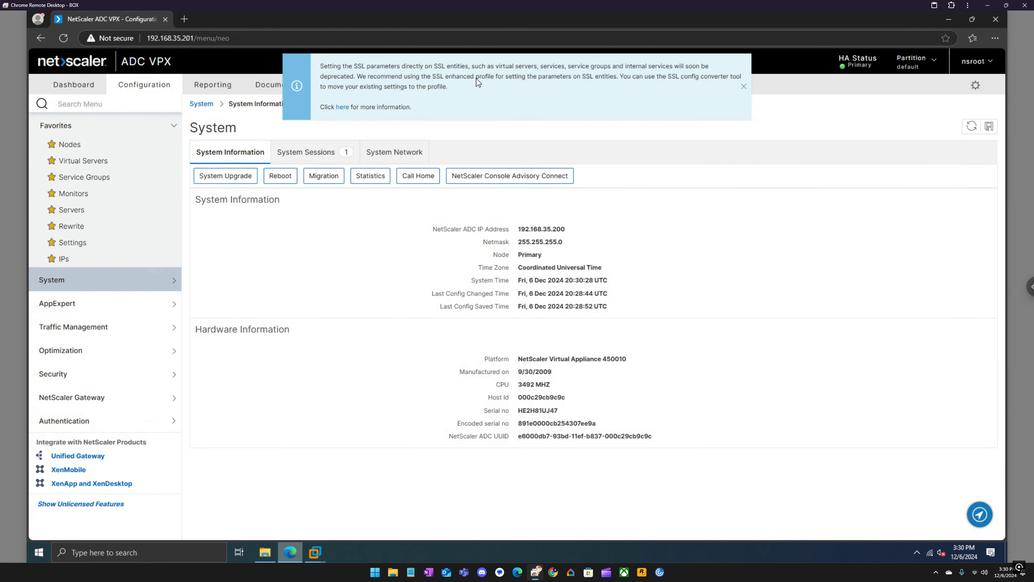
{"action": "left_click", "coordinate": [743, 86]}
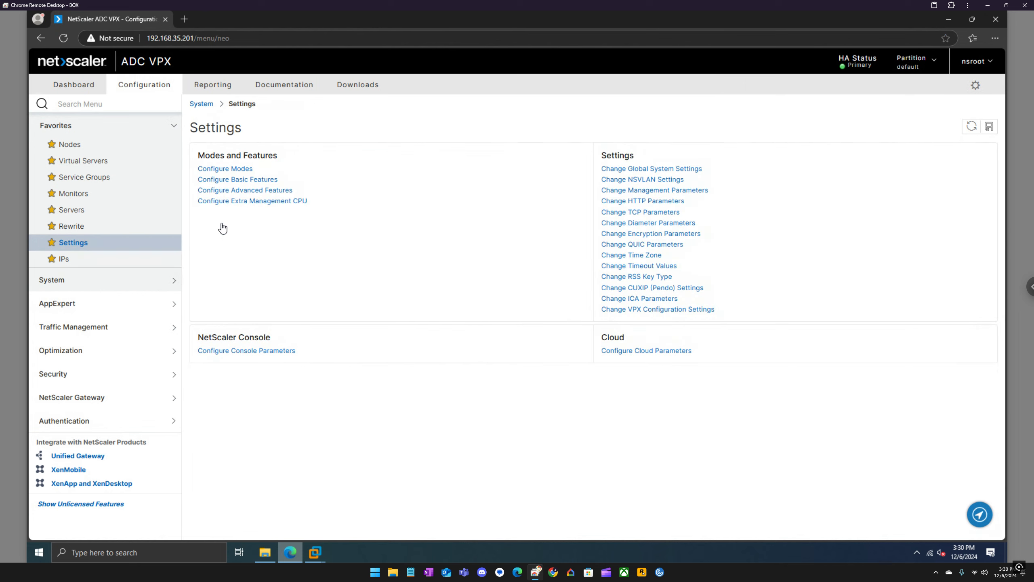
{"action": "left_click", "coordinate": [230, 180]}
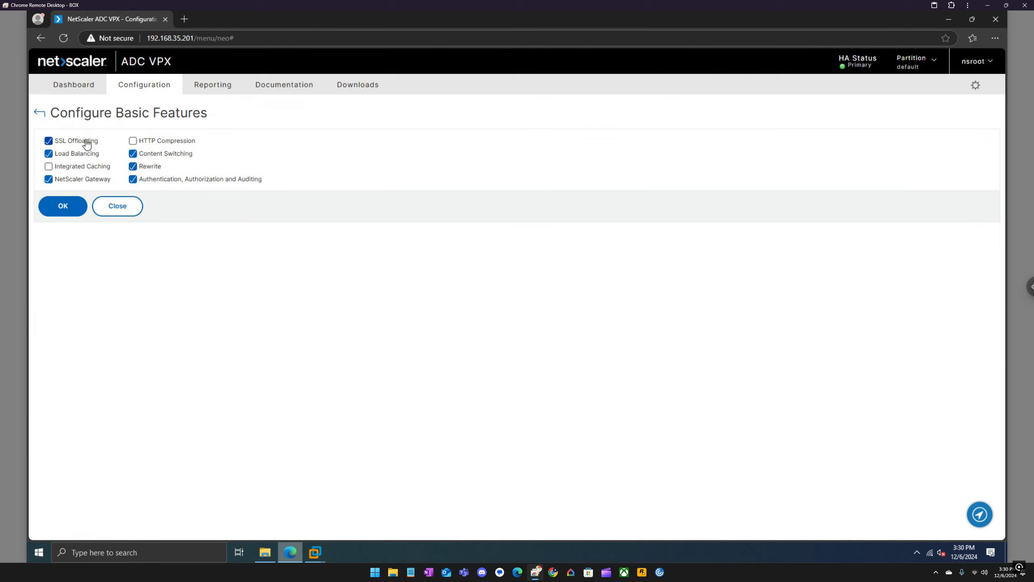
{"action": "left_click", "coordinate": [62, 208]}
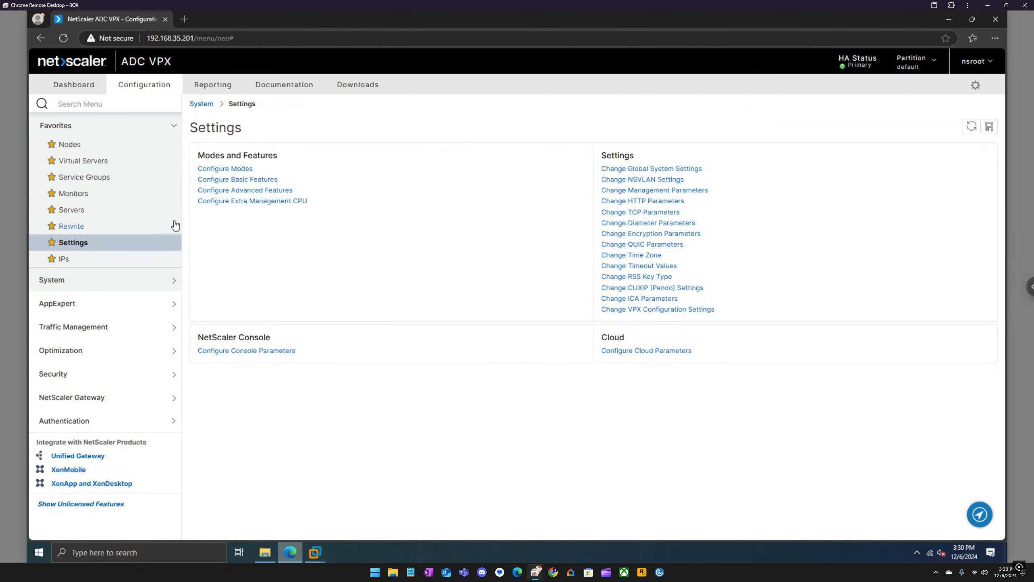
{"action": "left_click", "coordinate": [235, 190]}
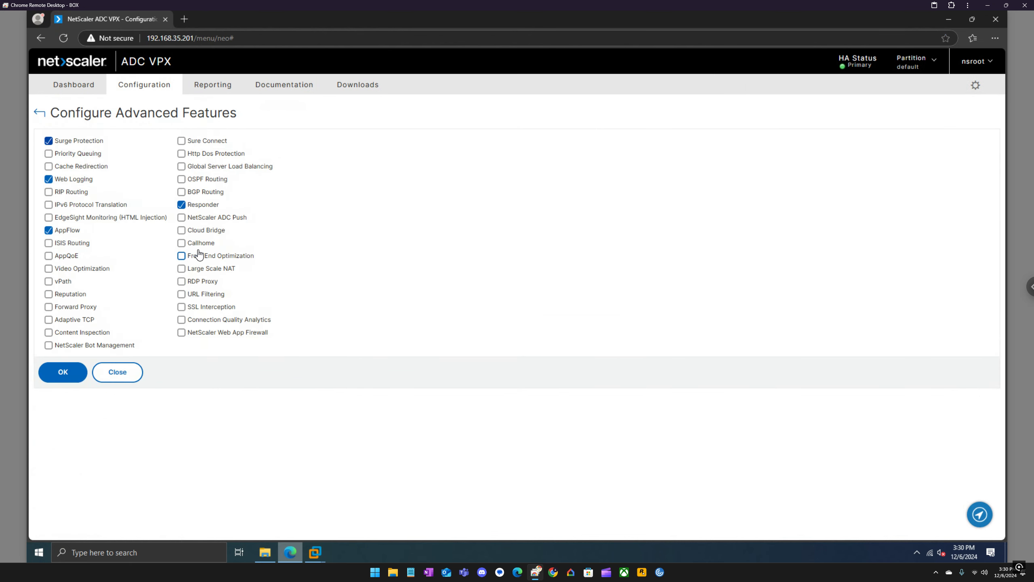
{"action": "left_click", "coordinate": [135, 373]}
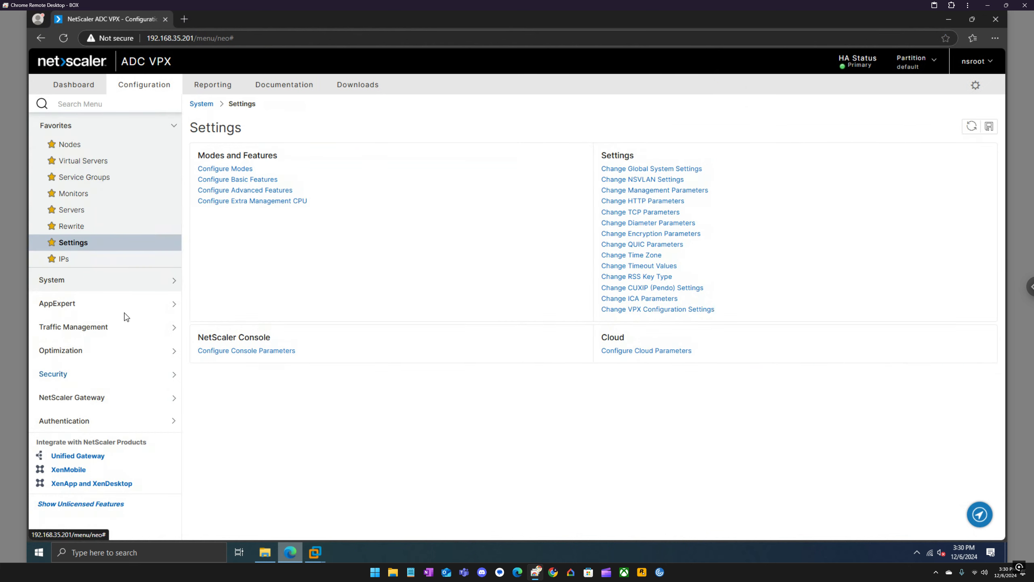
Open the rewrite action sf-a-rewrite-act for review, highlight its replacement expression, and close it without changes.
{"action": "left_click", "coordinate": [78, 231]}
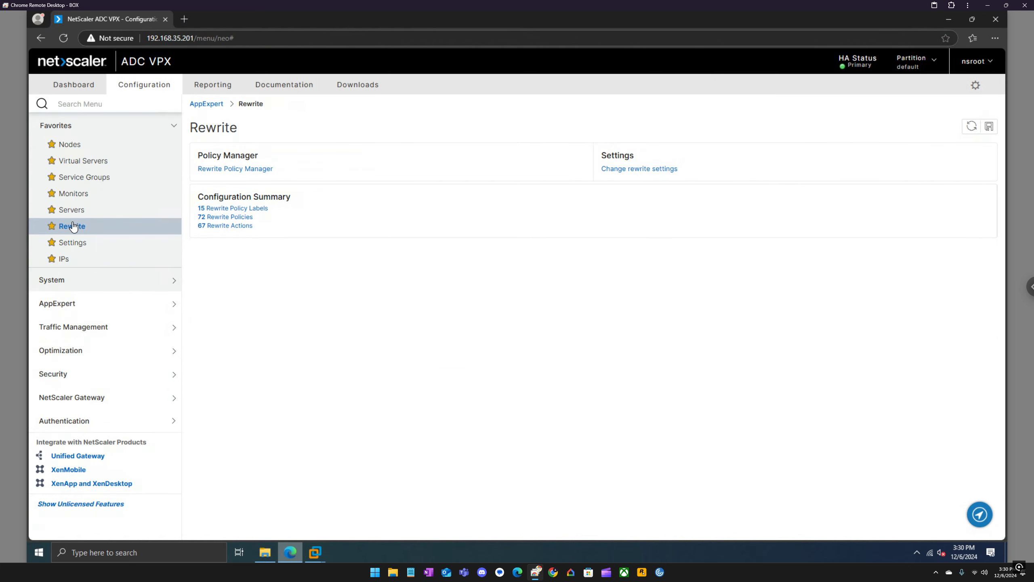
{"action": "left_click", "coordinate": [226, 229]}
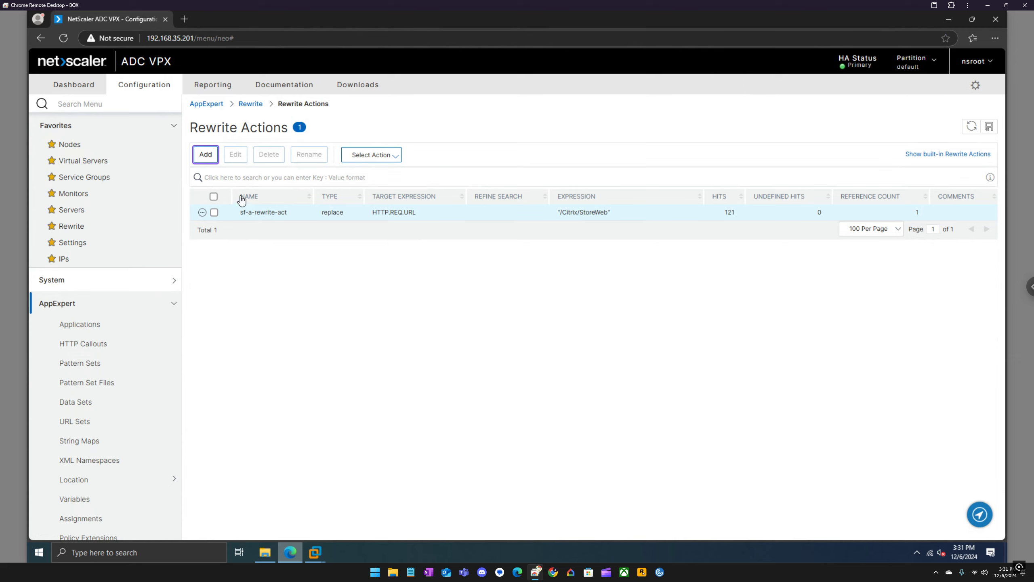
{"action": "left_click", "coordinate": [214, 212]}
{"action": "left_click", "coordinate": [235, 154]}
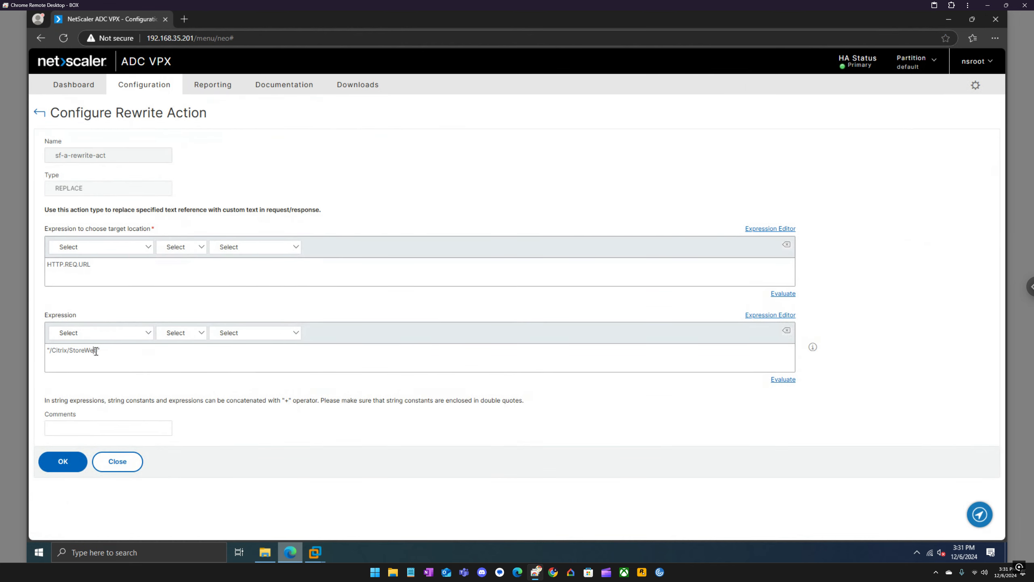
{"action": "left_click_drag", "start_coordinate": [98, 350], "coordinate": [50, 347]}
{"action": "left_click", "coordinate": [117, 461]}
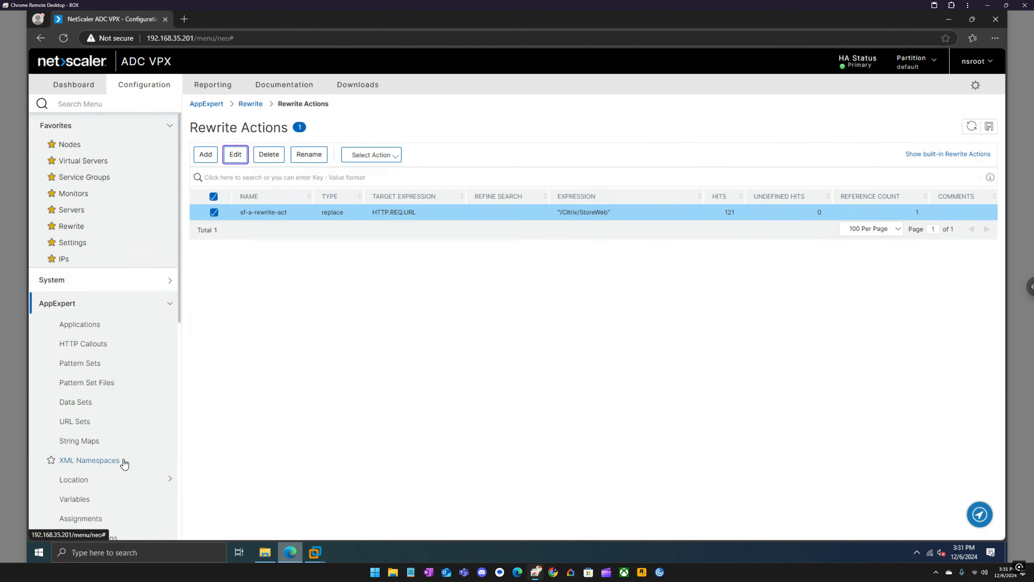
Open the rewrite policy sf-a-rewrite-pol and highlight its matching expression for review.
{"action": "left_click", "coordinate": [84, 232]}
{"action": "left_click", "coordinate": [225, 221]}
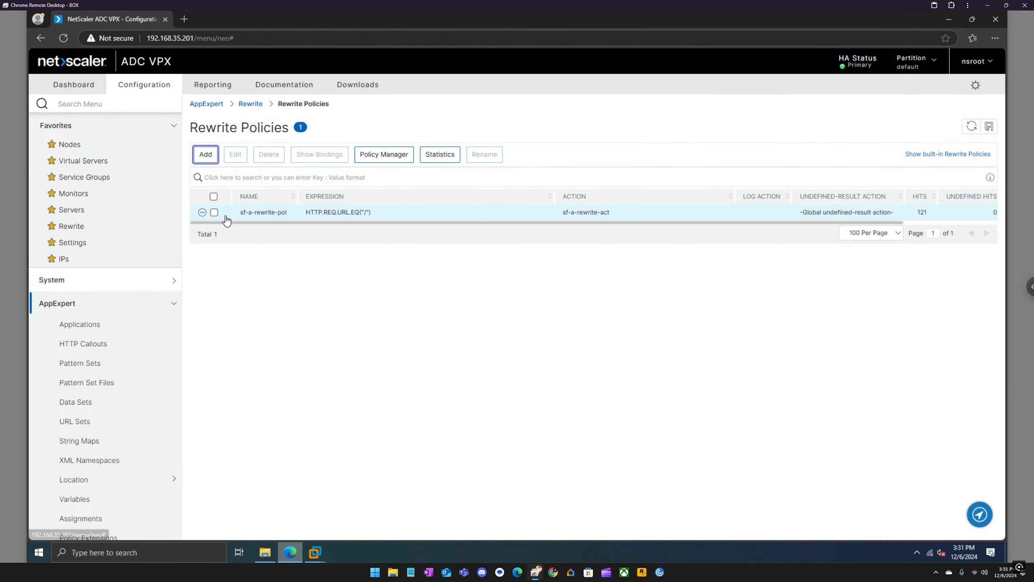
{"action": "left_click", "coordinate": [215, 211]}
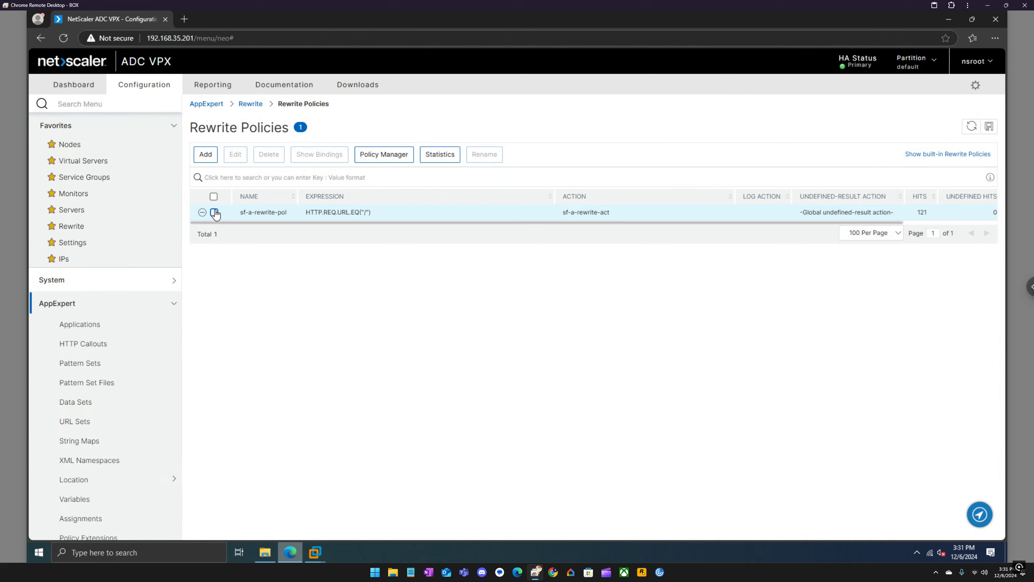
{"action": "left_click", "coordinate": [214, 212]}
{"action": "left_click", "coordinate": [236, 155]}
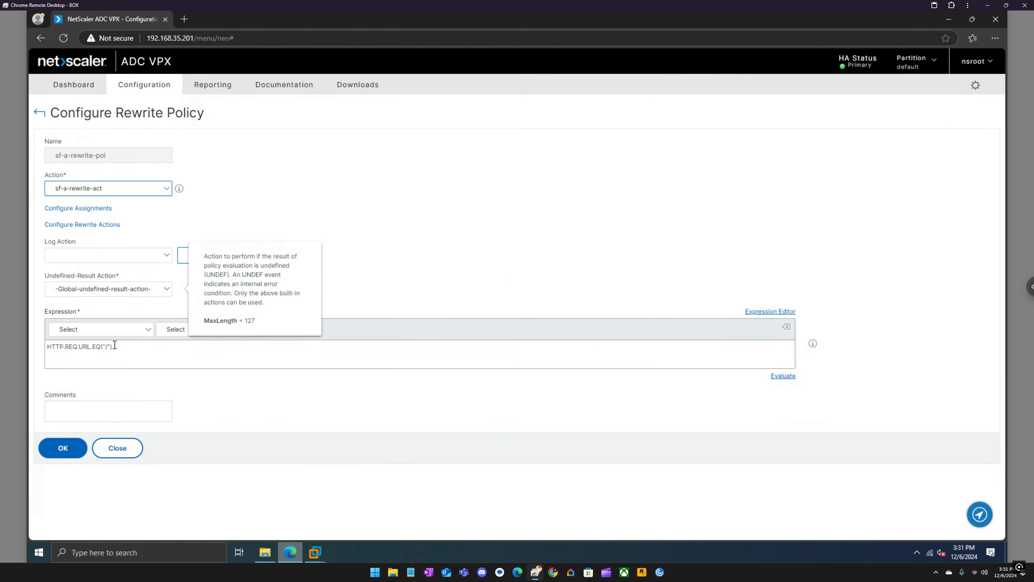
{"action": "left_click", "coordinate": [395, 196]}
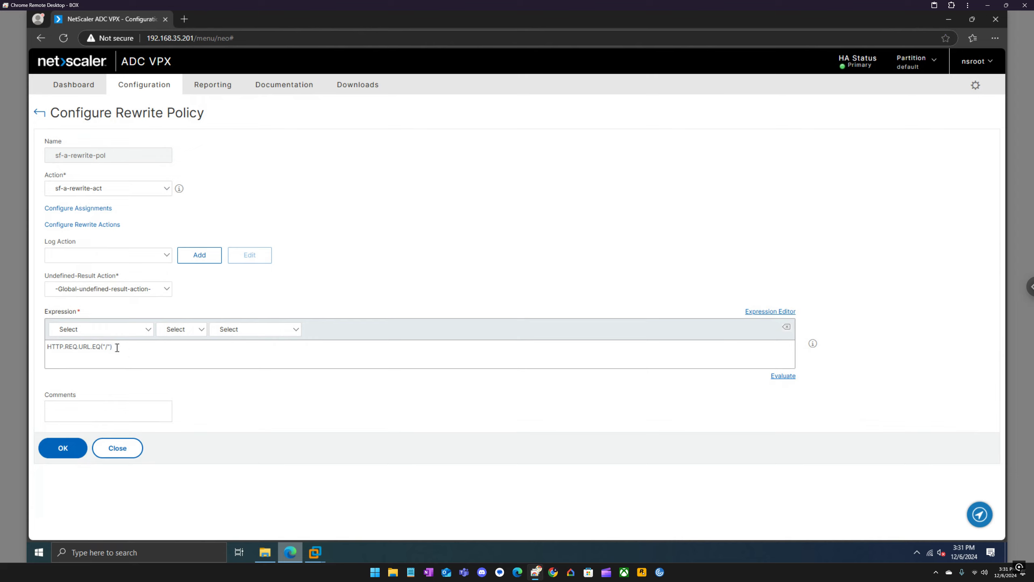
{"action": "left_click_drag", "start_coordinate": [117, 348], "coordinate": [49, 346]}
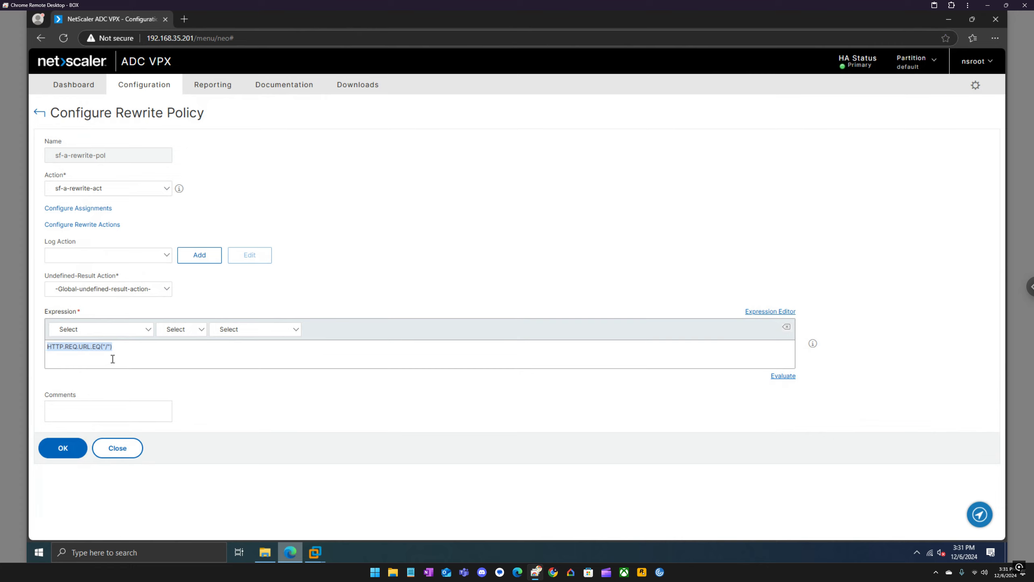
Build the expression HTTP.REQ.URL.EQ(String) for the rewrite policy in the Expression Editor, leaving the string argument empty.
{"action": "left_click", "coordinate": [775, 316]}
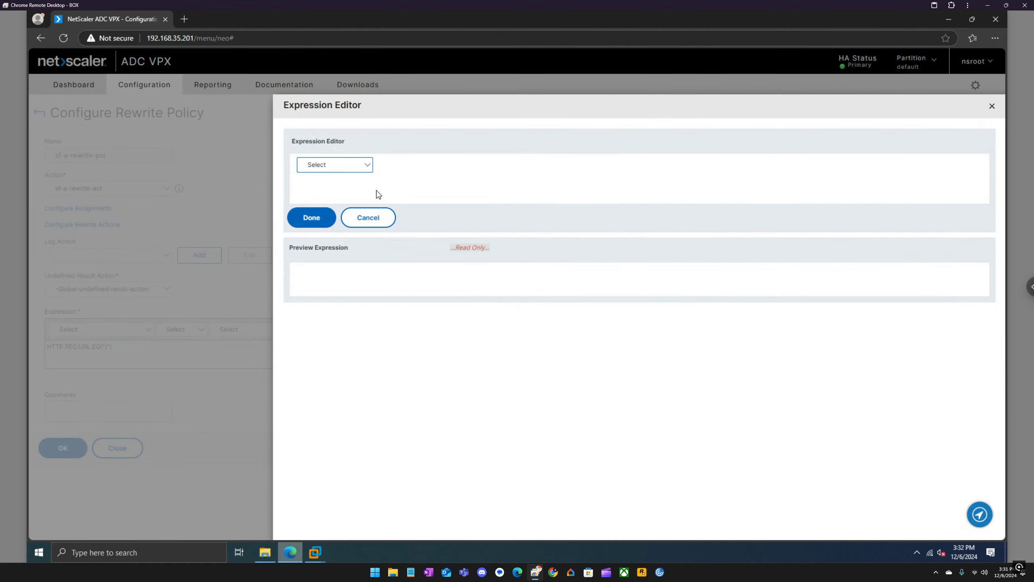
{"action": "left_click", "coordinate": [367, 165]}
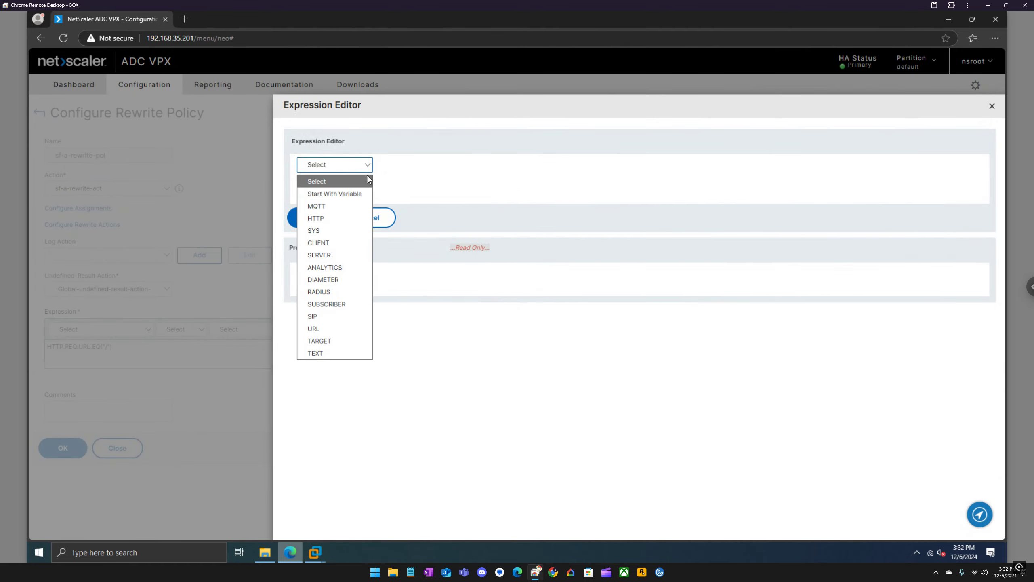
{"action": "left_click", "coordinate": [342, 217]}
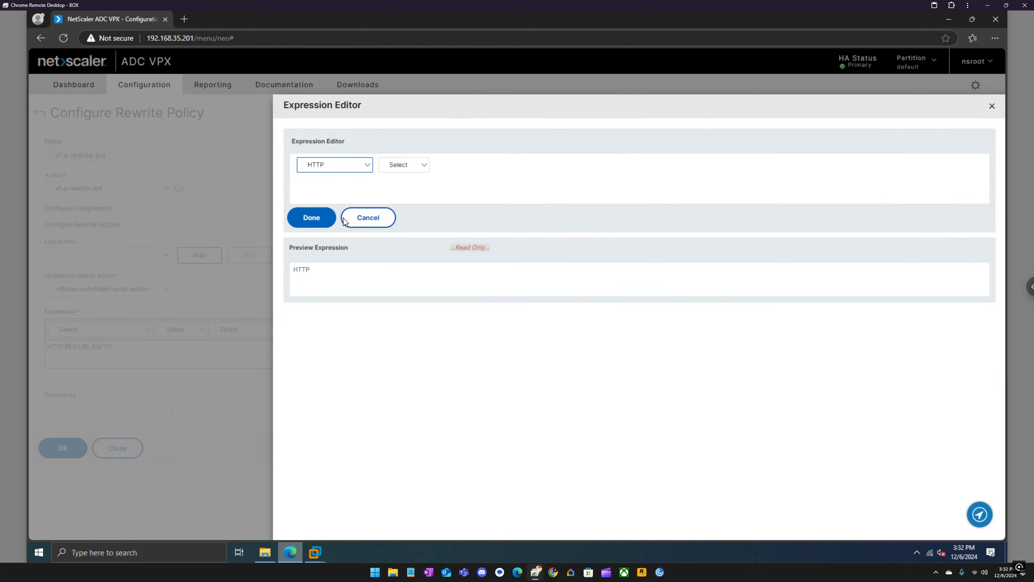
{"action": "left_click", "coordinate": [418, 167]}
{"action": "left_click", "coordinate": [420, 193]}
{"action": "left_click", "coordinate": [493, 167]}
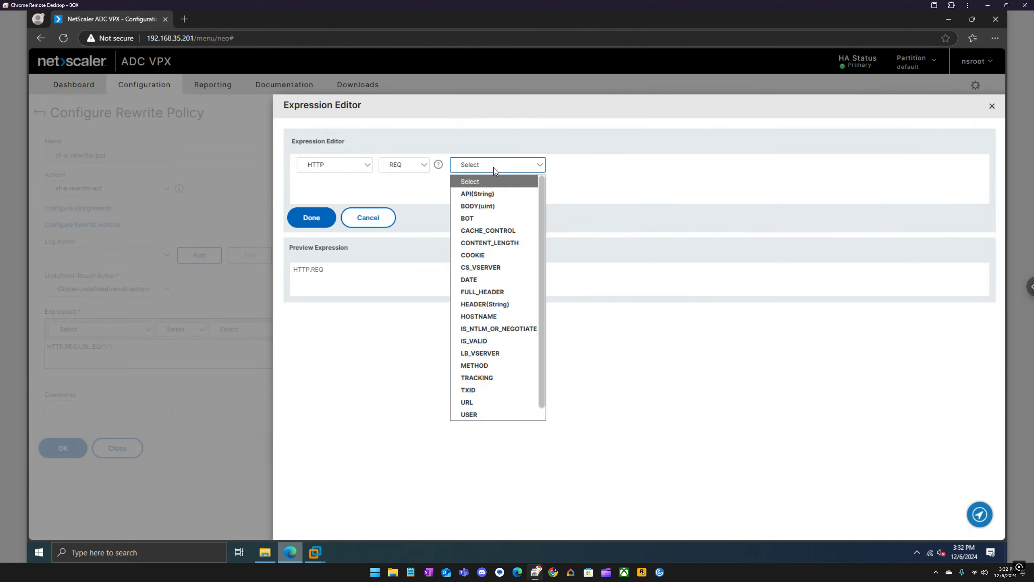
{"action": "left_click", "coordinate": [482, 400]}
{"action": "left_click", "coordinate": [596, 165]}
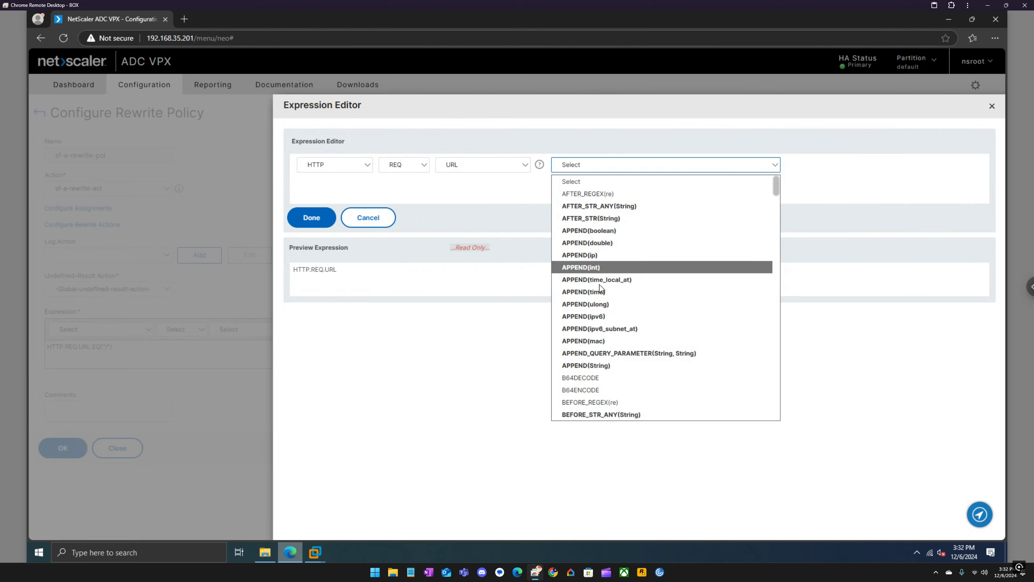
{"action": "scroll", "coordinate": [600, 288], "scroll_direction": "down", "scroll_amount": 15}
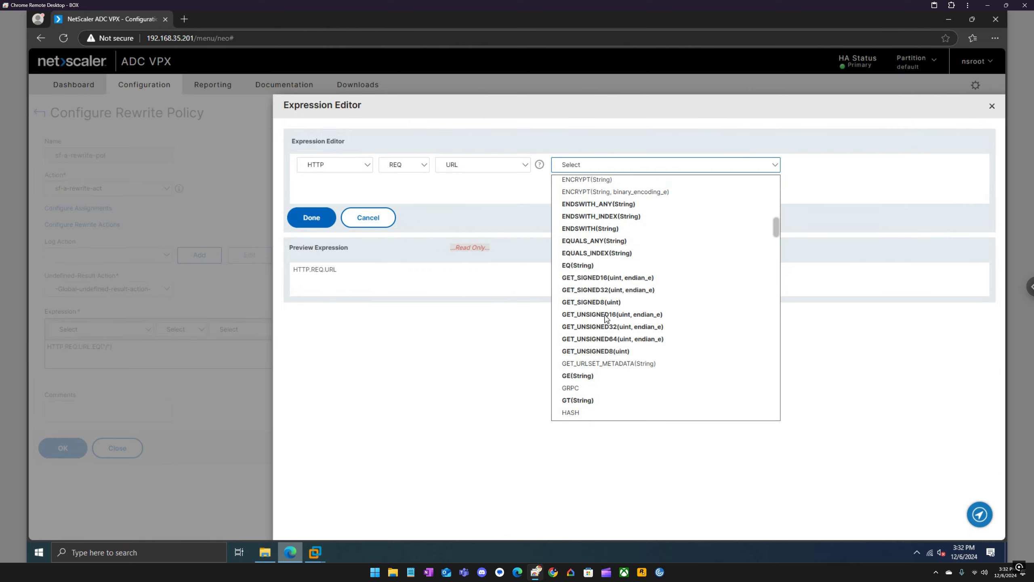
{"action": "scroll", "coordinate": [606, 318], "scroll_direction": "down", "scroll_amount": 3}
{"action": "scroll", "coordinate": [606, 318], "scroll_direction": "up", "scroll_amount": 3}
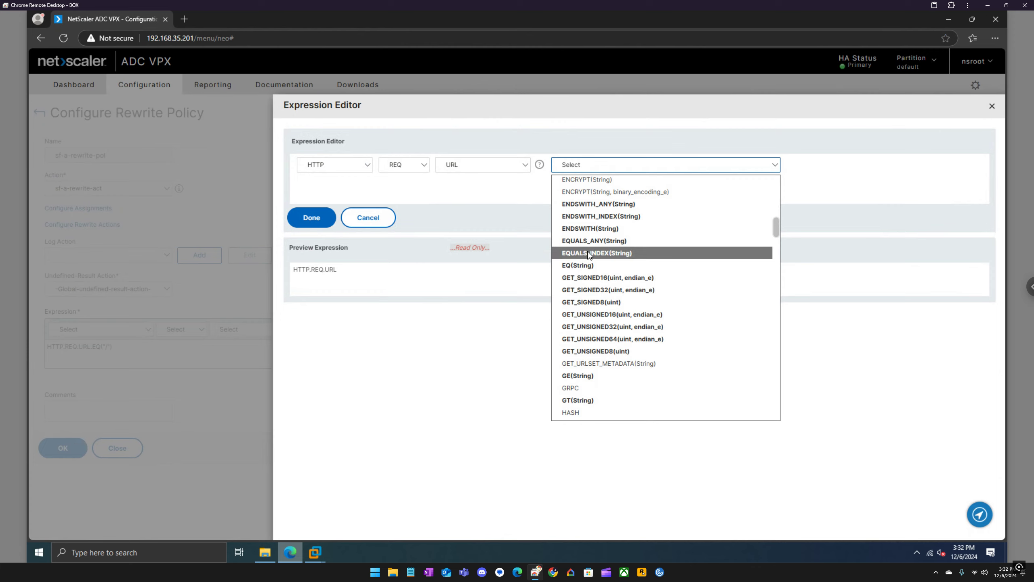
{"action": "left_click", "coordinate": [589, 267]}
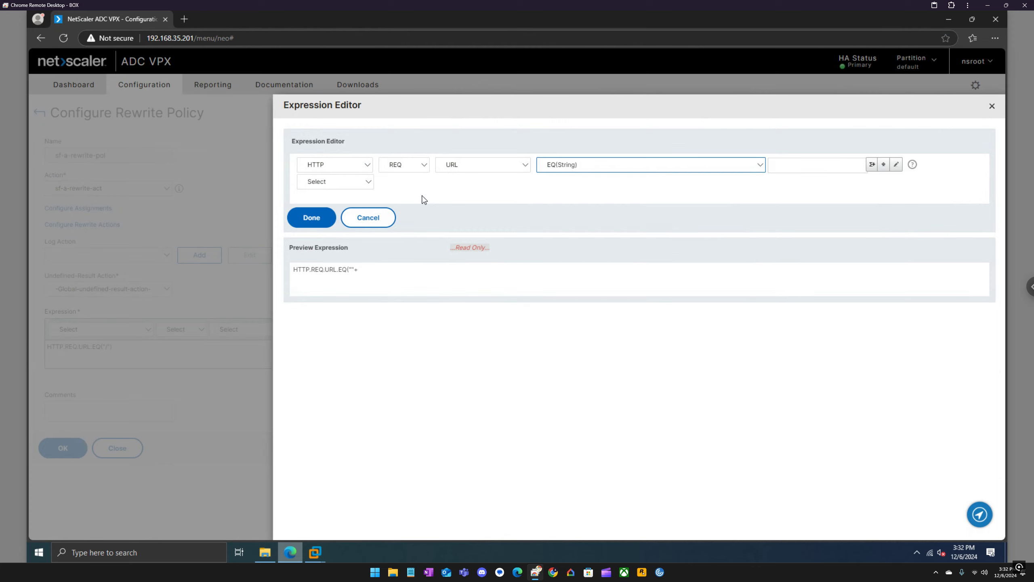
Try the AND(boolean), IF(EXPR, EXPR) and NOT operators after the EQ(String) term, settling on AND(boolean).
{"action": "left_click", "coordinate": [347, 182]}
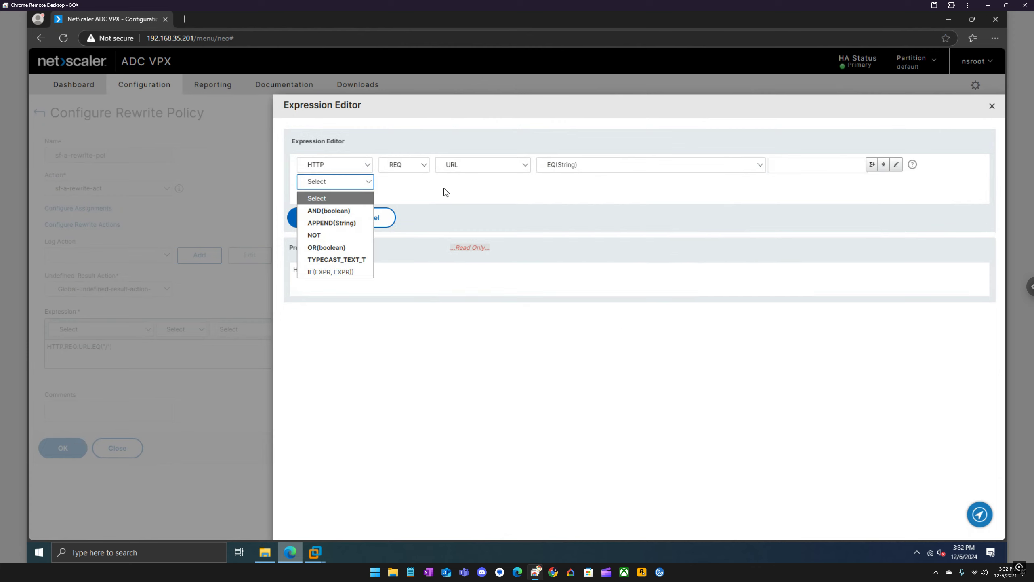
{"action": "left_click", "coordinate": [465, 195]}
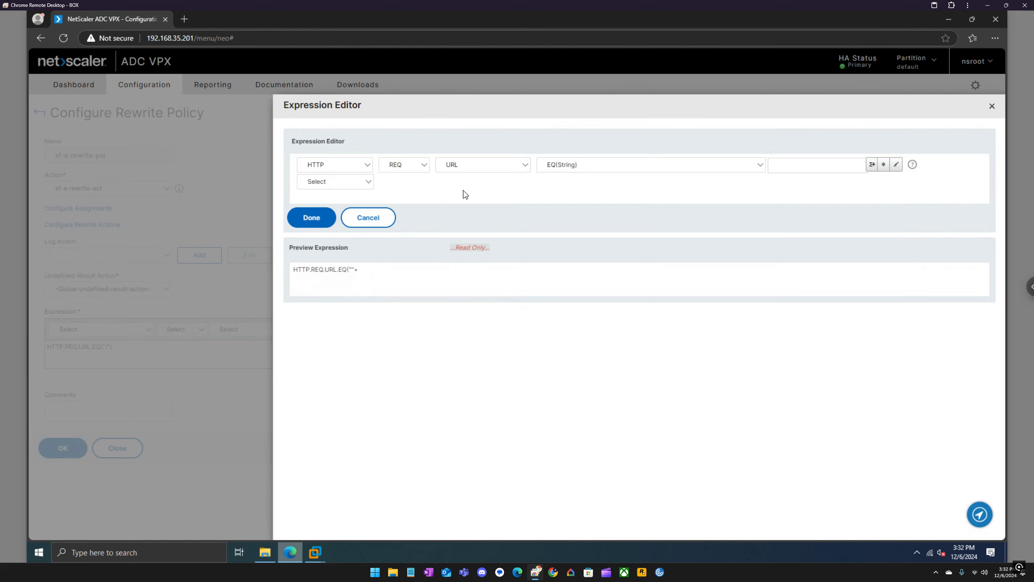
{"action": "left_click", "coordinate": [369, 183]}
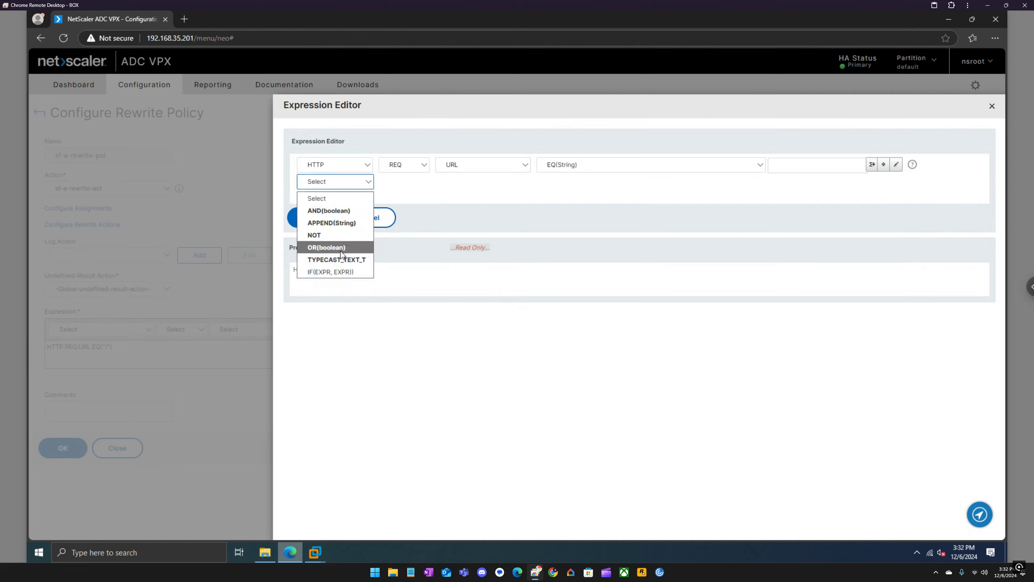
{"action": "left_click", "coordinate": [327, 210]}
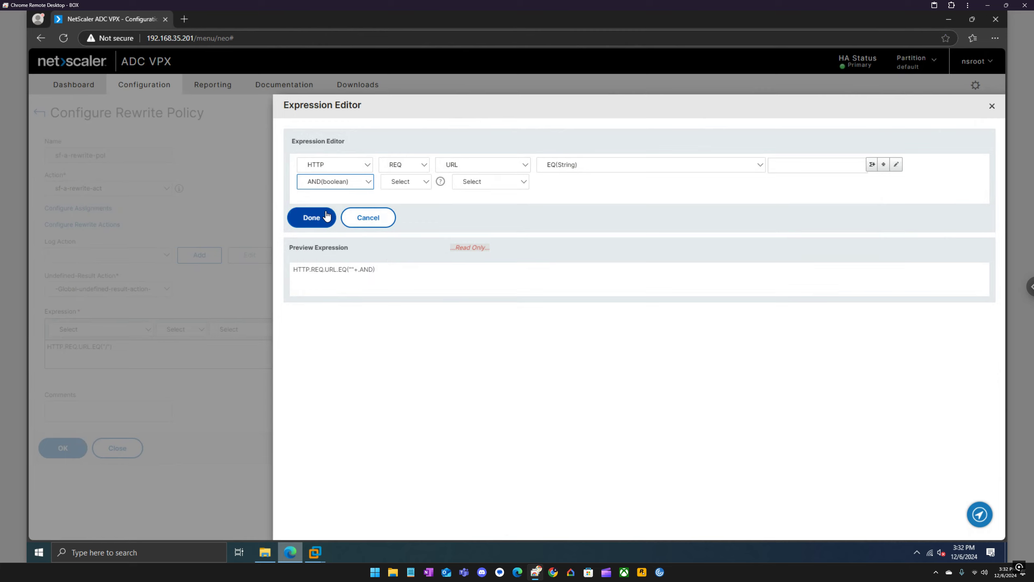
{"action": "left_click", "coordinate": [349, 186]}
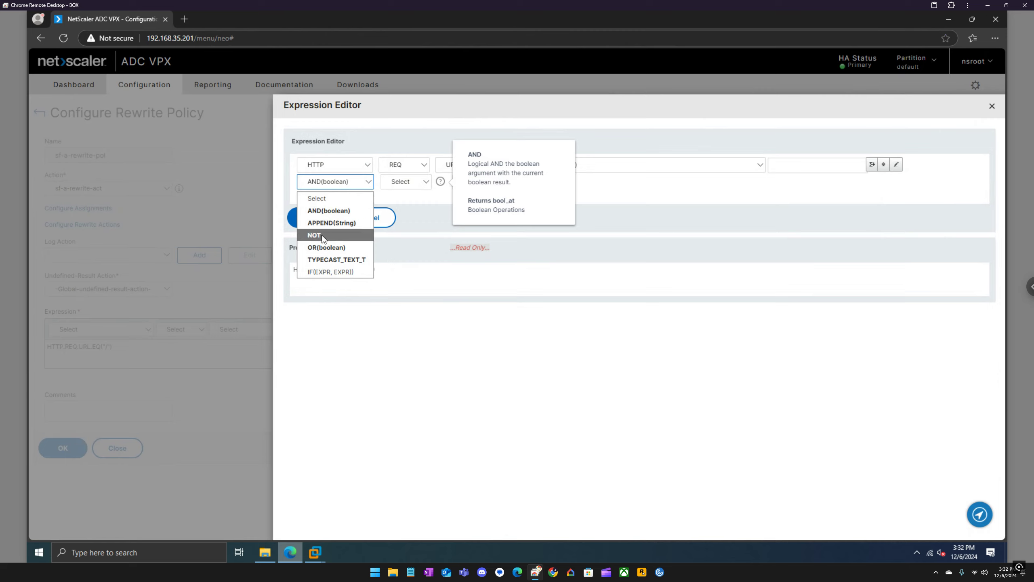
{"action": "left_click", "coordinate": [324, 274]}
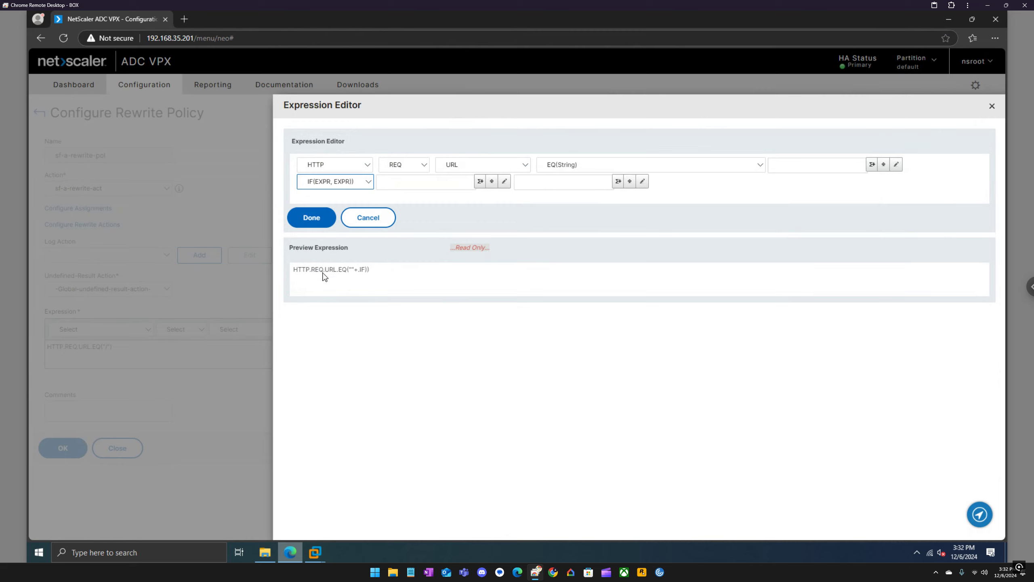
{"action": "left_click", "coordinate": [346, 183]}
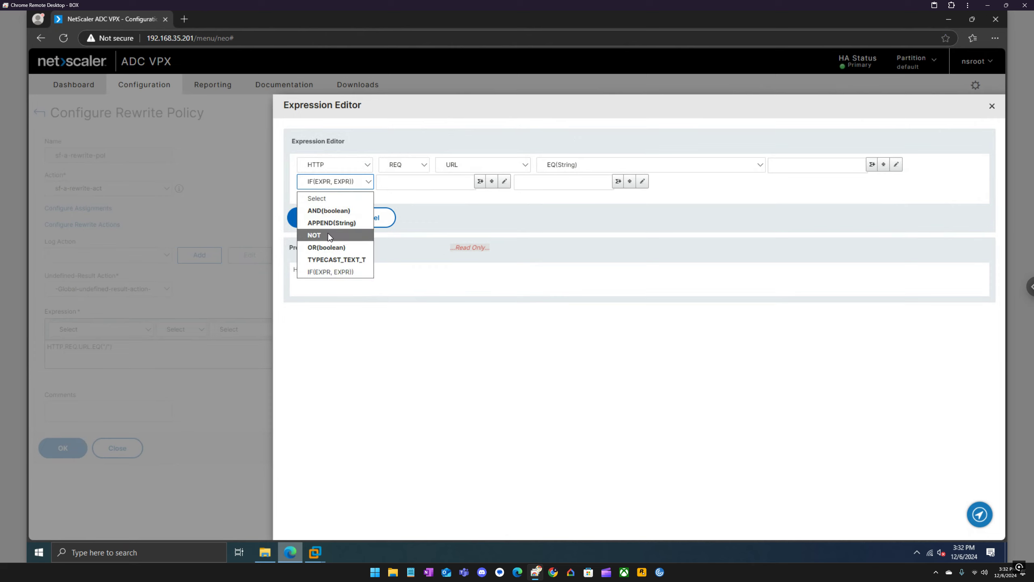
{"action": "left_click", "coordinate": [328, 234]}
{"action": "left_click", "coordinate": [331, 185]}
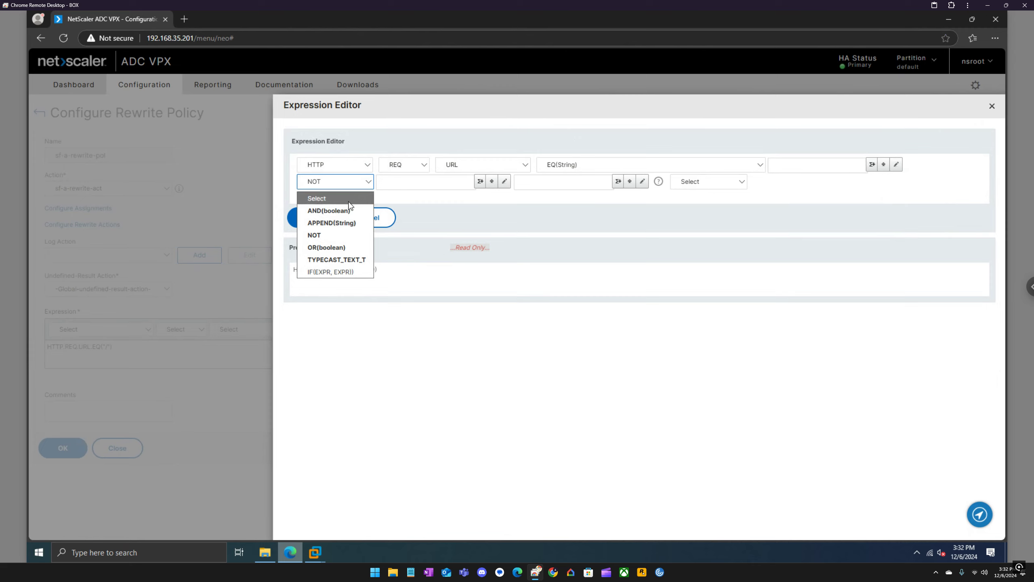
{"action": "left_click", "coordinate": [337, 209]}
{"action": "mouse_move", "coordinate": [441, 184]}
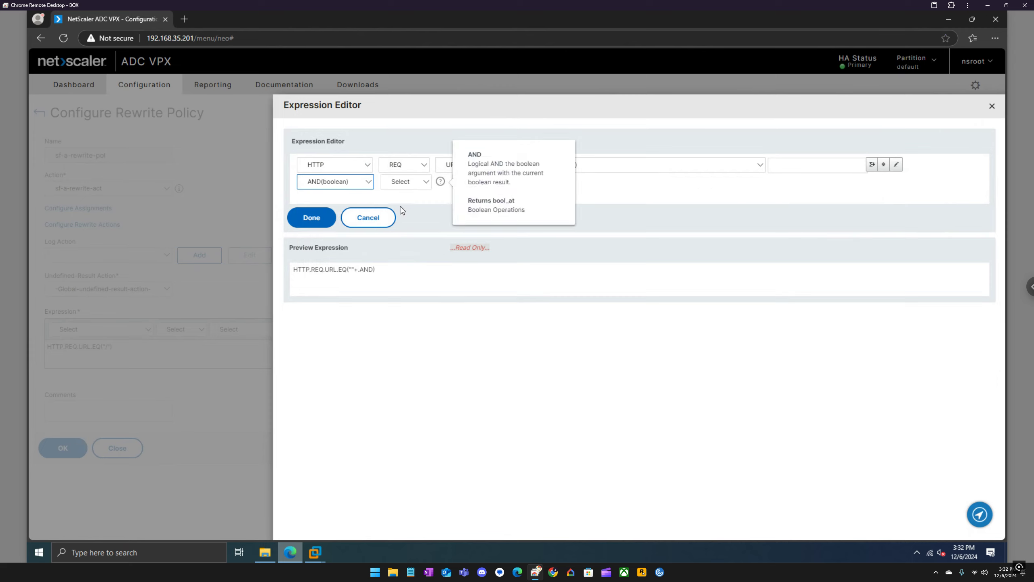
Highlight the AND operator in the read-only expression preview to examine its place in the syntax.
{"action": "left_click", "coordinate": [382, 269]}
{"action": "double_click", "coordinate": [368, 271]}
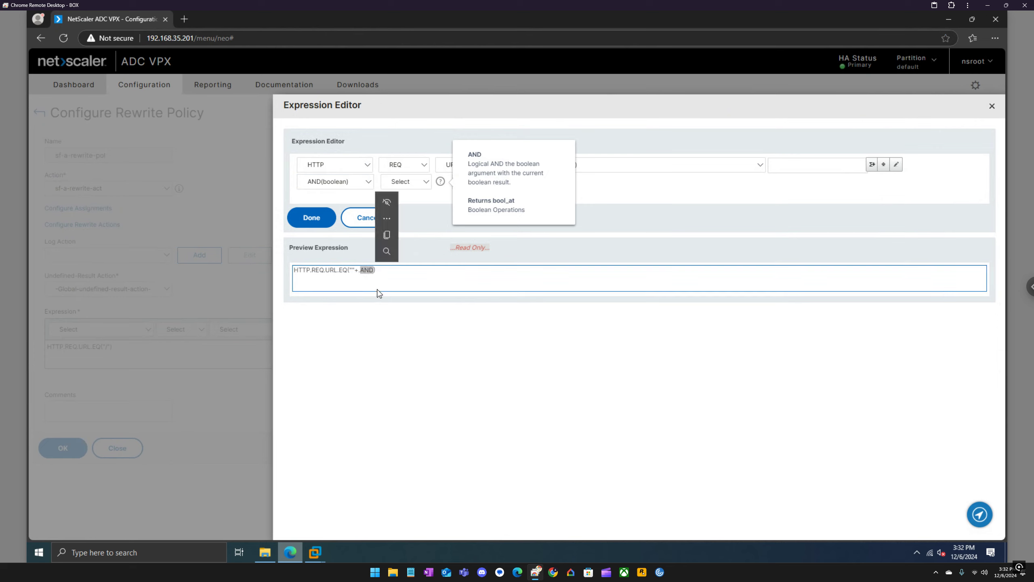
{"action": "left_click", "coordinate": [364, 261]}
{"action": "left_click", "coordinate": [365, 269]}
{"action": "double_click", "coordinate": [367, 269]}
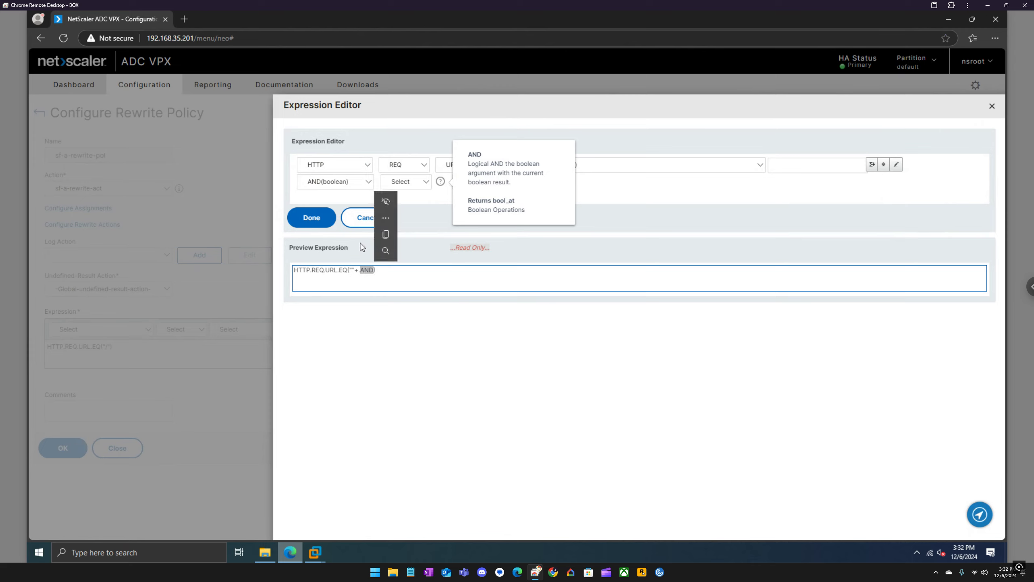
Remove the AND(boolean) operator after EQ(String), set the string argument to "/" and apply the expression to the rewrite policy.
{"action": "left_click", "coordinate": [341, 186]}
{"action": "left_click", "coordinate": [338, 211]}
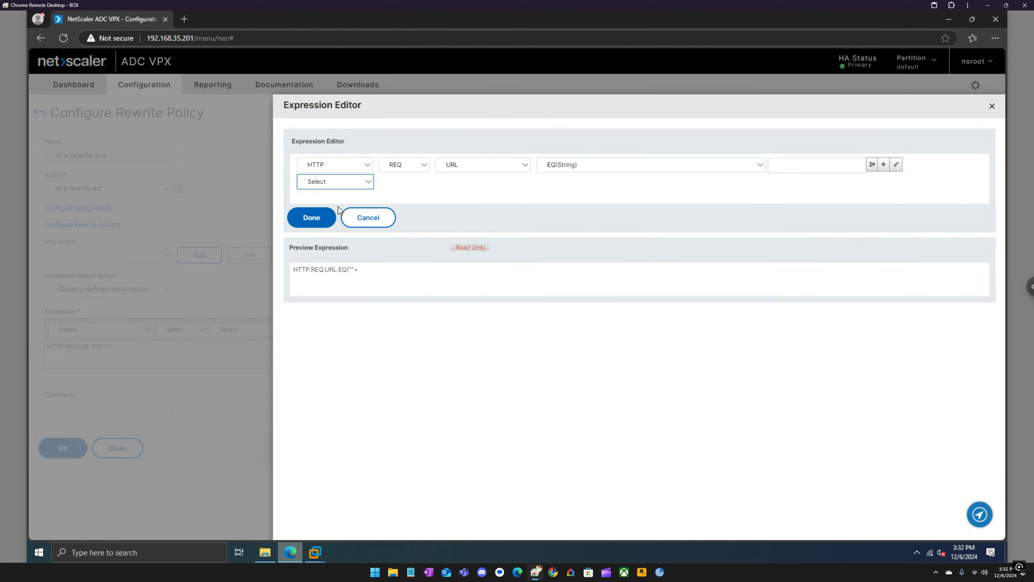
{"action": "left_click", "coordinate": [360, 273]}
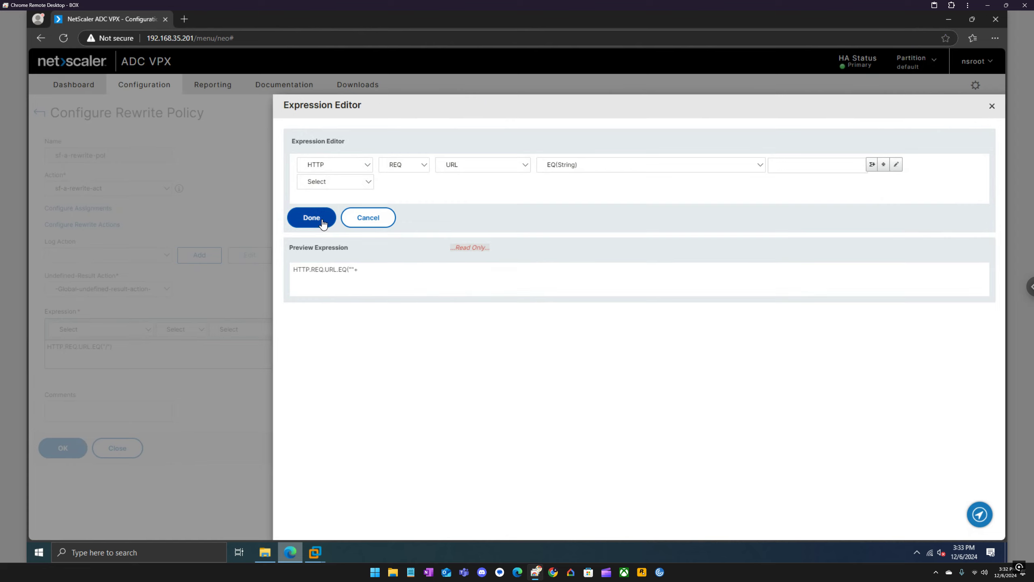
{"action": "left_click", "coordinate": [803, 166]}
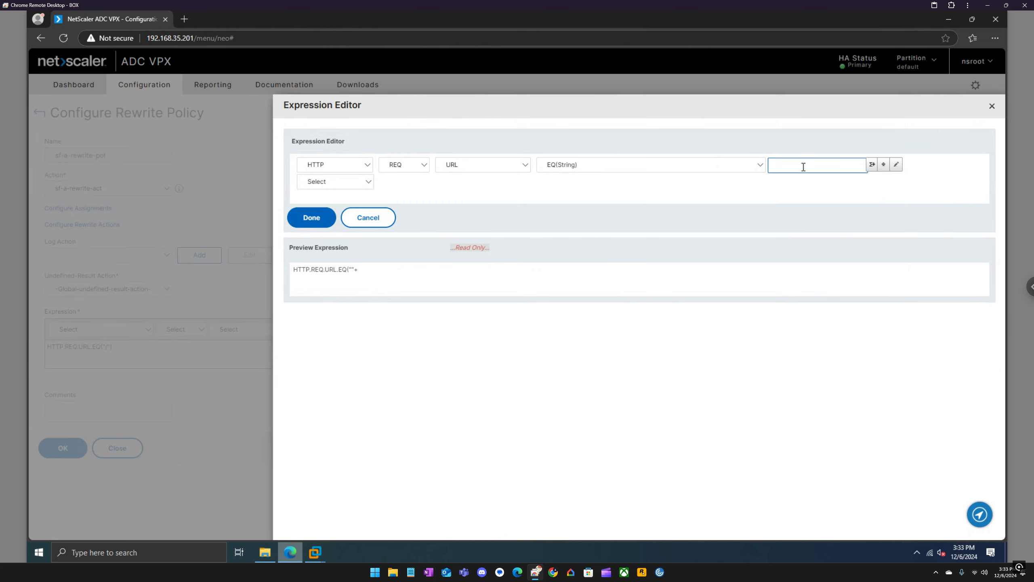
{"action": "left_click", "coordinate": [319, 220]}
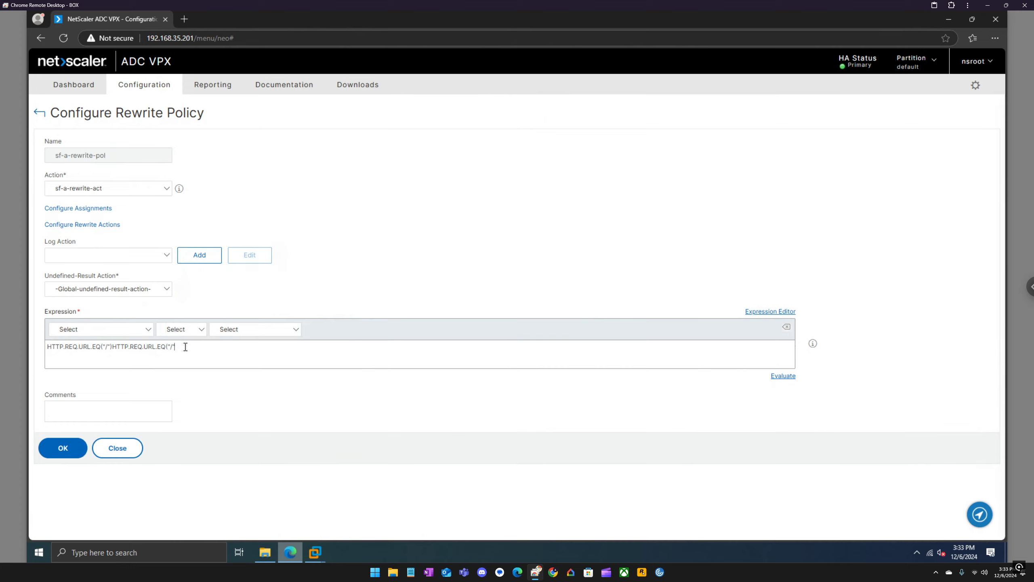
Delete the duplicated second HTTP.REQ.URL.EQ term, keep HTTP.REQ.URL.EQ("/") as the policy expression, and save the rewrite policy.
{"action": "left_click_drag", "start_coordinate": [175, 347], "coordinate": [110, 349]}
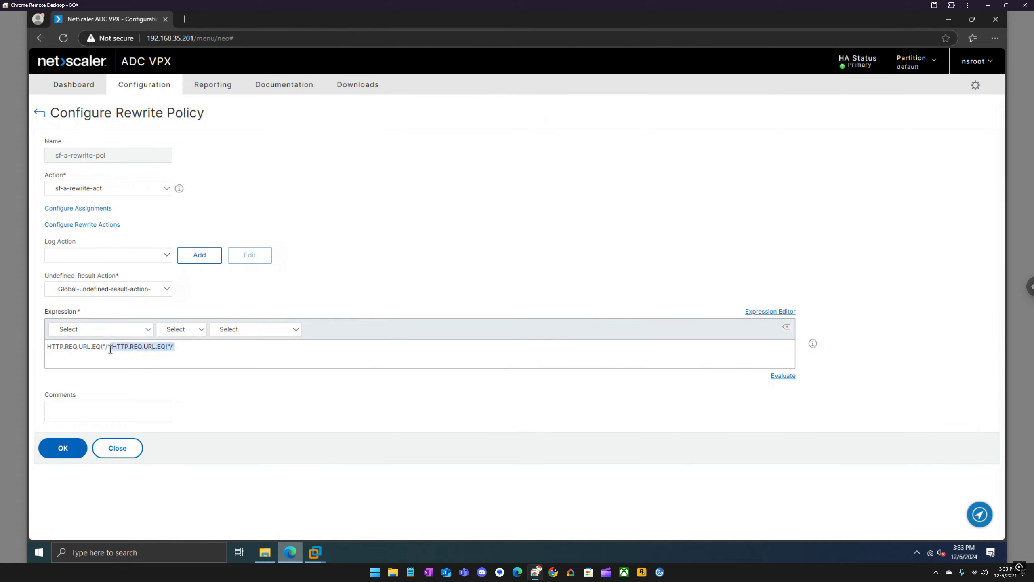
{"action": "key", "text": "BackSpace"}
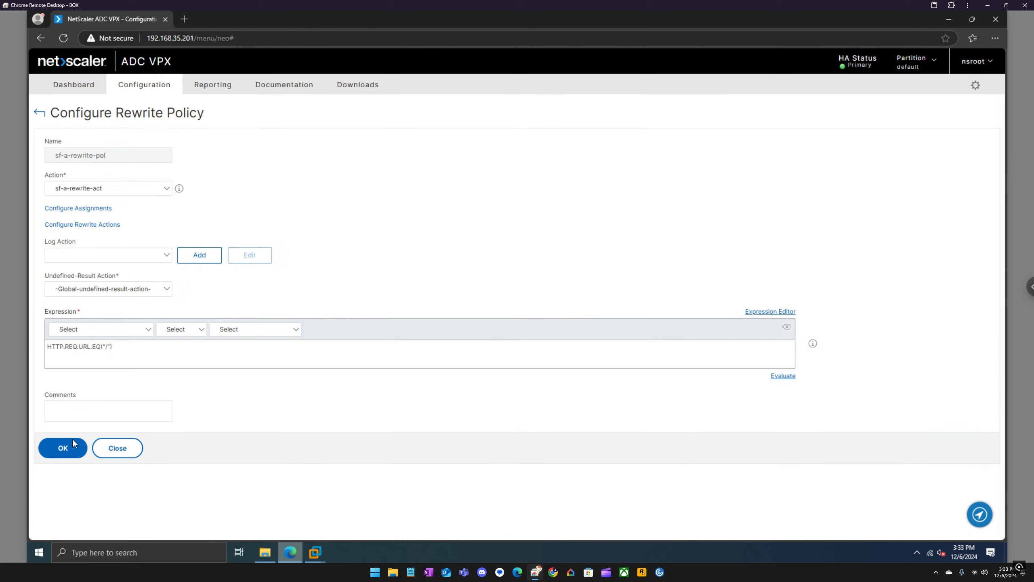
{"action": "left_click", "coordinate": [63, 447]}
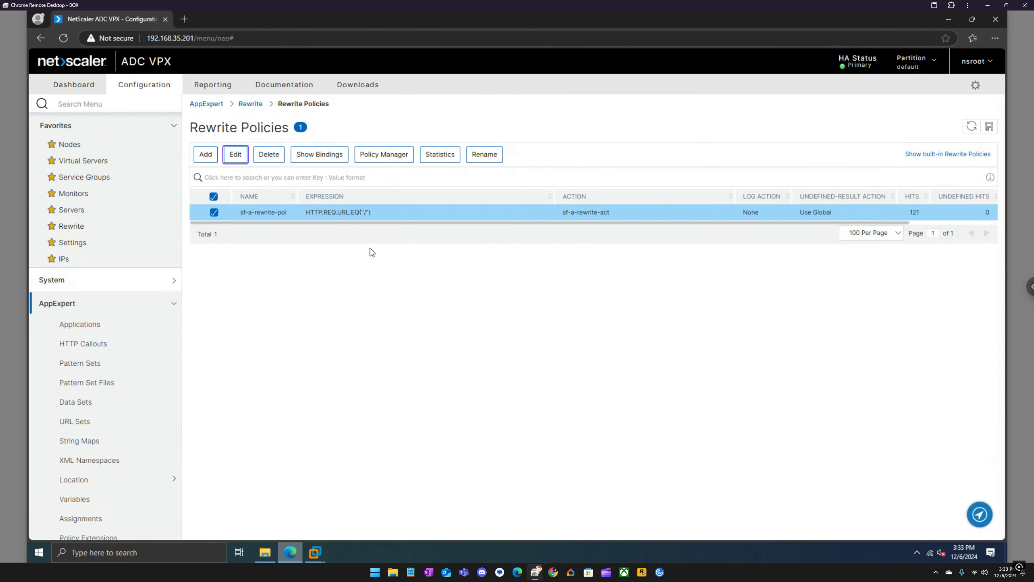
Review the expression, bindings and assigned action of the rewrite policy sf-a-rewrite-pol, closing each view without changes.
{"action": "double_click", "coordinate": [316, 214]}
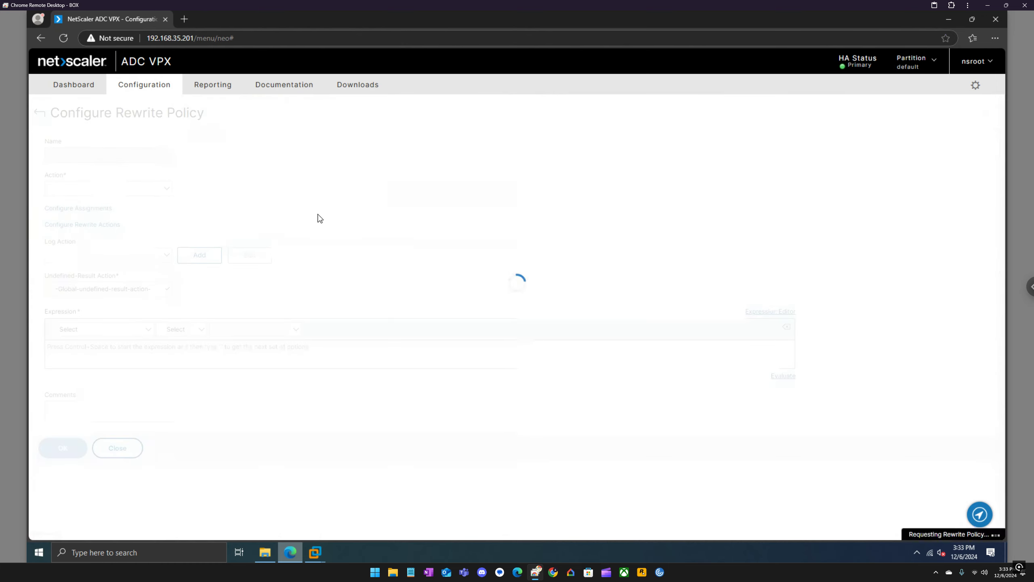
{"action": "left_click", "coordinate": [126, 345]}
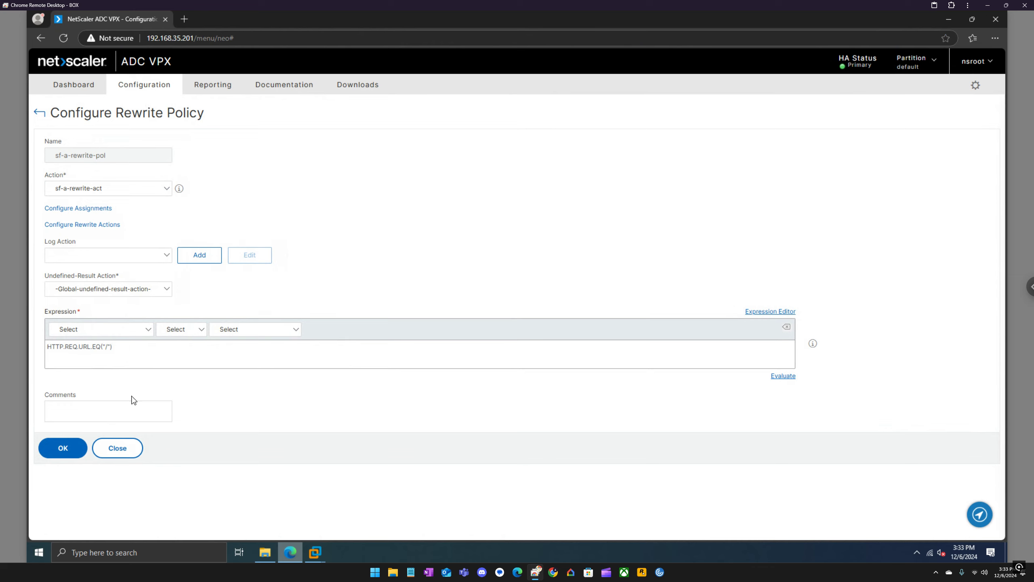
{"action": "left_click", "coordinate": [117, 448]}
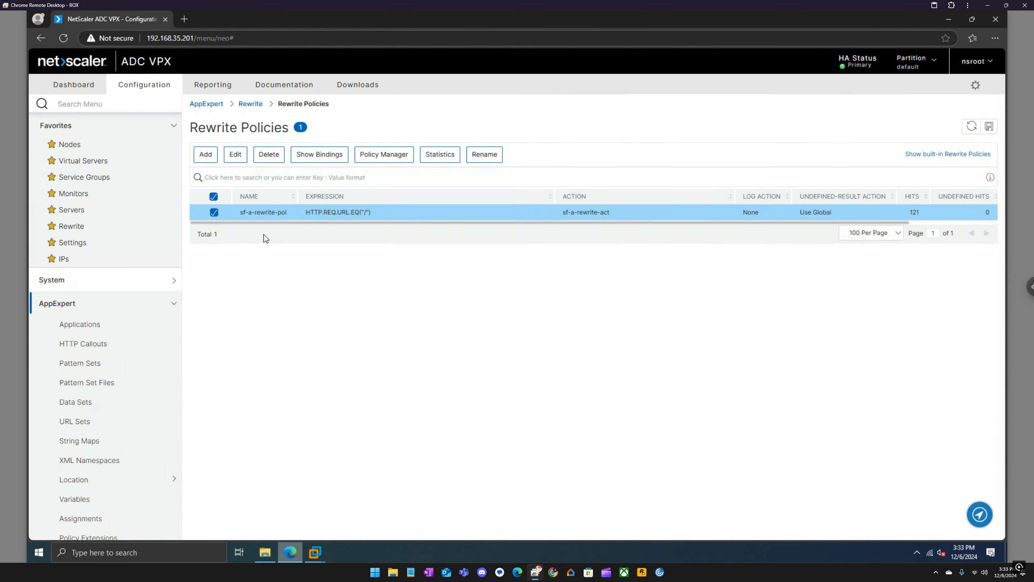
{"action": "left_click", "coordinate": [326, 157]}
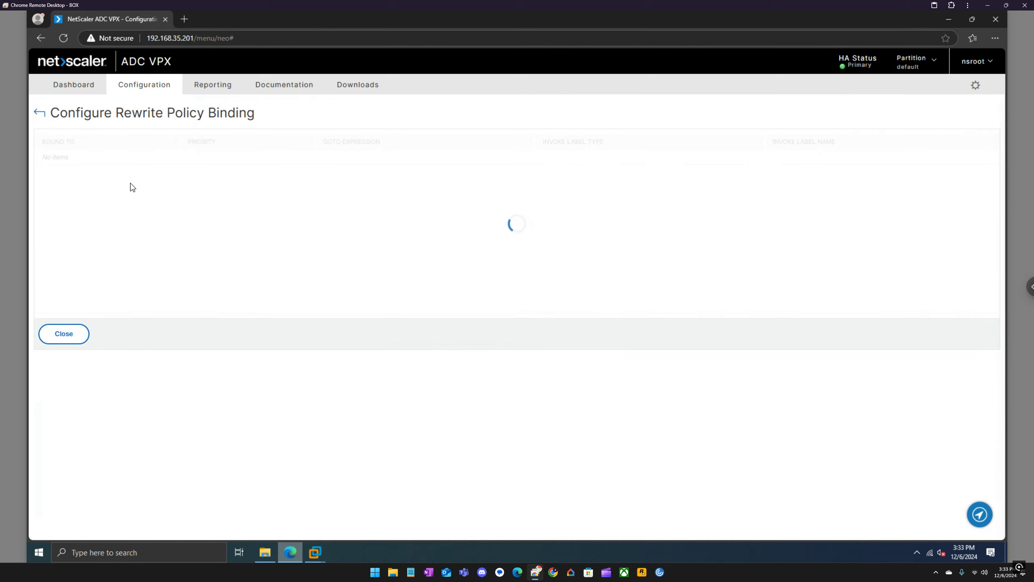
{"action": "left_click", "coordinate": [40, 113]}
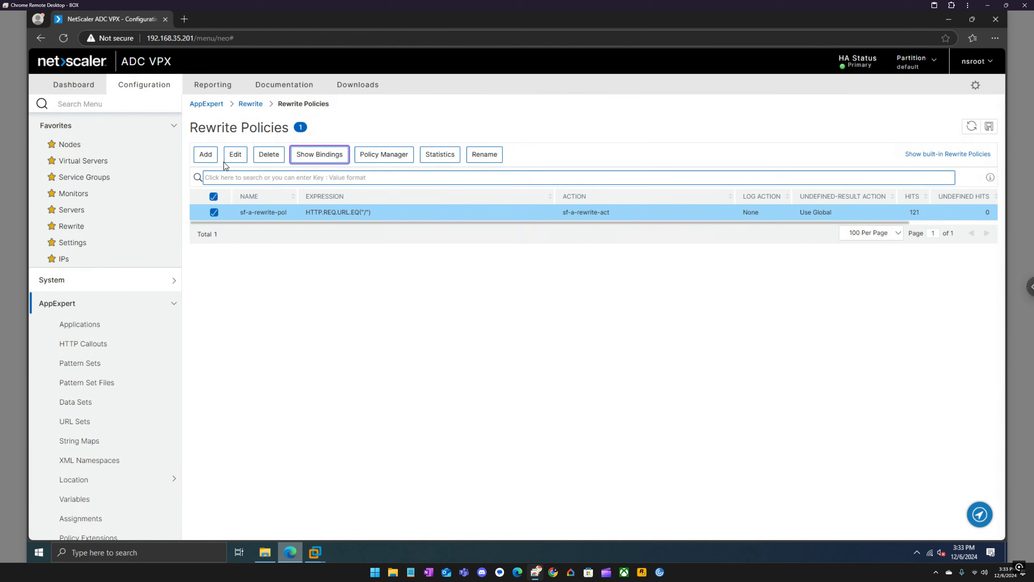
{"action": "left_click", "coordinate": [235, 158]}
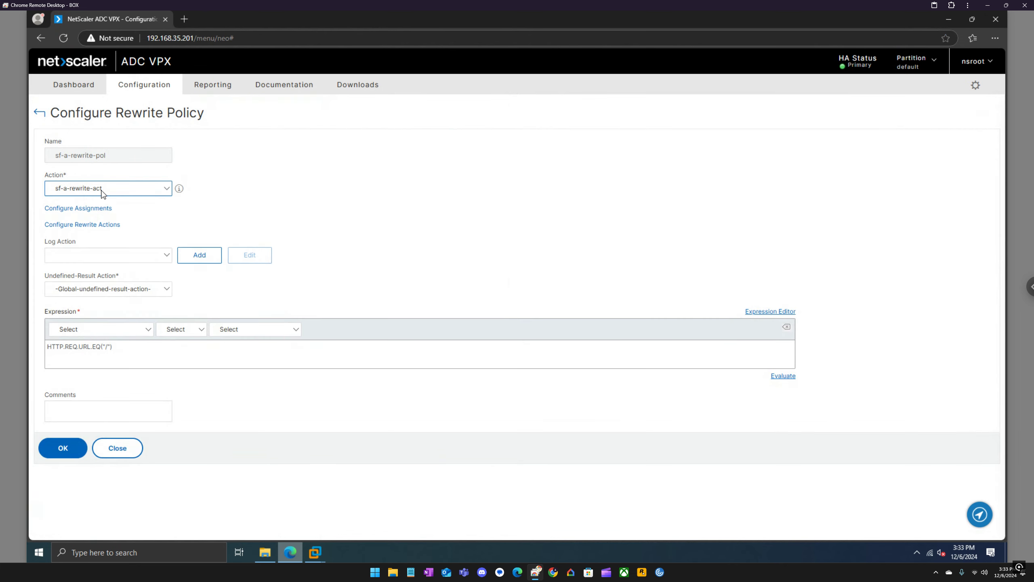
{"action": "left_click", "coordinate": [117, 449]}
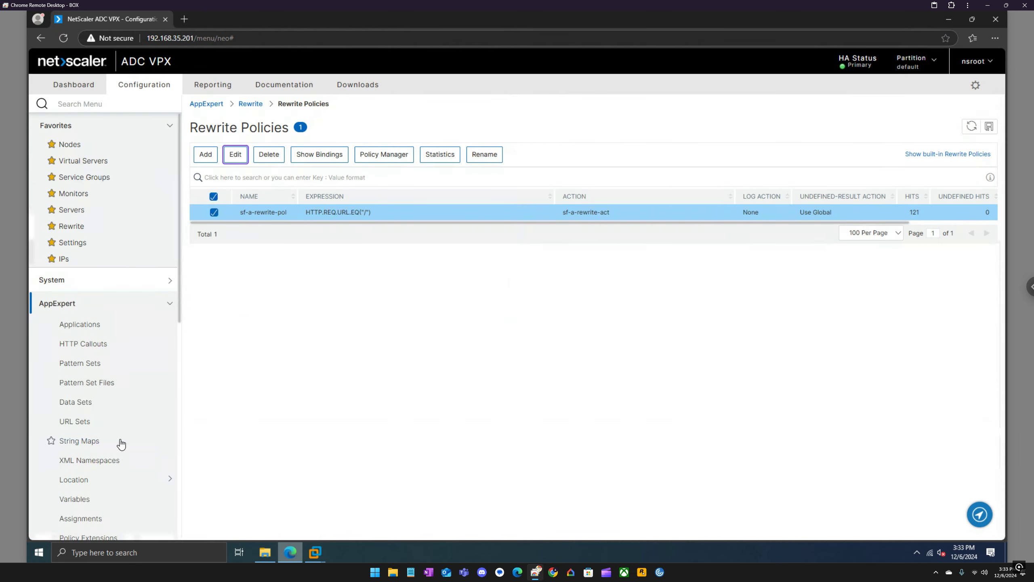
Open the load balancing virtual server lb-vip-sf-a-ssl for editing, add its Policies section and start a new policy binding.
{"action": "left_click", "coordinate": [78, 163]}
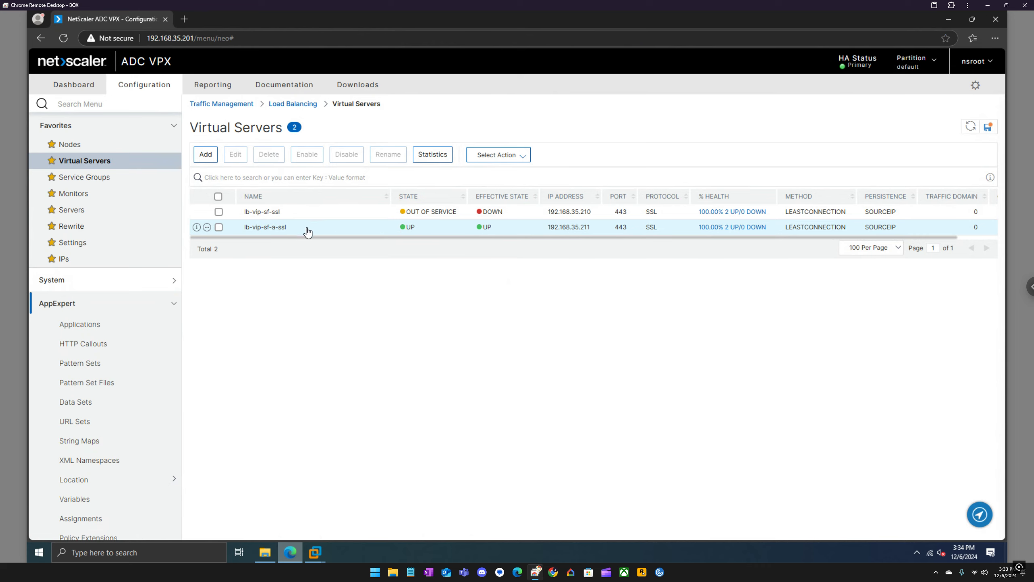
{"action": "left_click", "coordinate": [219, 227]}
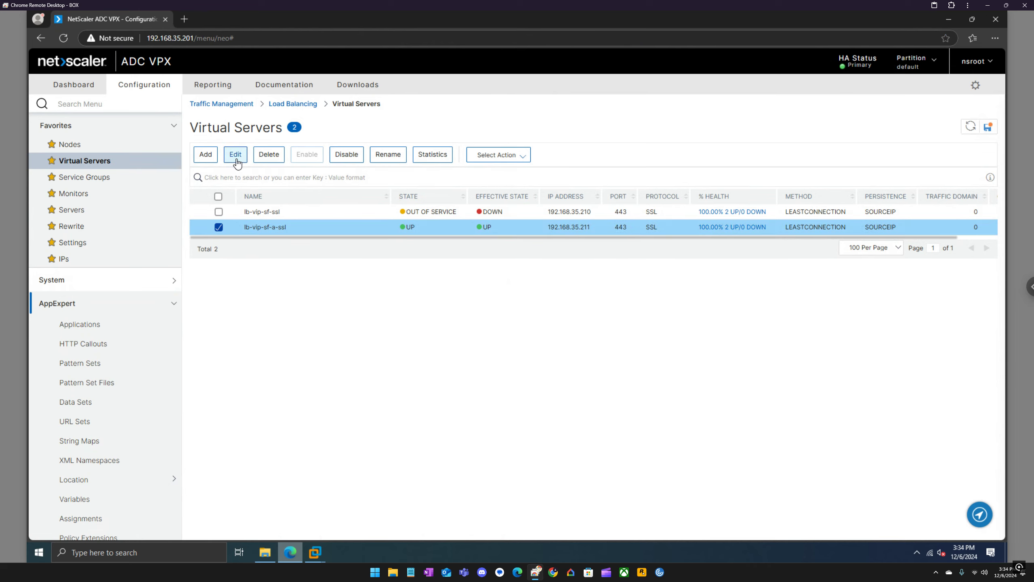
{"action": "left_click", "coordinate": [236, 154]}
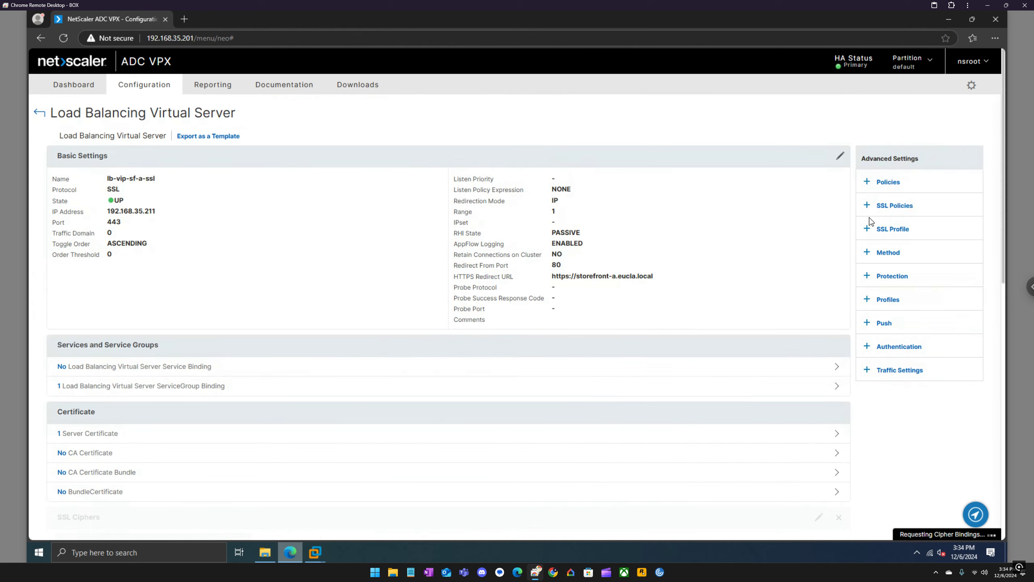
{"action": "left_click", "coordinate": [898, 184]}
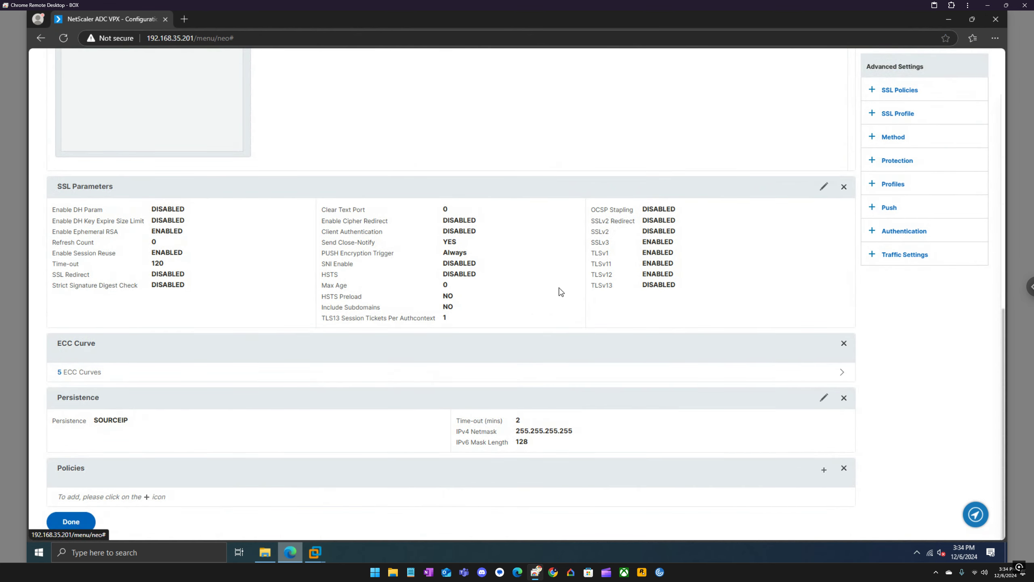
{"action": "left_click", "coordinate": [826, 471]}
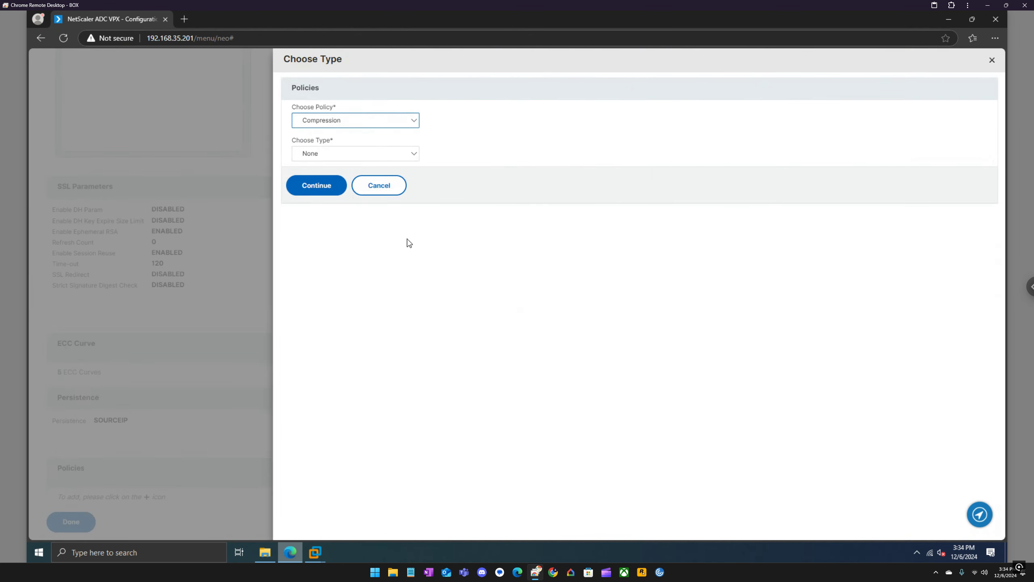
Choose Rewrite as the policy and Request as the type for the new binding, and continue to the binding details.
{"action": "left_click", "coordinate": [336, 122]}
{"action": "left_click", "coordinate": [336, 149]}
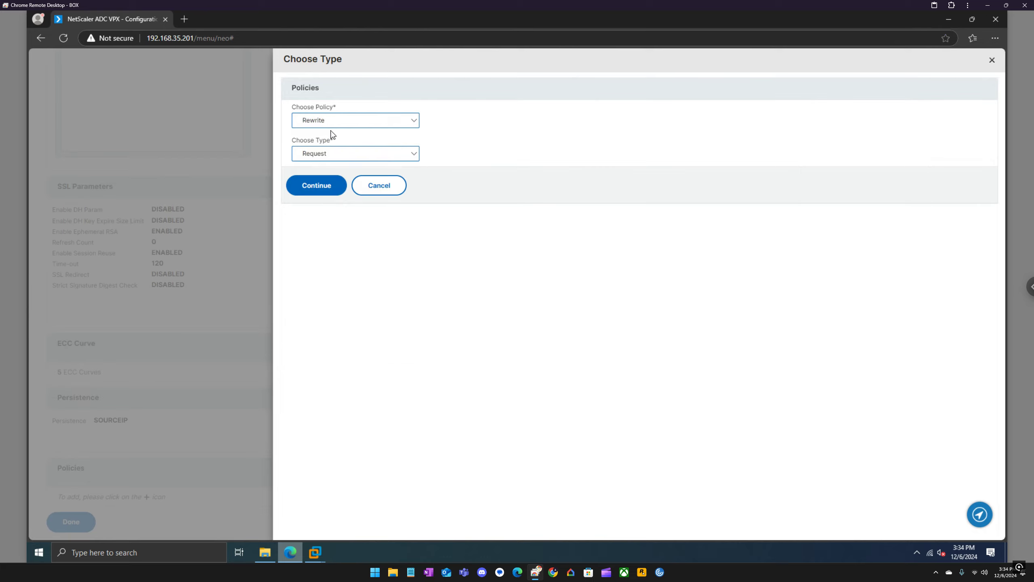
{"action": "left_click", "coordinate": [337, 121]}
{"action": "left_click", "coordinate": [334, 173]}
{"action": "left_click", "coordinate": [358, 122]}
{"action": "left_click", "coordinate": [346, 150]}
{"action": "left_click", "coordinate": [319, 193]}
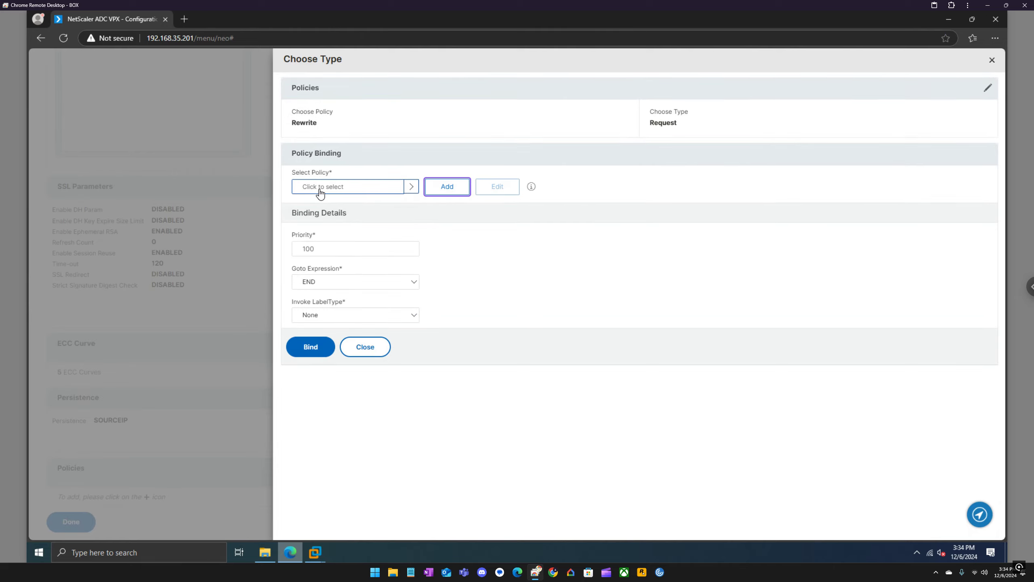
Bind sf-a-rewrite-pol to lb-vip-sf-a-ssl with priority 100 and Goto Expression END, and save the NetScaler configuration.
{"action": "left_click", "coordinate": [346, 187]}
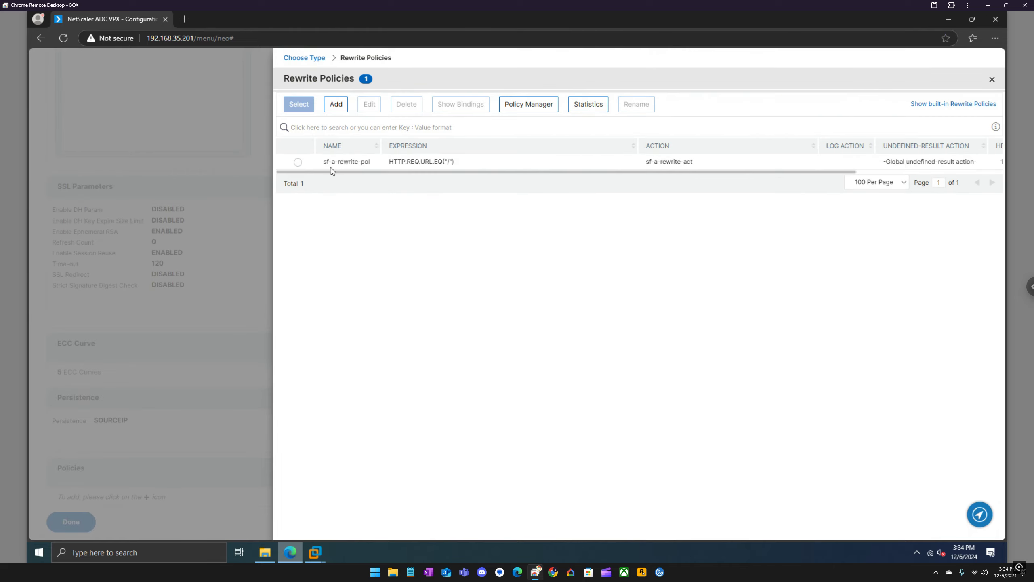
{"action": "left_click", "coordinate": [299, 162]}
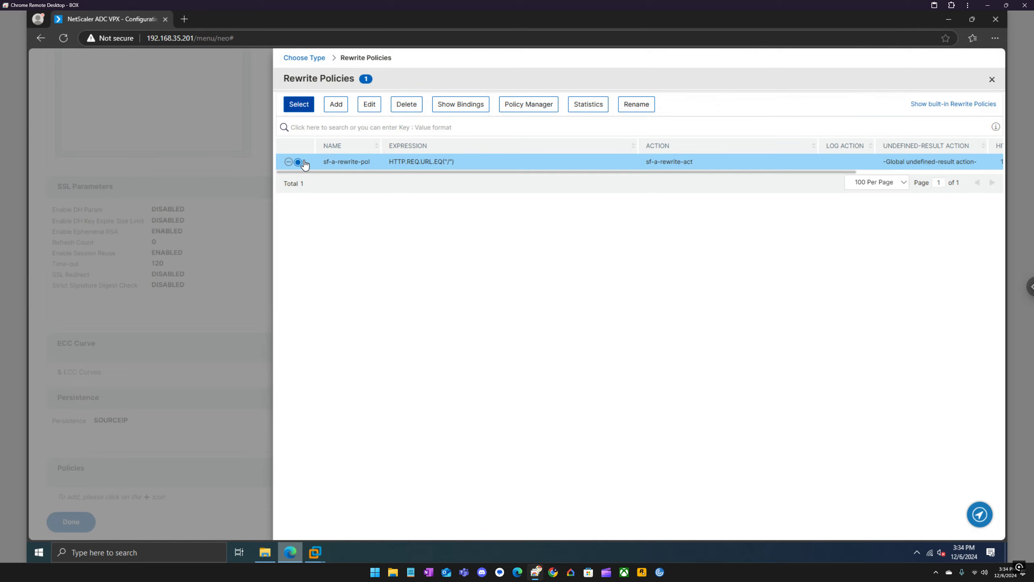
{"action": "left_click", "coordinate": [299, 104]}
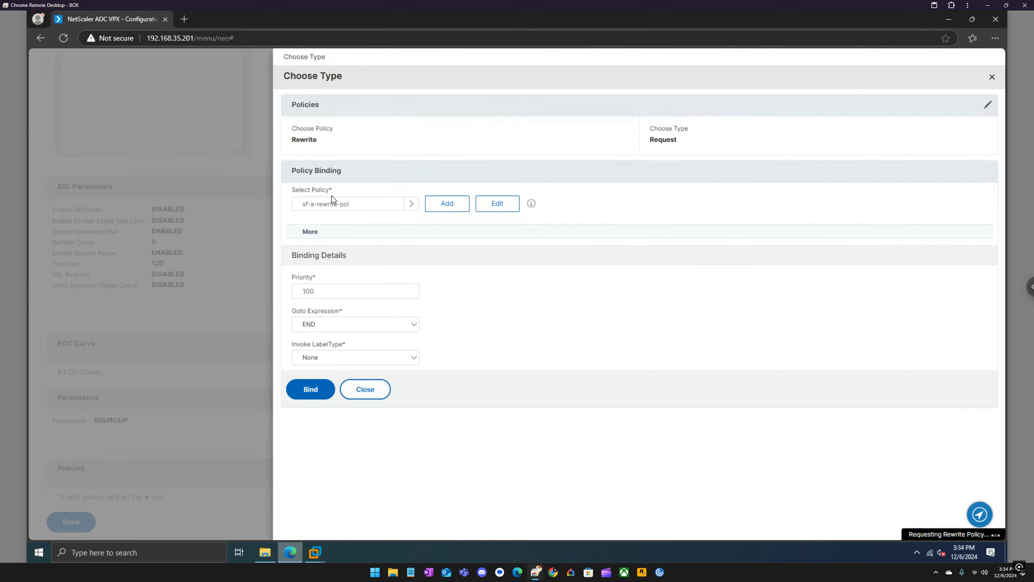
{"action": "left_click", "coordinate": [310, 389]}
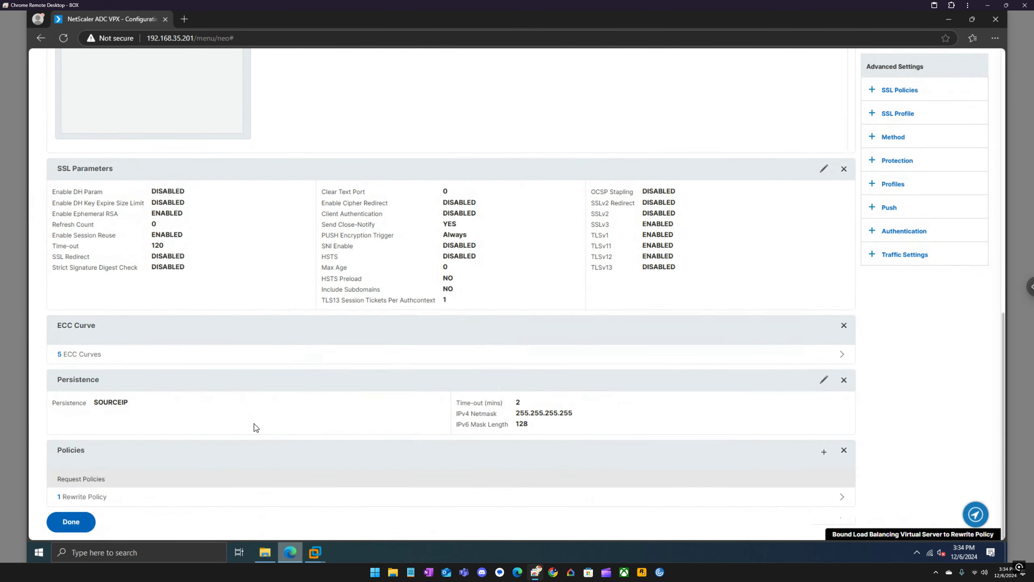
{"action": "left_click", "coordinate": [70, 522]}
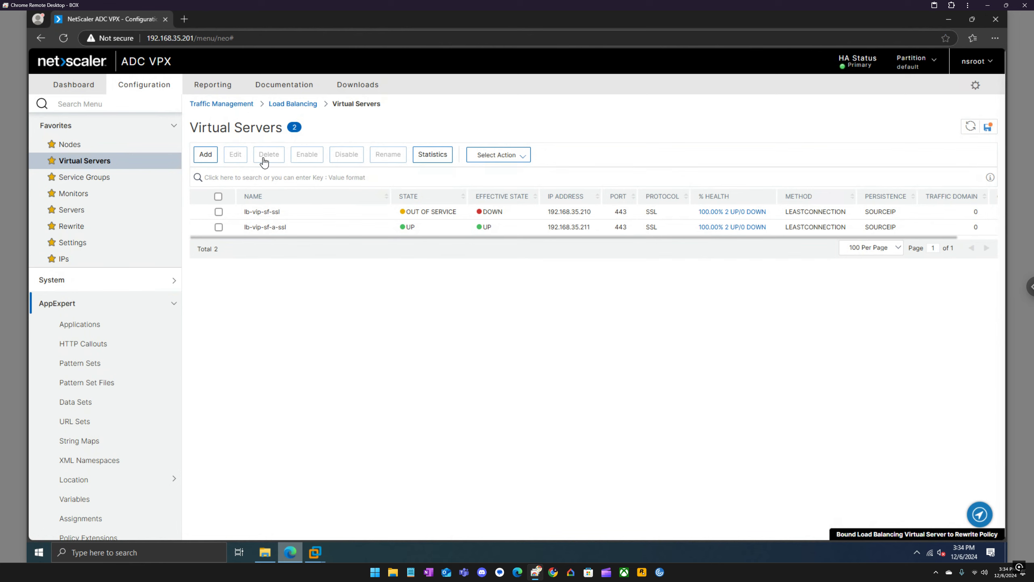
{"action": "left_click", "coordinate": [988, 127]}
{"action": "left_click", "coordinate": [568, 326]}
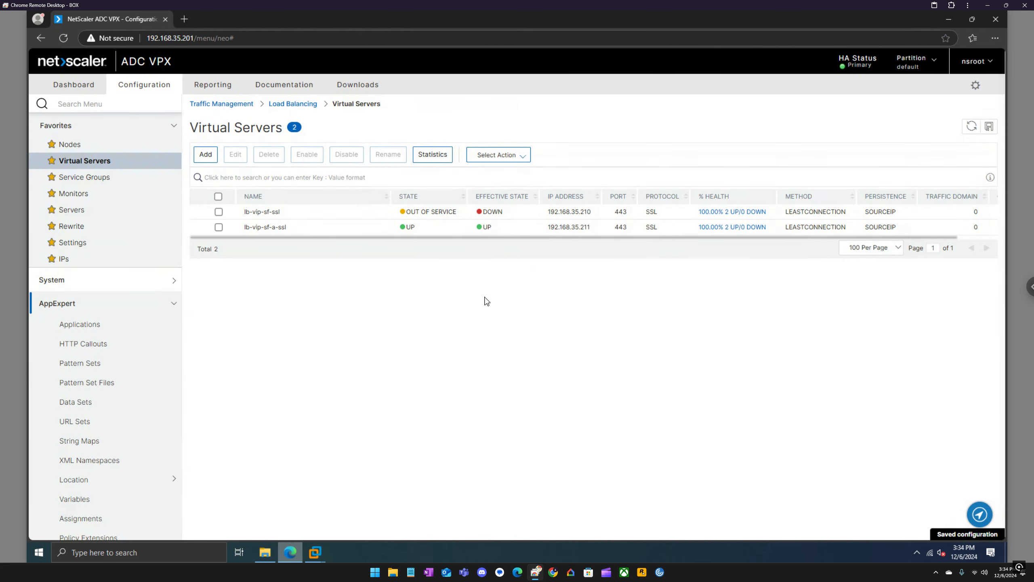
Switch to the Citrix-A virtual machine in VMware Workstation, copy the StoreFront base URL and close the InPrivate browser window.
{"action": "left_click", "coordinate": [314, 552]}
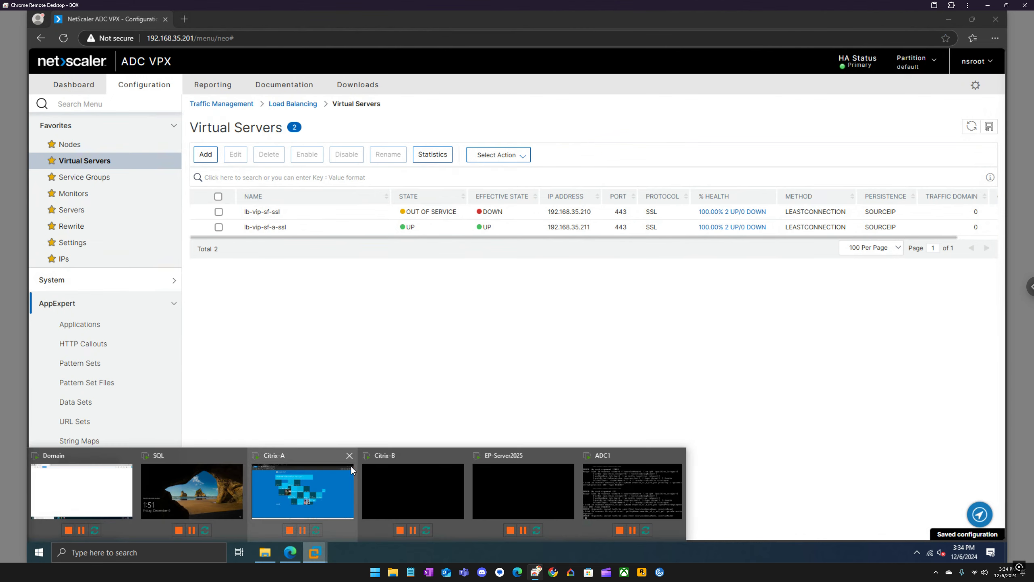
{"action": "left_click", "coordinate": [351, 465]}
{"action": "left_click", "coordinate": [344, 83]}
{"action": "key", "text": "ctrl+c"}
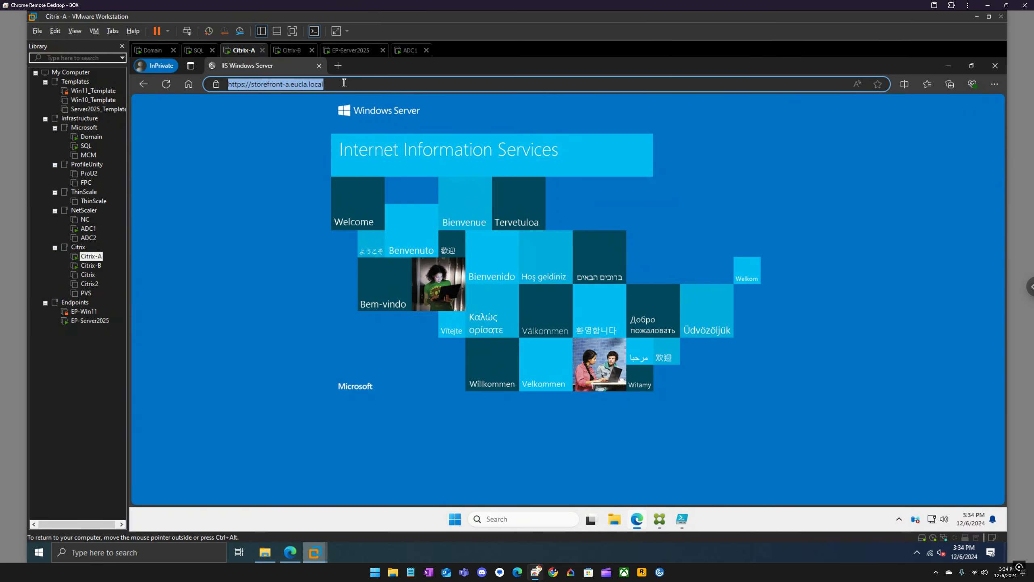
{"action": "left_click", "coordinate": [995, 65]}
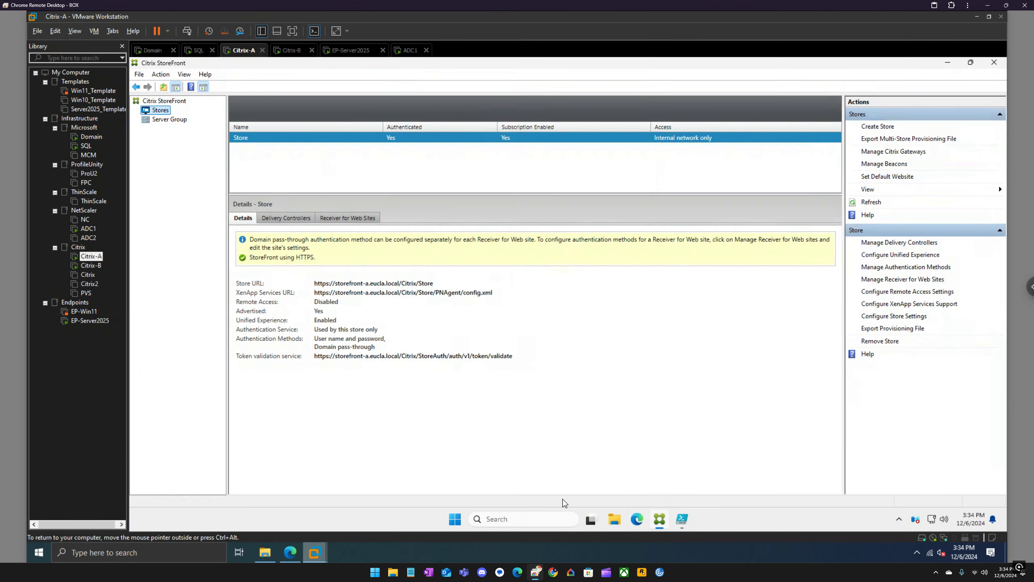
{"action": "right_click", "coordinate": [634, 519]}
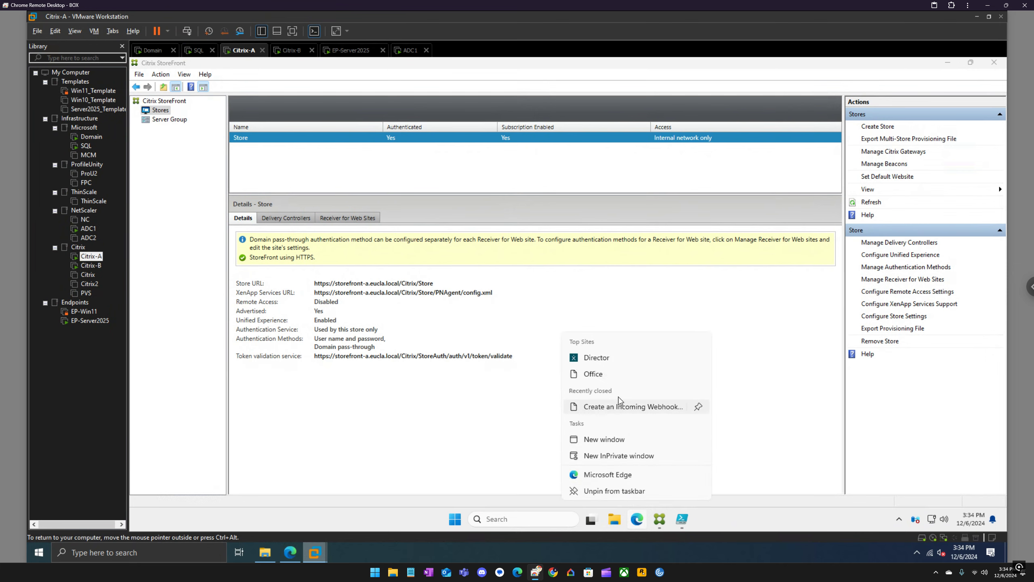
{"action": "left_click", "coordinate": [354, 118]}
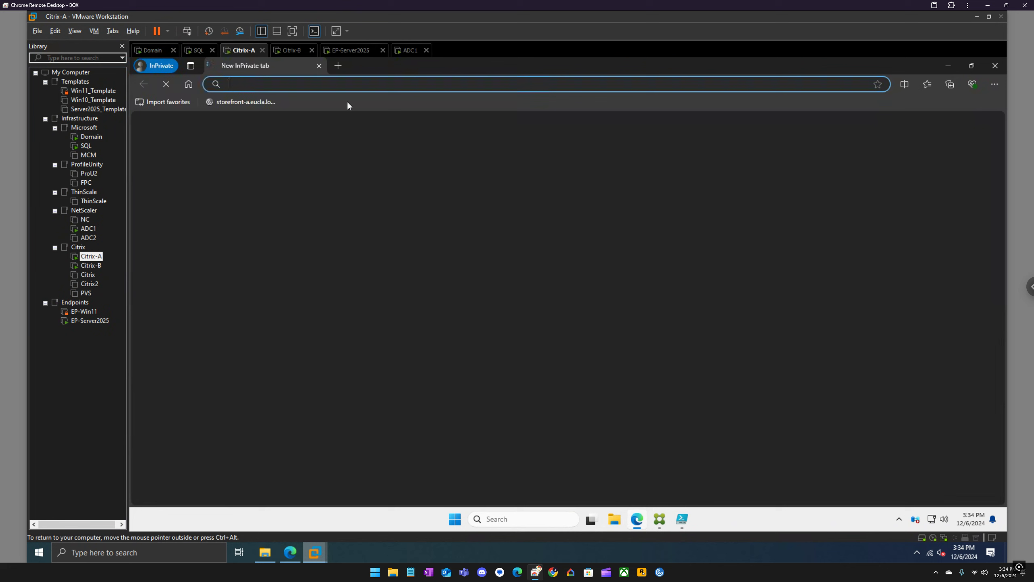
{"action": "key", "text": "ctrl+v"}
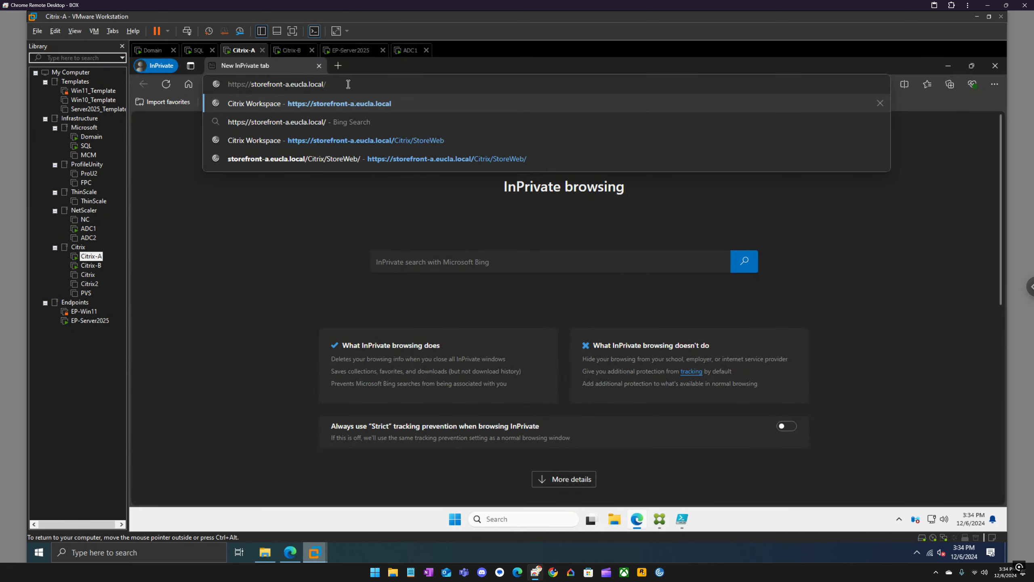
{"action": "key", "text": "Return"}
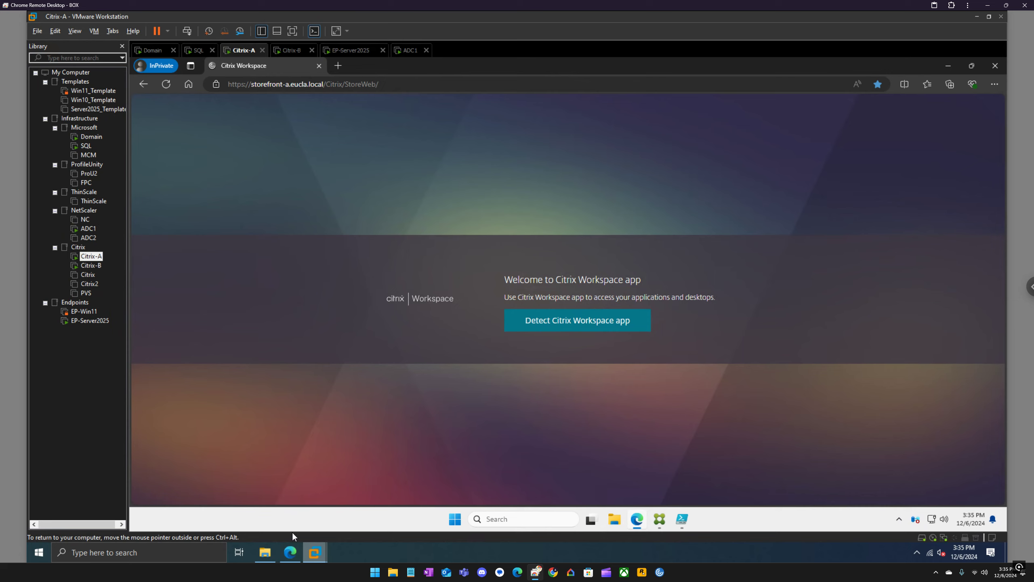
Switch to the NetScaler console in Edge and open the full basic settings of lb-vip-sf-a-ssl for editing.
{"action": "mouse_move", "coordinate": [286, 543]}
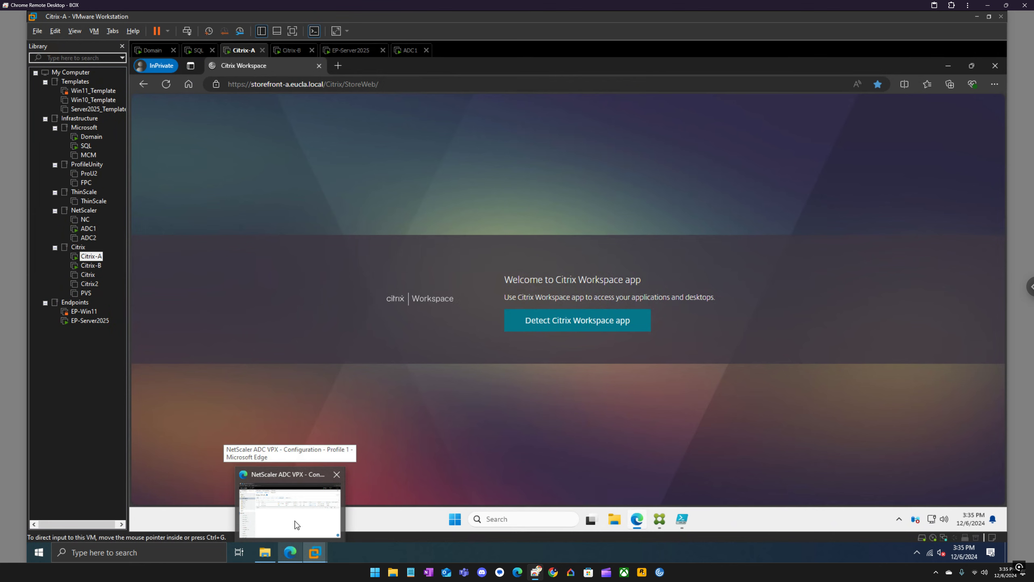
{"action": "left_click", "coordinate": [291, 551]}
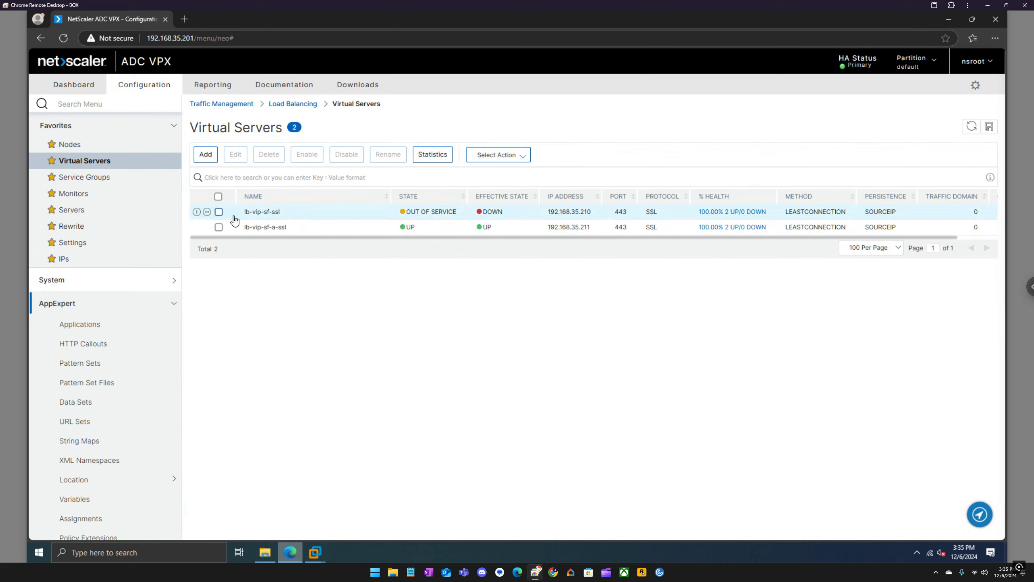
{"action": "double_click", "coordinate": [266, 230]}
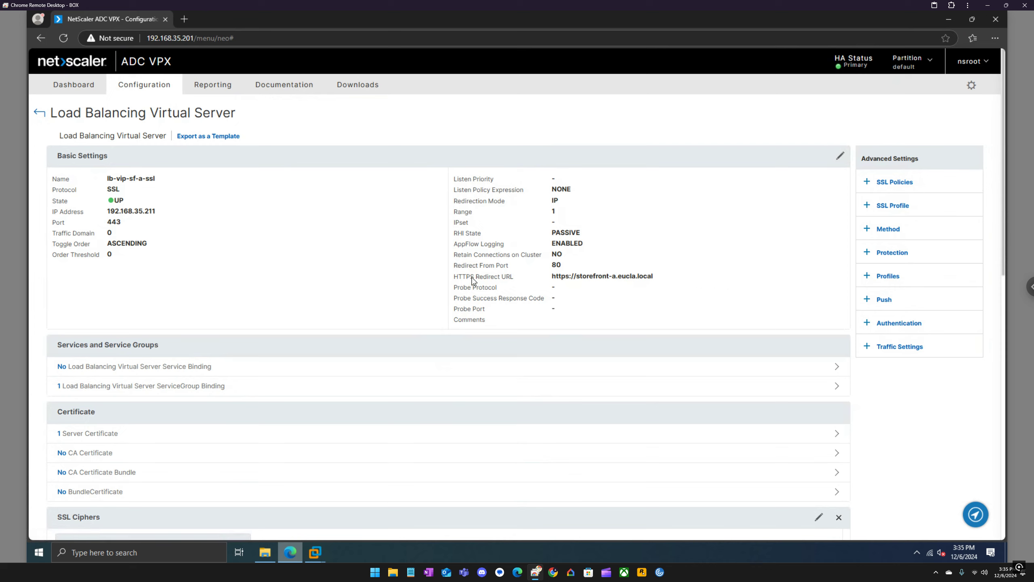
{"action": "left_click", "coordinate": [839, 156]}
{"action": "scroll", "coordinate": [154, 334], "scroll_direction": "down", "scroll_amount": 3}
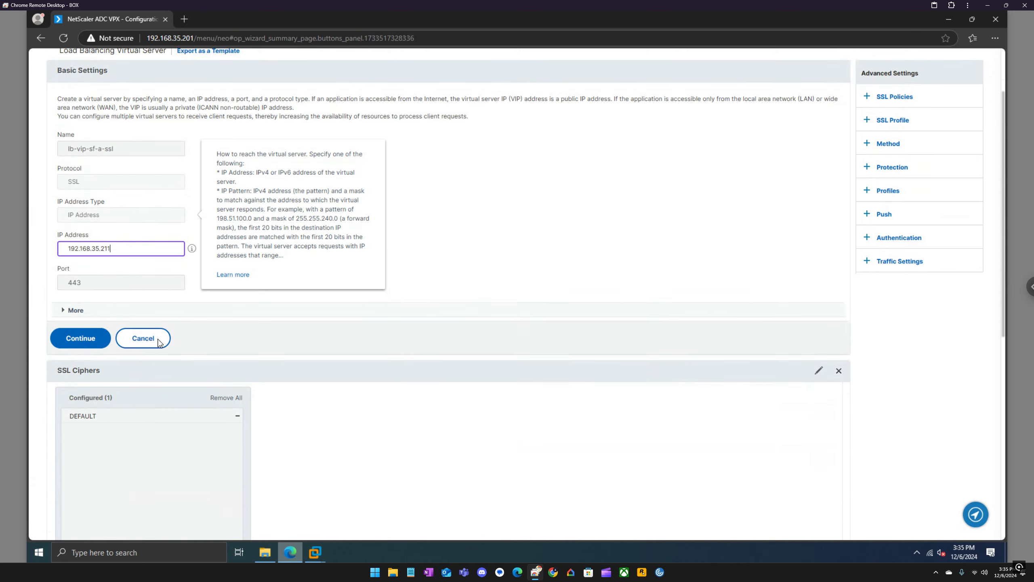
{"action": "left_click", "coordinate": [224, 270]}
{"action": "scroll", "coordinate": [215, 404], "scroll_direction": "down", "scroll_amount": 10}
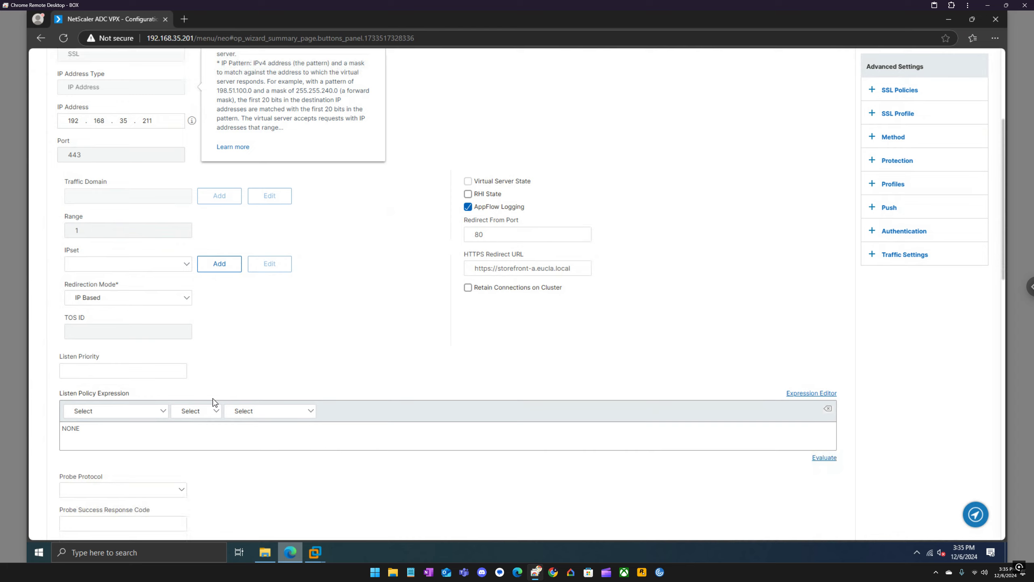
{"action": "scroll", "coordinate": [203, 399], "scroll_direction": "up", "scroll_amount": 3}
{"action": "scroll", "coordinate": [175, 378], "scroll_direction": "up", "scroll_amount": 4}
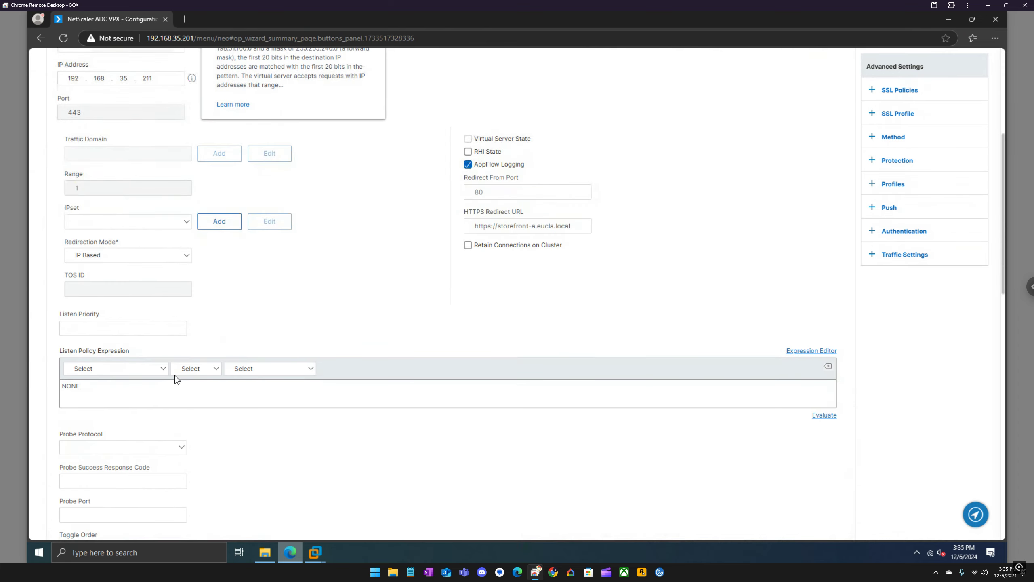
{"action": "scroll", "coordinate": [175, 378], "scroll_direction": "down", "scroll_amount": 4}
{"action": "mouse_move", "coordinate": [189, 383]}
{"action": "scroll", "coordinate": [189, 383], "scroll_direction": "up", "scroll_amount": 7}
{"action": "scroll", "coordinate": [215, 401], "scroll_direction": "down", "scroll_amount": 8}
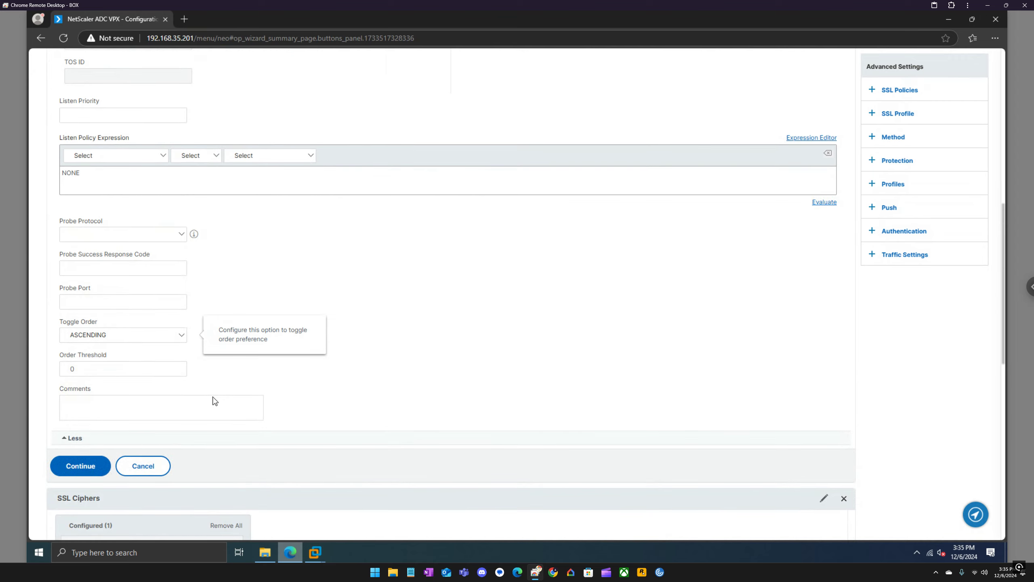
{"action": "left_click", "coordinate": [215, 397]}
{"action": "scroll", "coordinate": [215, 397], "scroll_direction": "down", "scroll_amount": 3}
{"action": "scroll", "coordinate": [214, 397], "scroll_direction": "down", "scroll_amount": 4}
{"action": "scroll", "coordinate": [216, 401], "scroll_direction": "up", "scroll_amount": 14}
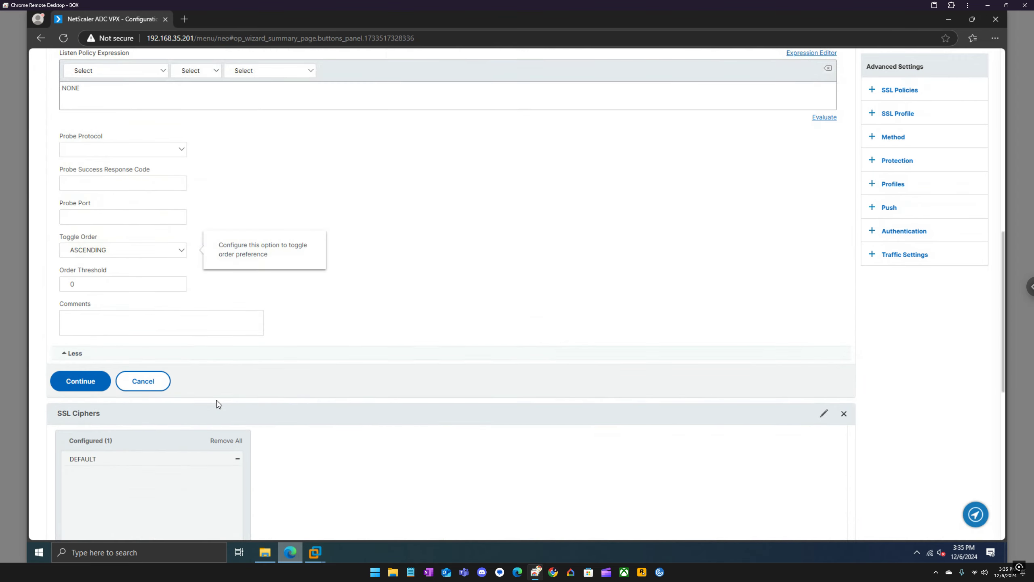
{"action": "left_click", "coordinate": [576, 310]}
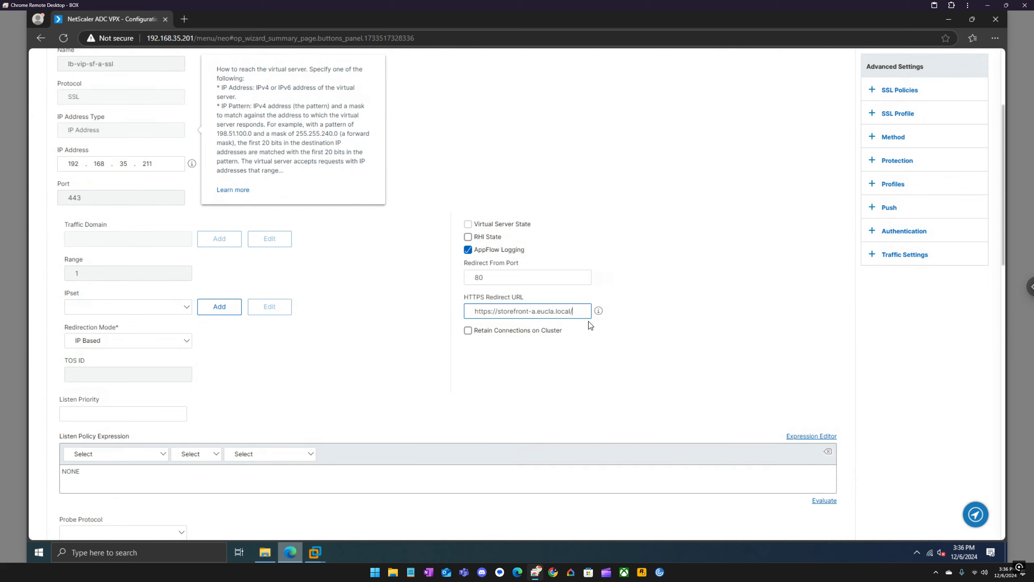
{"action": "scroll", "coordinate": [270, 358], "scroll_direction": "down", "scroll_amount": 9}
{"action": "left_click", "coordinate": [90, 377]}
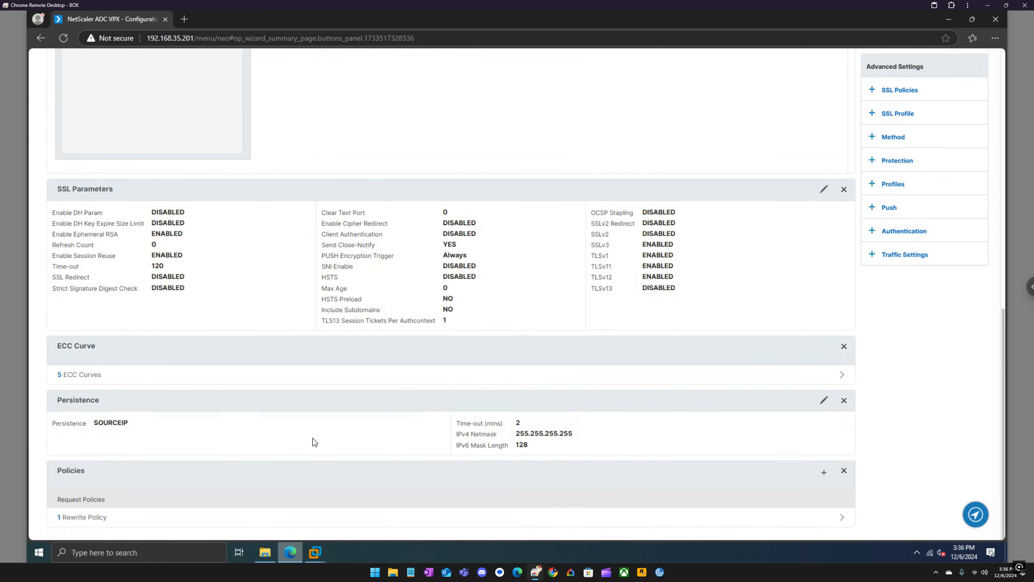
Finish editing lb-vip-sf-a-ssl and save the running configuration with the trailing slash in the redirect URL.
{"action": "scroll", "coordinate": [377, 336], "scroll_direction": "up", "scroll_amount": 5}
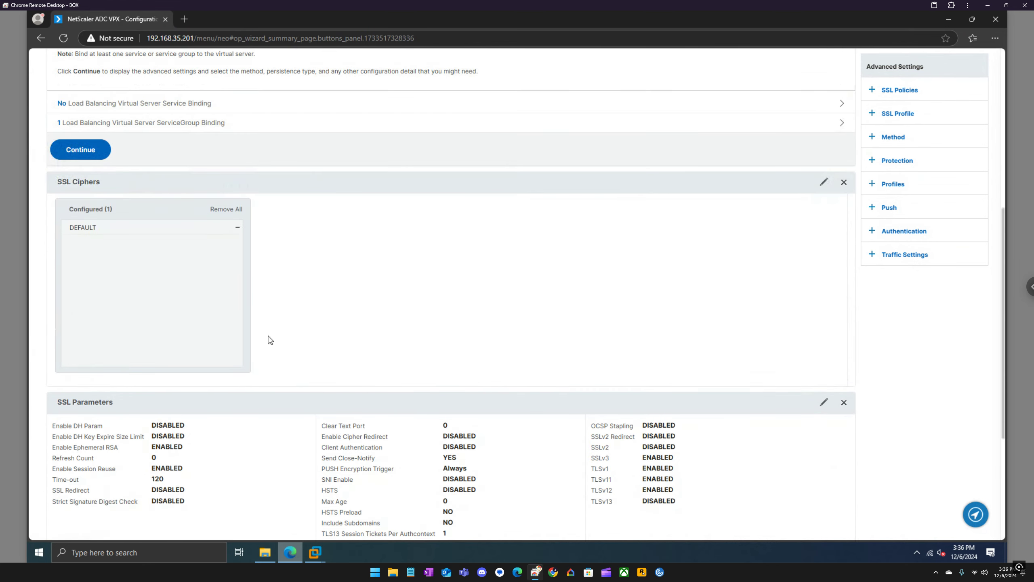
{"action": "left_click", "coordinate": [93, 153]}
{"action": "scroll", "coordinate": [115, 282], "scroll_direction": "down", "scroll_amount": 5}
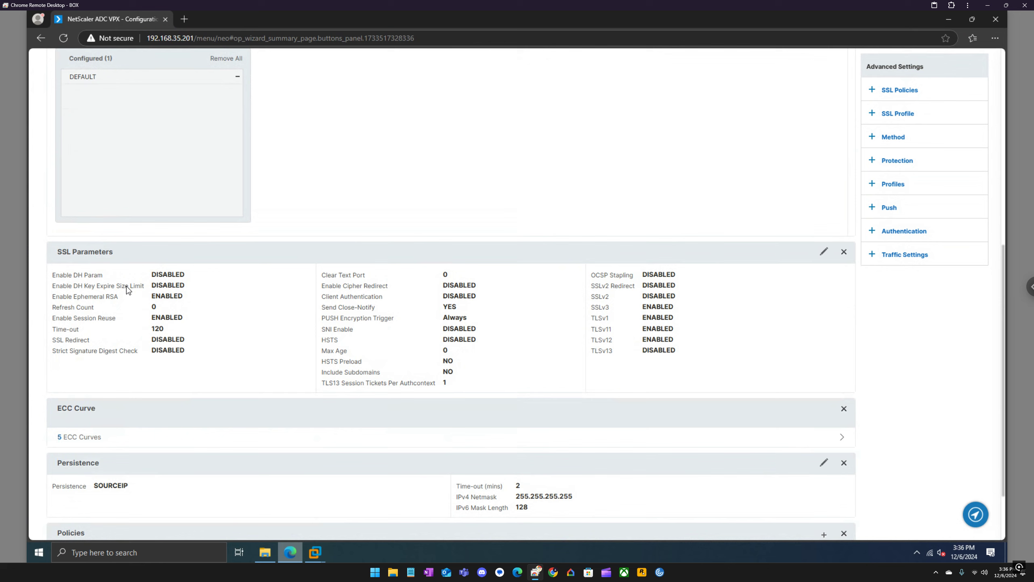
{"action": "scroll", "coordinate": [127, 289], "scroll_direction": "down", "scroll_amount": 2}
{"action": "left_click", "coordinate": [85, 522]}
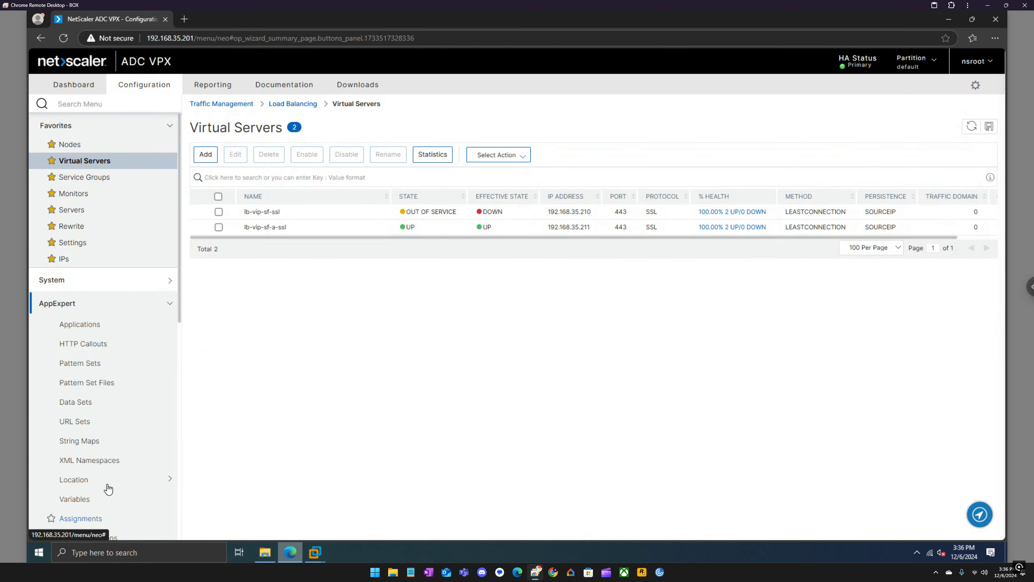
{"action": "left_click", "coordinate": [989, 128]}
{"action": "left_click", "coordinate": [574, 321]}
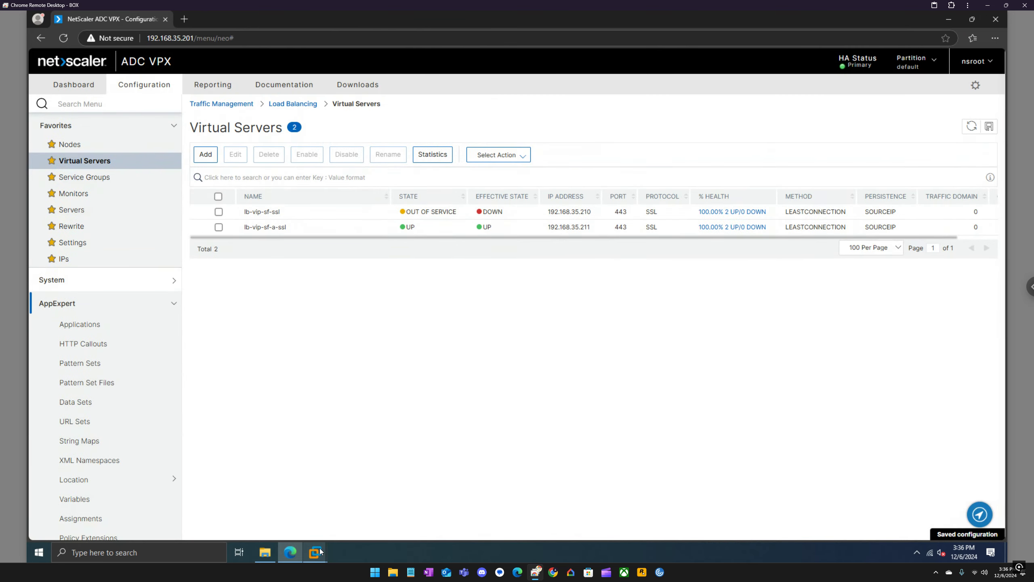
Switch to the Citrix-A virtual machine in VMware Workstation, copy the StoreFront base URL and close the InPrivate page.
{"action": "mouse_move", "coordinate": [315, 552]}
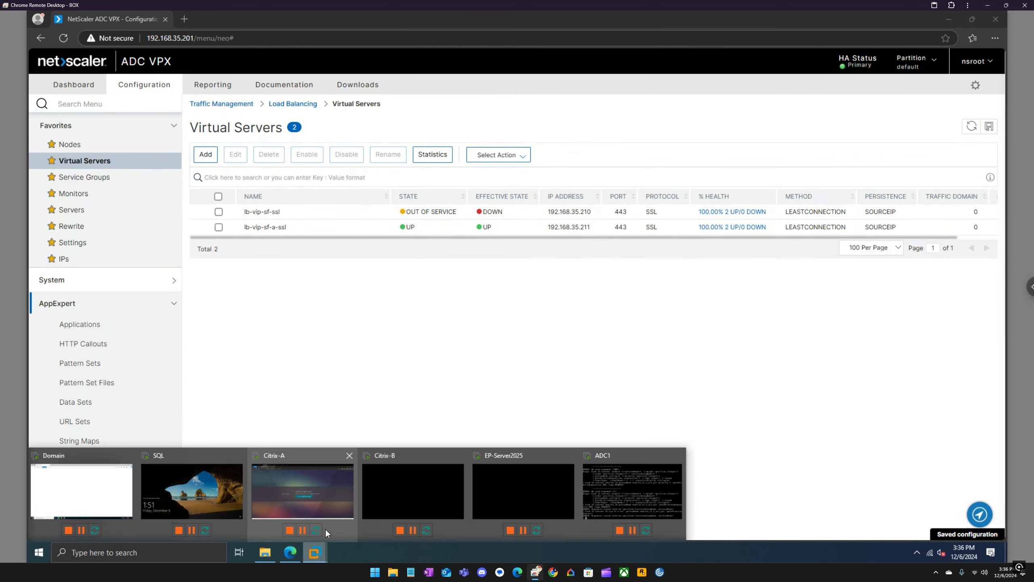
{"action": "left_click", "coordinate": [312, 489]}
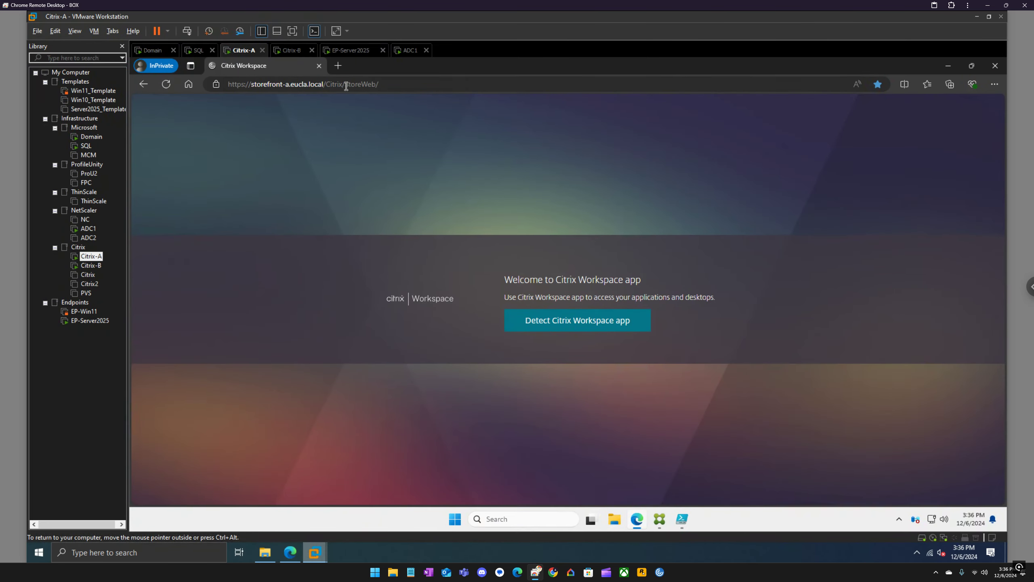
{"action": "left_click_drag", "start_coordinate": [326, 84], "coordinate": [204, 85]}
{"action": "key", "text": "ctrl+c"}
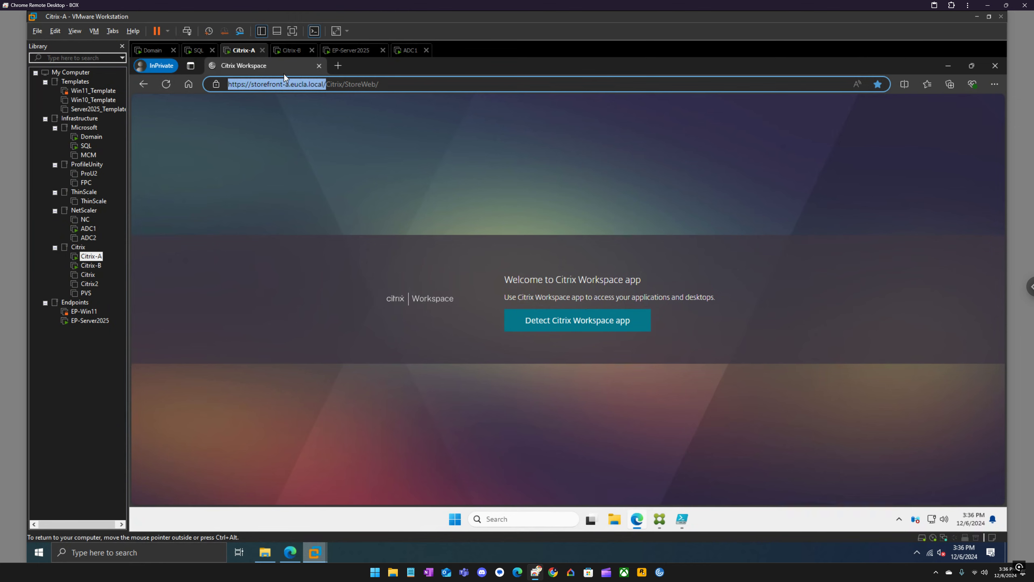
{"action": "left_click", "coordinate": [319, 65]}
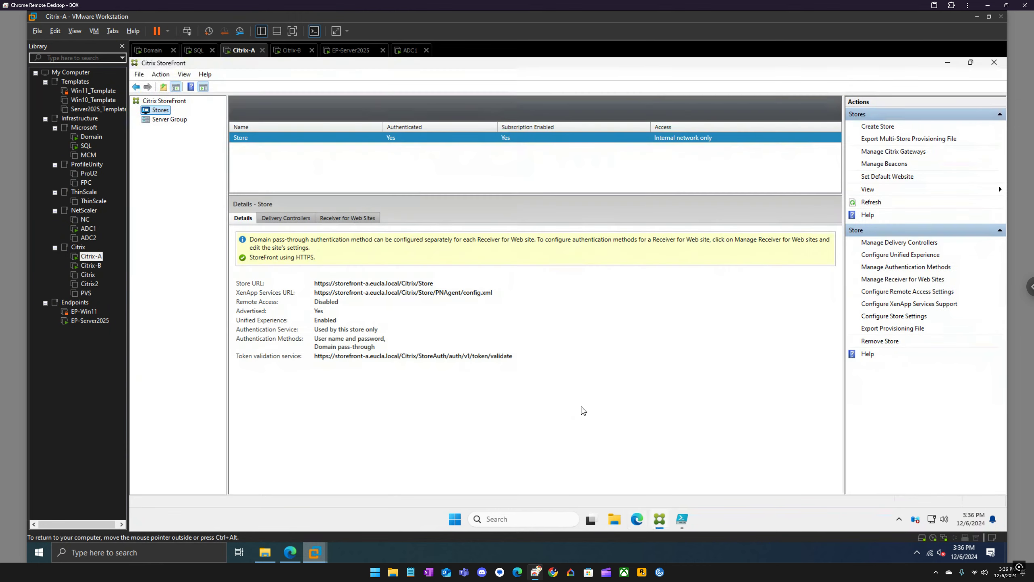
{"action": "right_click", "coordinate": [638, 519]}
{"action": "left_click", "coordinate": [623, 479]}
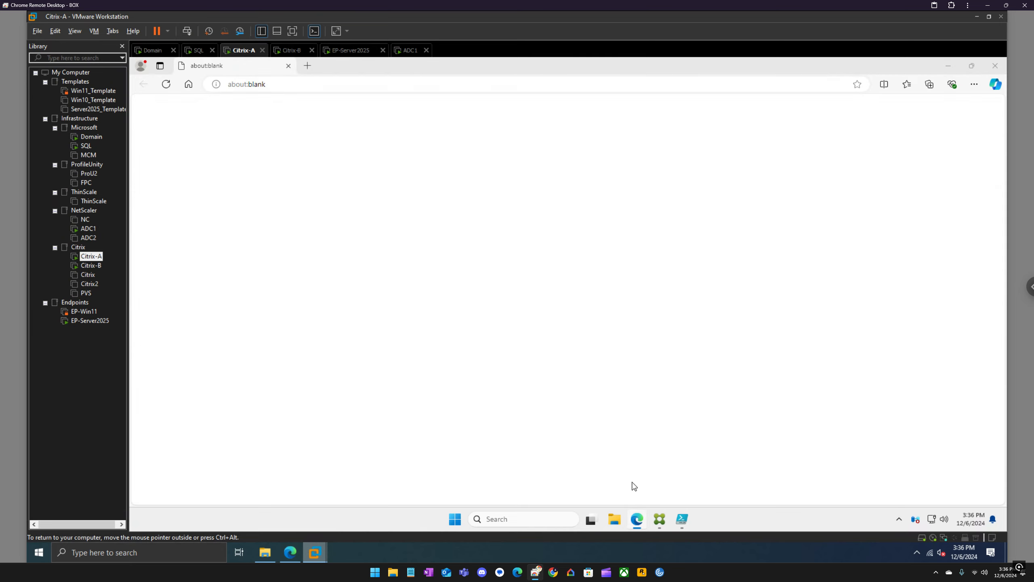
{"action": "left_click", "coordinate": [315, 80]}
{"action": "key", "text": "ctrl+shift+Left"}
{"action": "key", "text": "ctrl+shift+Left"}
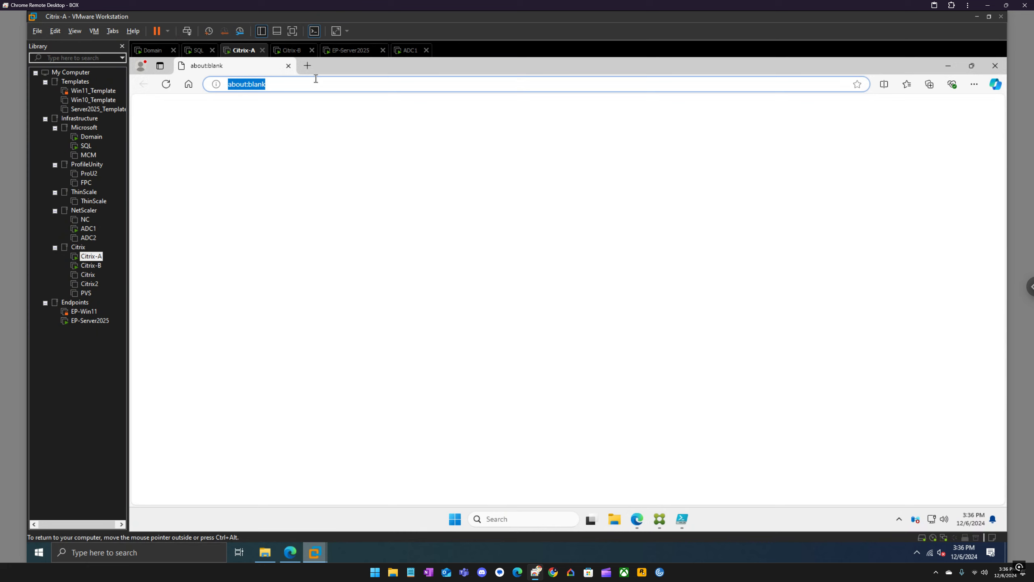
{"action": "key", "text": "ctrl+v"}
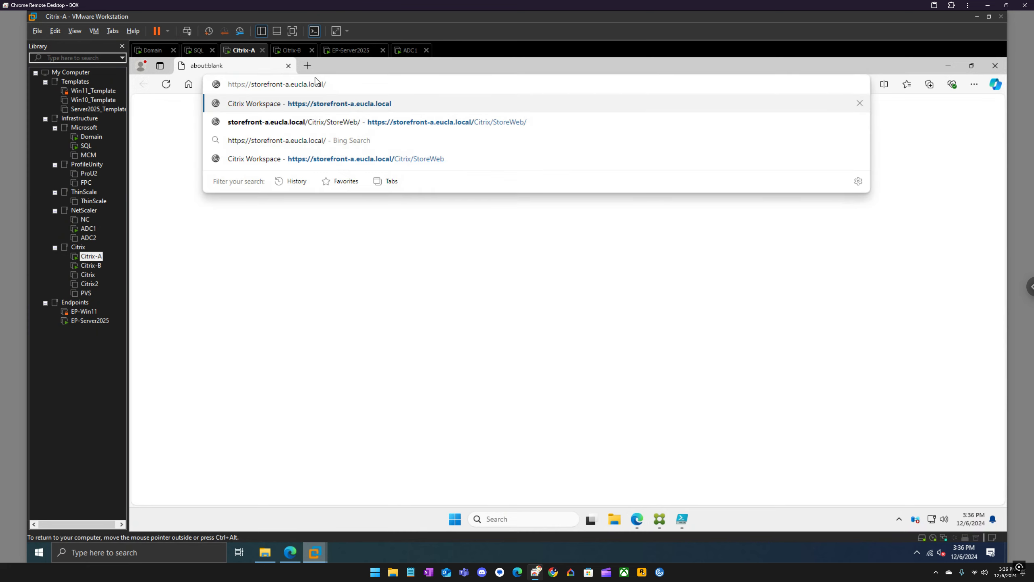
{"action": "key", "text": "Return"}
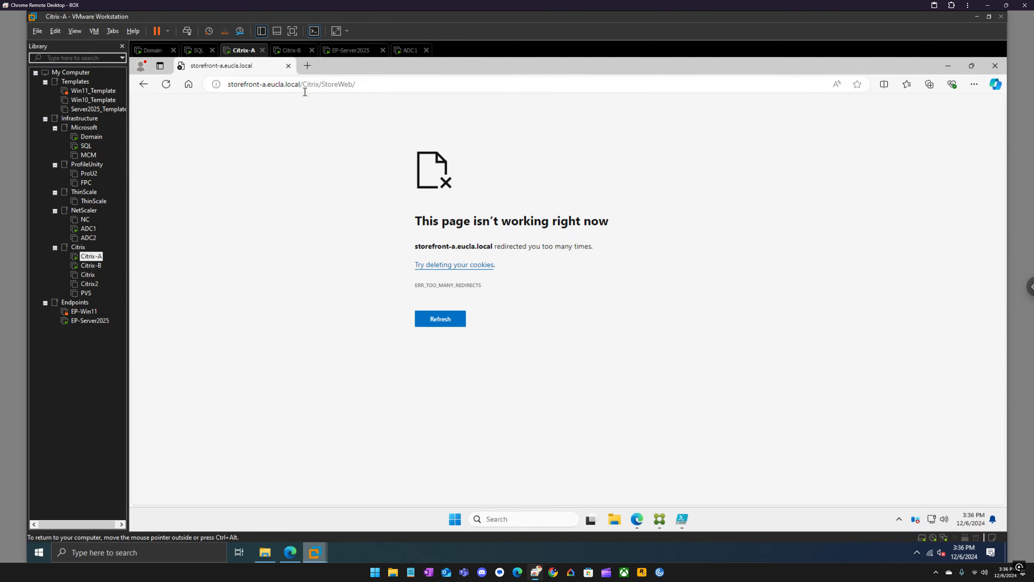
{"action": "mouse_move", "coordinate": [290, 552]}
{"action": "left_click", "coordinate": [291, 488]}
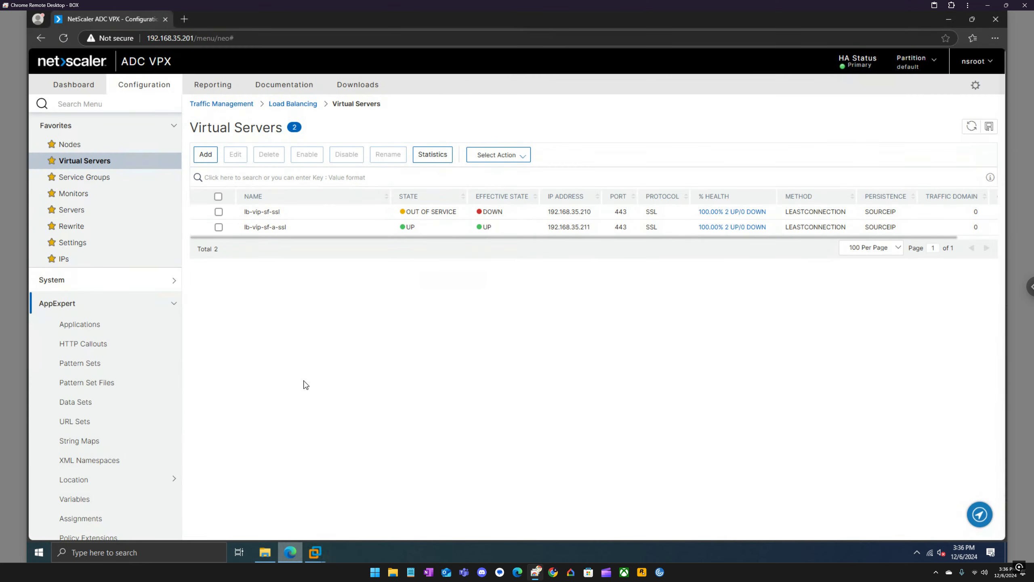
{"action": "left_click", "coordinate": [218, 227]}
{"action": "left_click", "coordinate": [235, 154]}
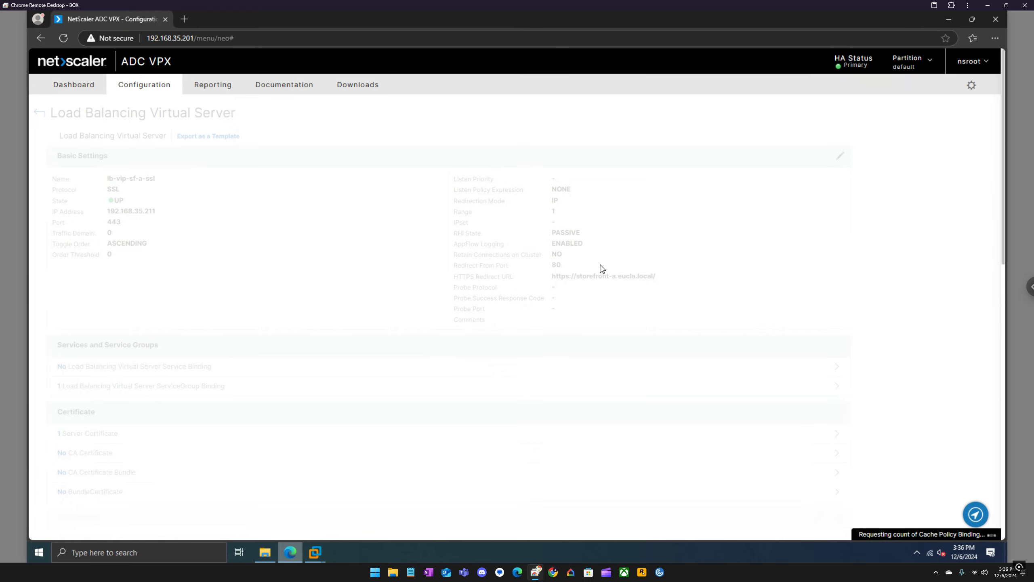
{"action": "left_click", "coordinate": [840, 156]}
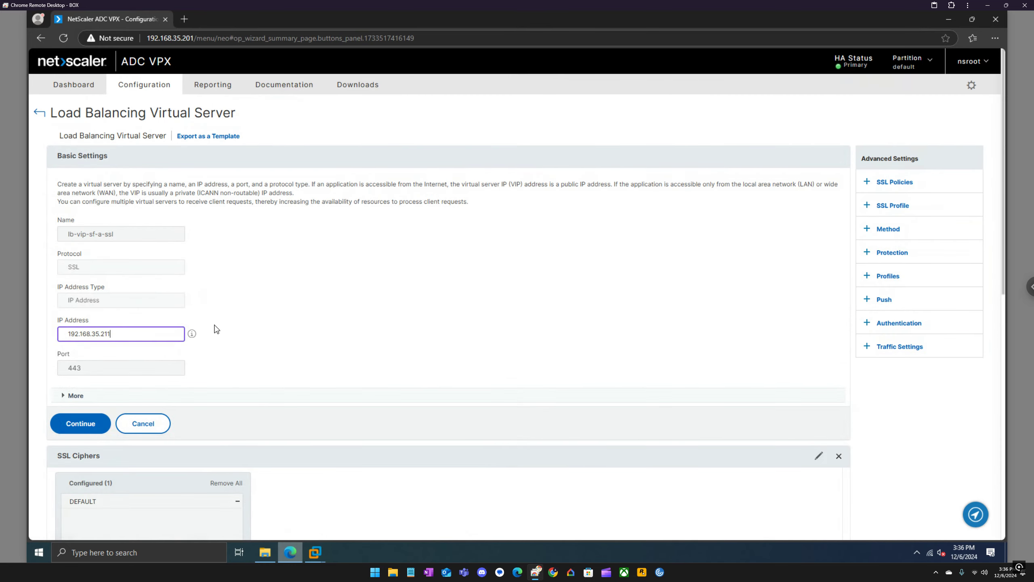
{"action": "left_click", "coordinate": [287, 395]}
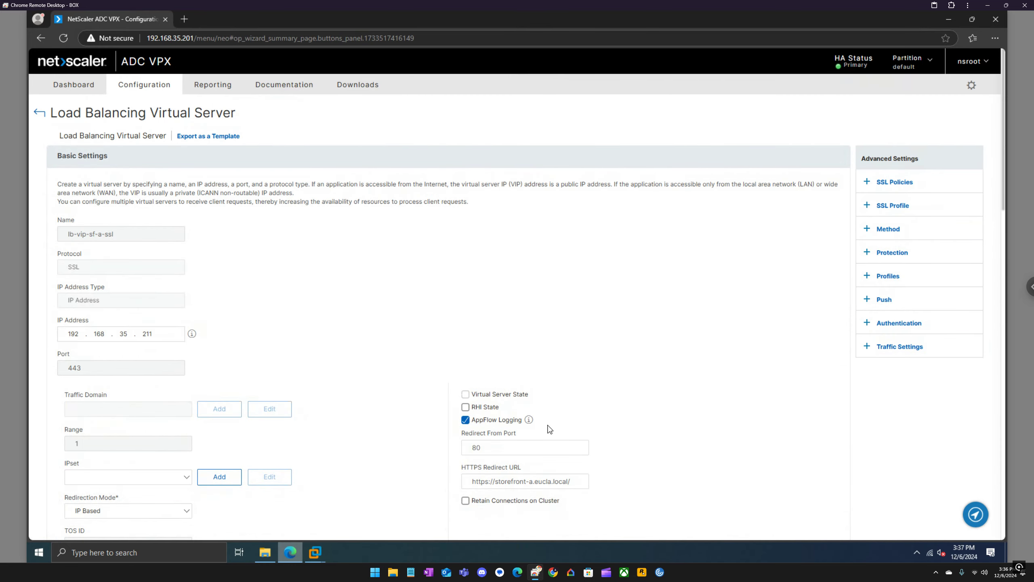
{"action": "scroll", "coordinate": [565, 465], "scroll_direction": "down", "scroll_amount": 1}
{"action": "left_click", "coordinate": [577, 441]}
{"action": "key", "text": "BackSpace"}
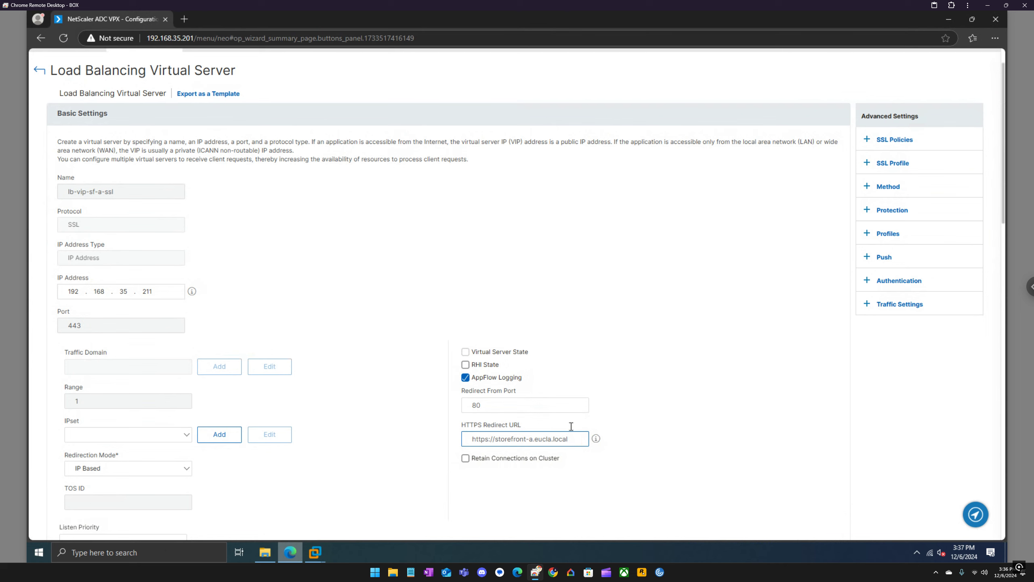
{"action": "scroll", "coordinate": [298, 388], "scroll_direction": "down", "scroll_amount": 15}
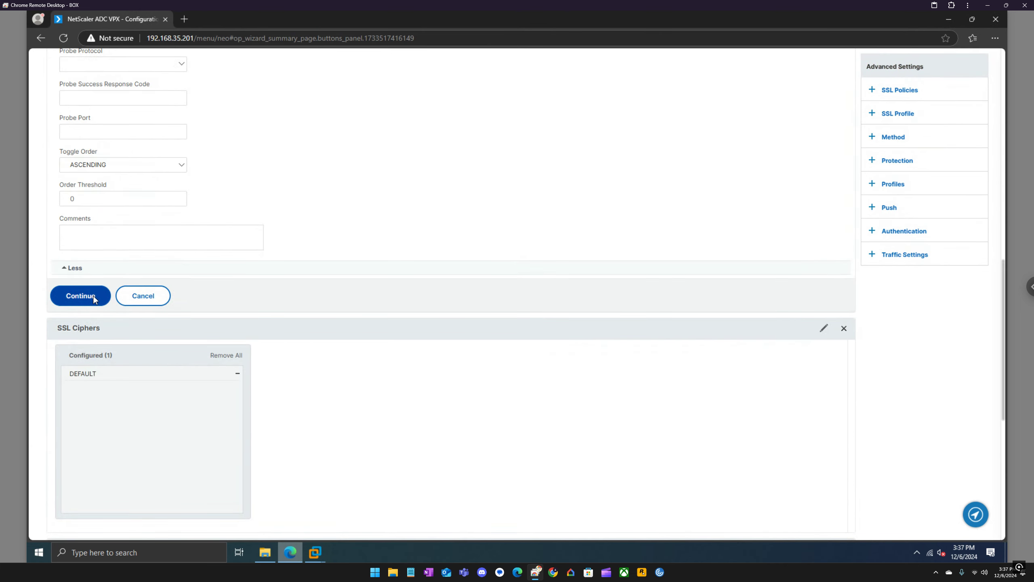
{"action": "left_click", "coordinate": [96, 298]}
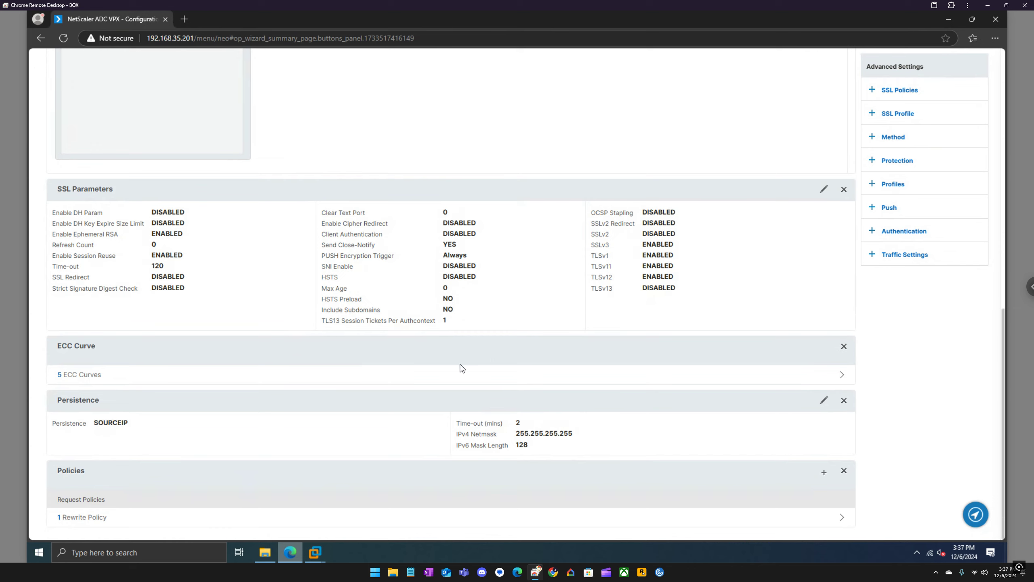
Complete the lb-vip-sf-a-ssl edit and save the running NetScaler configuration.
{"action": "scroll", "coordinate": [213, 347], "scroll_direction": "up", "scroll_amount": 7}
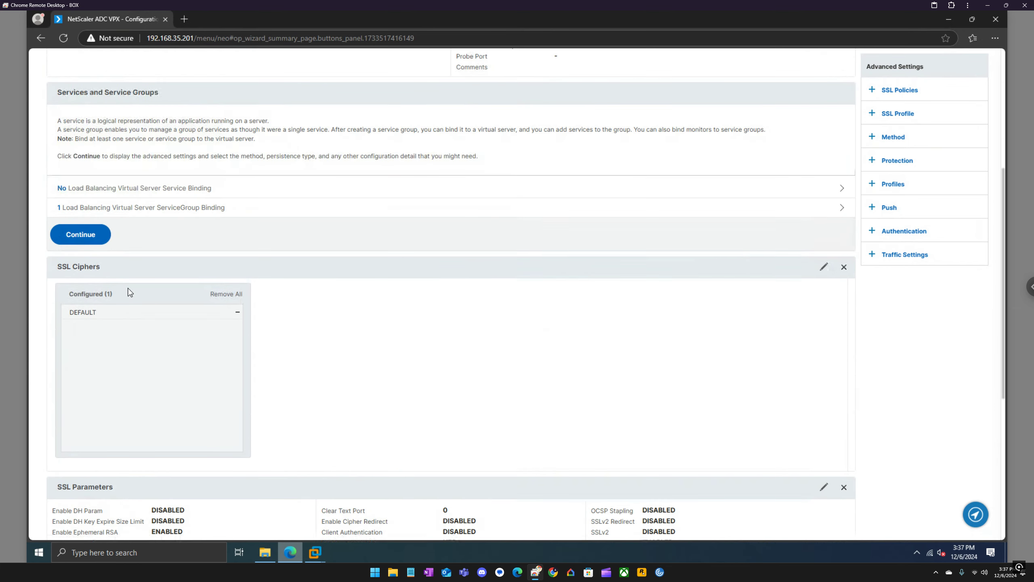
{"action": "left_click", "coordinate": [108, 239]}
{"action": "scroll", "coordinate": [302, 426], "scroll_direction": "down", "scroll_amount": 5}
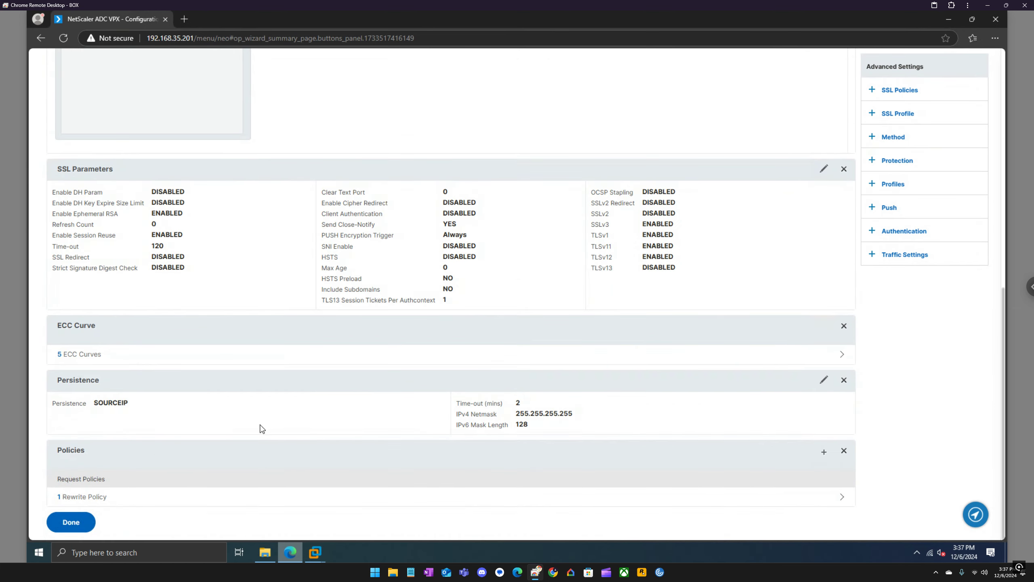
{"action": "left_click", "coordinate": [71, 522]}
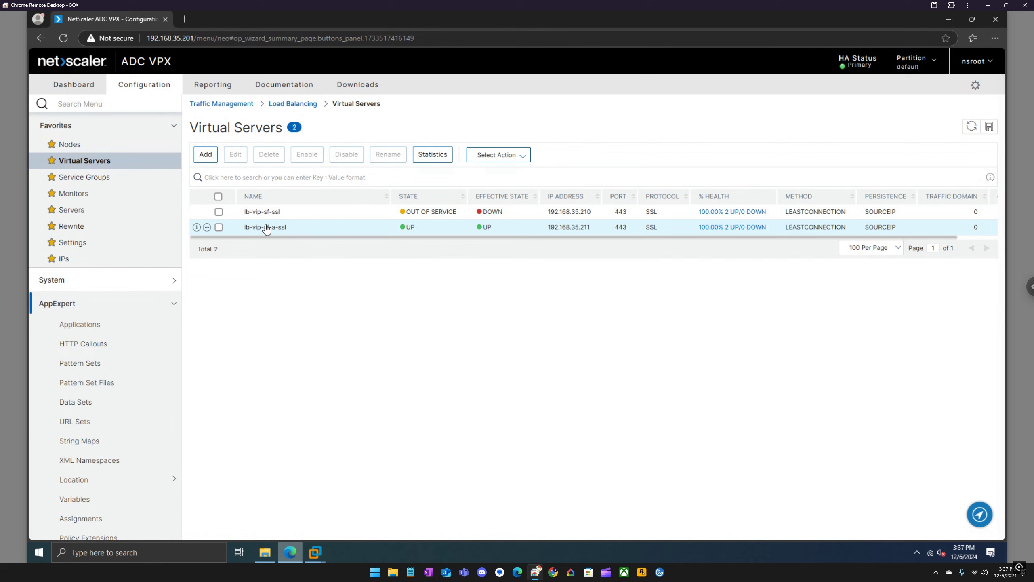
{"action": "left_click", "coordinate": [990, 128]}
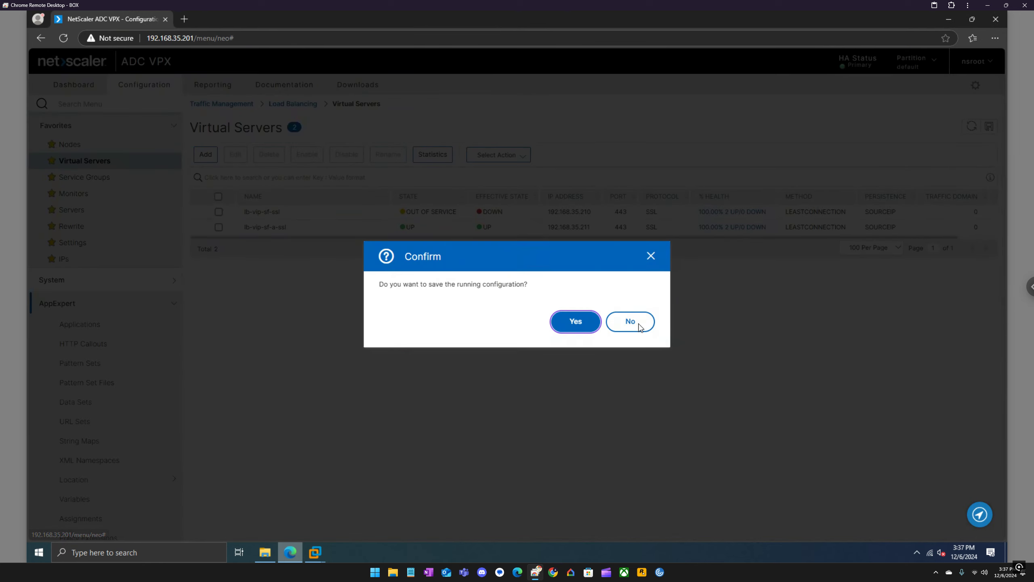
{"action": "left_click", "coordinate": [571, 324]}
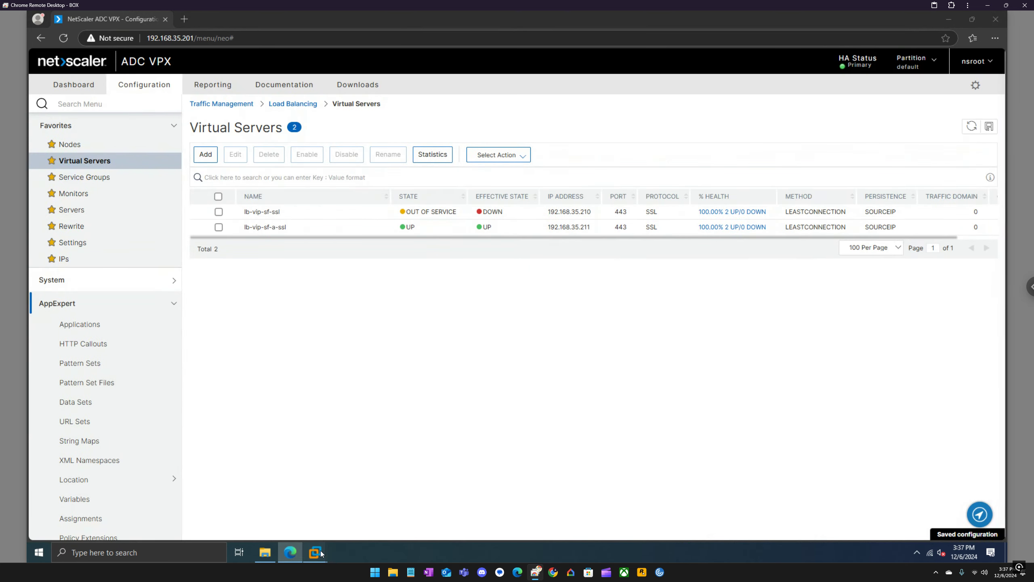
Switch to the Citrix-A virtual machine in VMware Workstation, copy the StoreFront base URL and close the regular Edge window.
{"action": "mouse_move", "coordinate": [322, 557]}
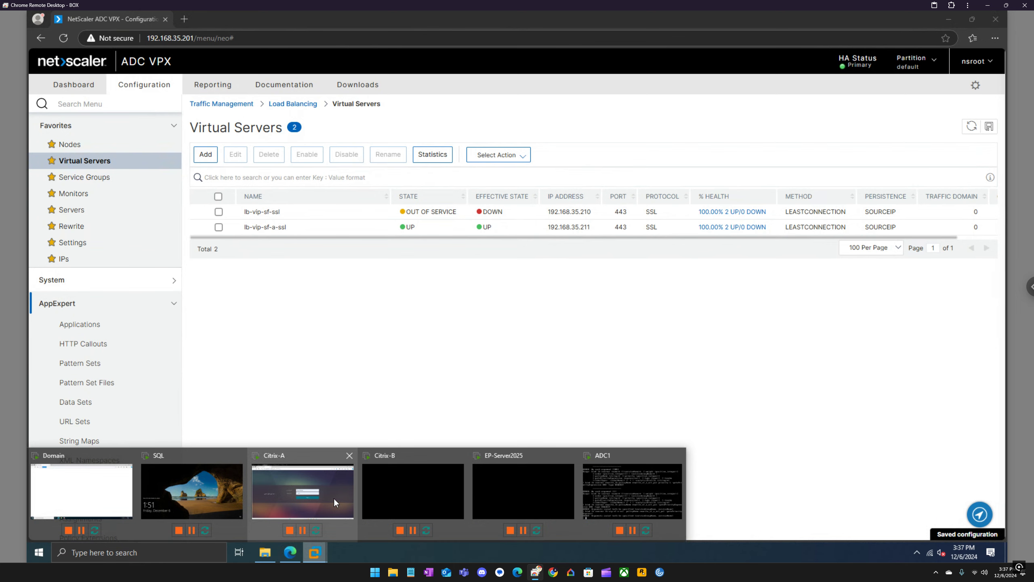
{"action": "left_click", "coordinate": [333, 498]}
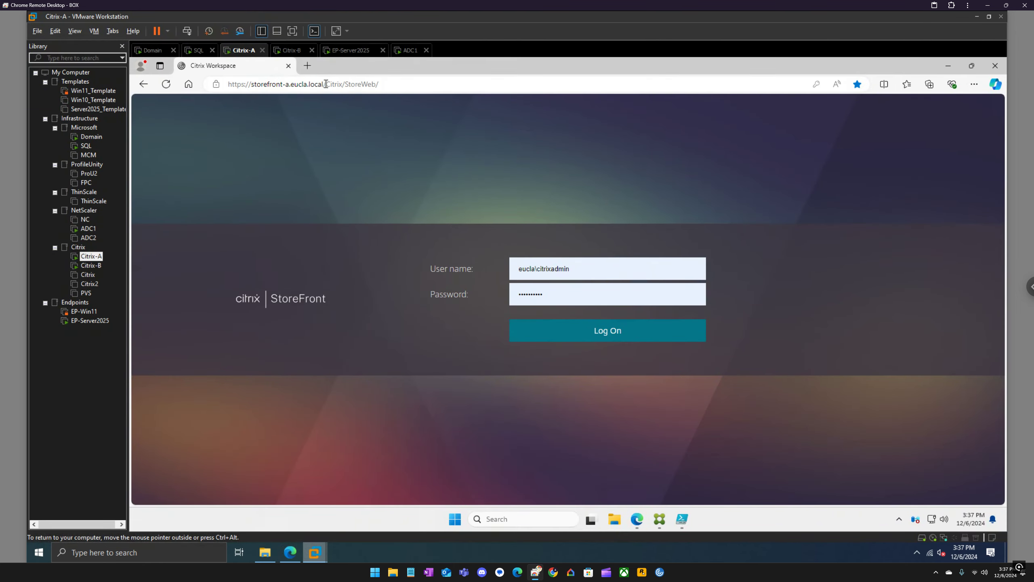
{"action": "left_click_drag", "start_coordinate": [326, 84], "coordinate": [216, 87]}
{"action": "left_click", "coordinate": [288, 66]}
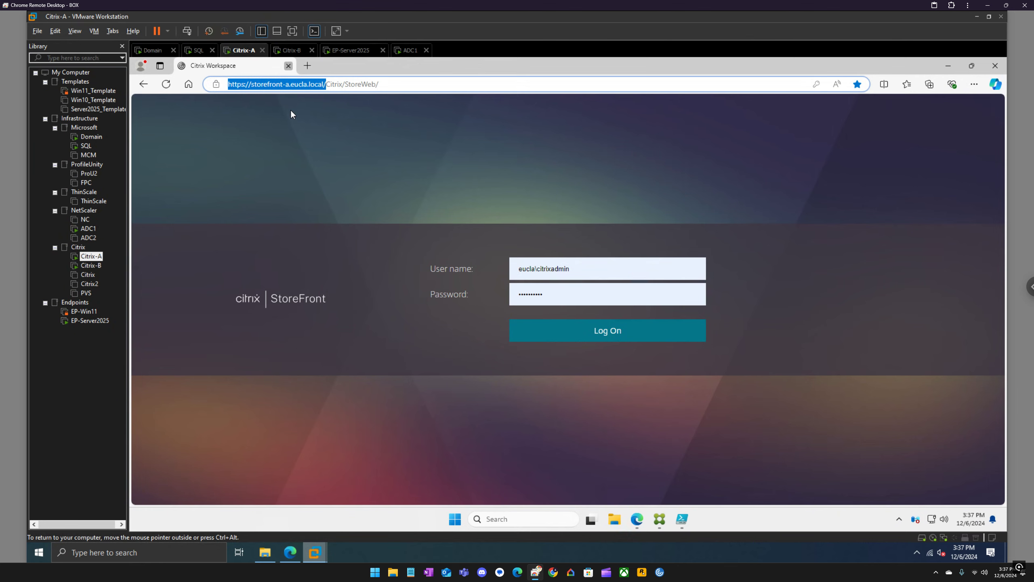
{"action": "right_click", "coordinate": [637, 519]}
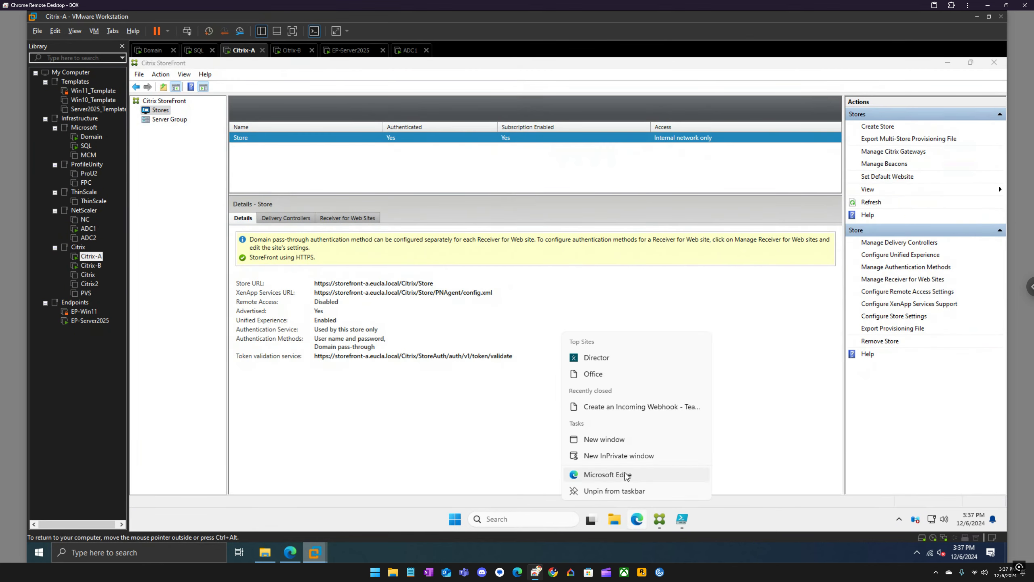
{"action": "left_click", "coordinate": [619, 455]}
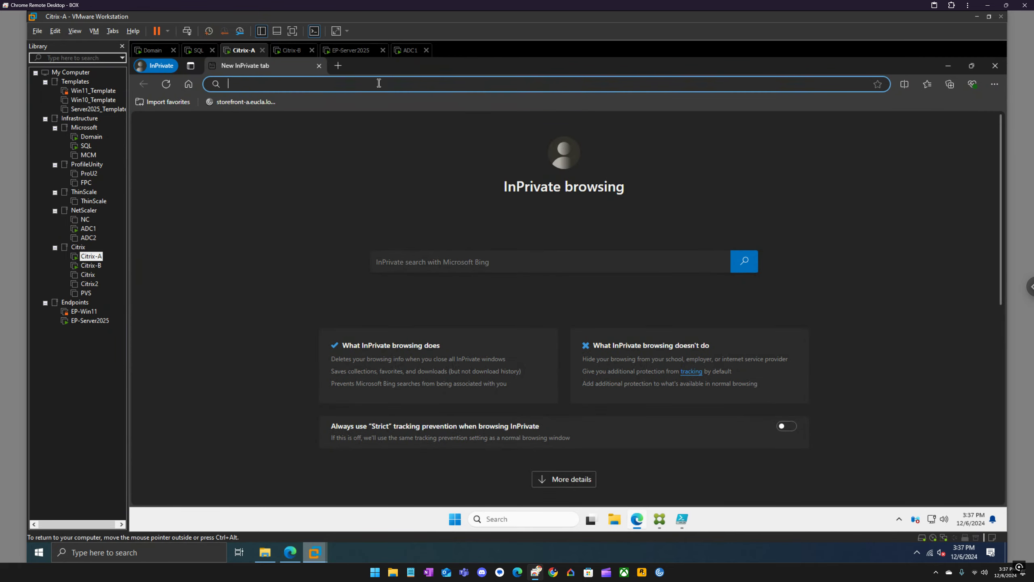
{"action": "type", "text": "s://storefront-a.eucla.local"}
{"action": "key", "text": "Return"}
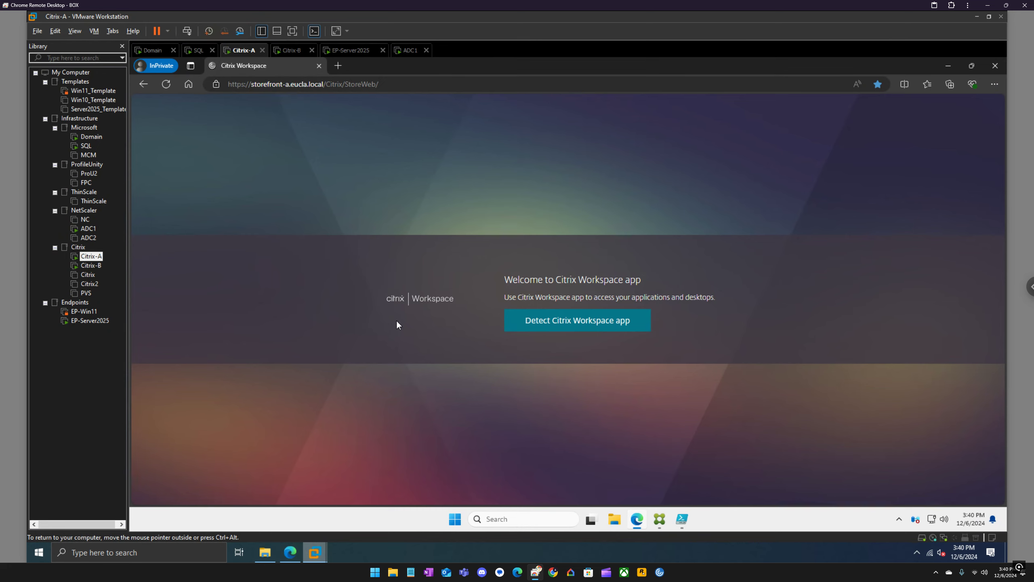
Examine the management options available for the Store in the Citrix StoreFront console without changing anything.
{"action": "left_click", "coordinate": [656, 521]}
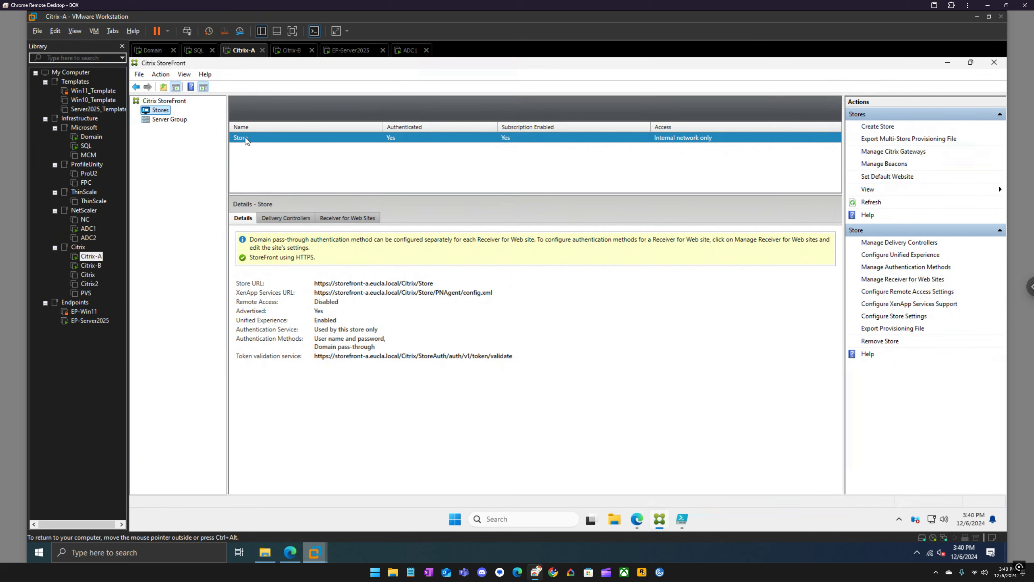
{"action": "right_click", "coordinate": [256, 141]}
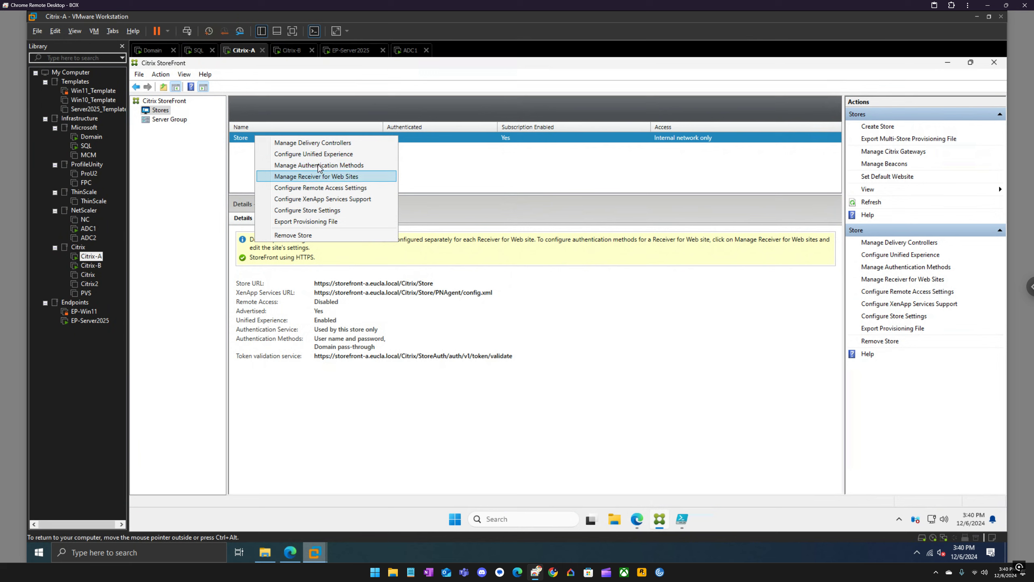
{"action": "left_click", "coordinate": [458, 161]}
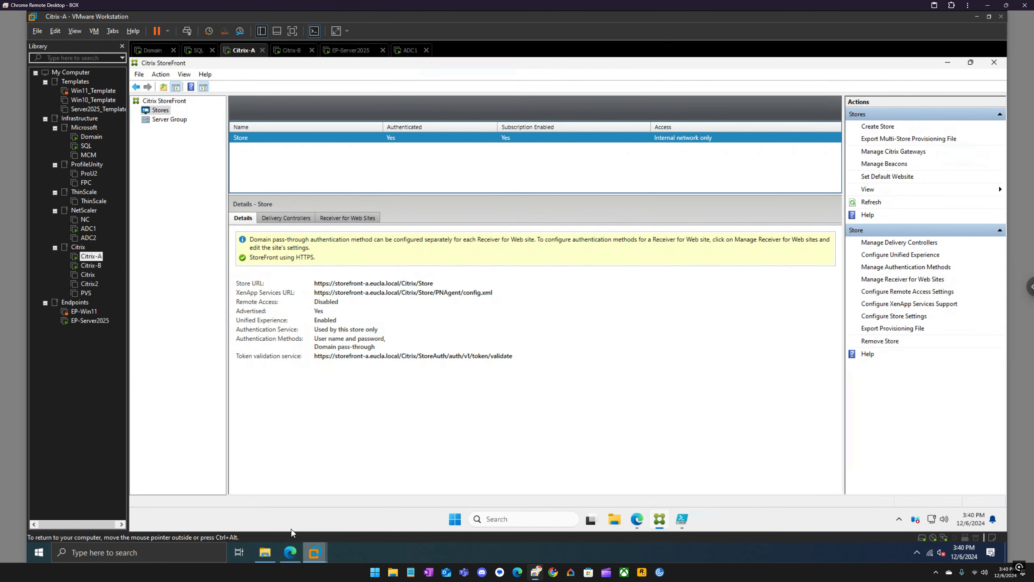
Return to the NetScaler console in the host's Edge browser and display the Rewrite configuration summary.
{"action": "left_click", "coordinate": [290, 552]}
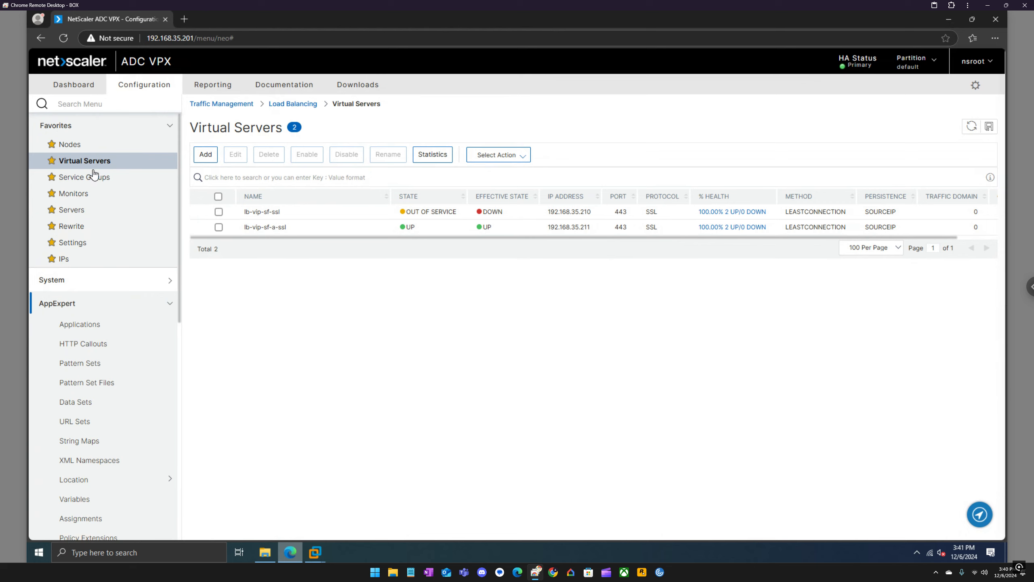
{"action": "left_click", "coordinate": [80, 228]}
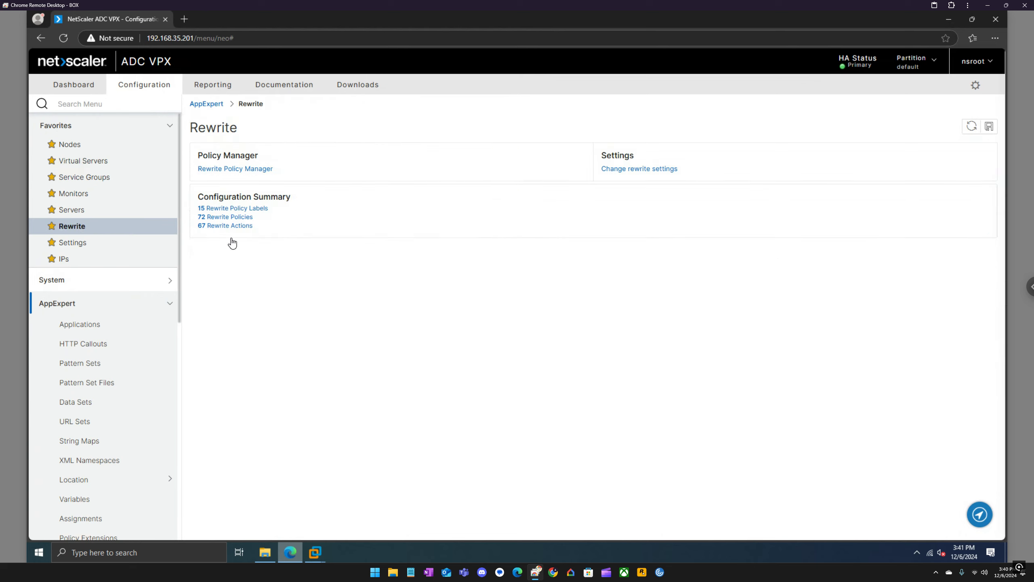